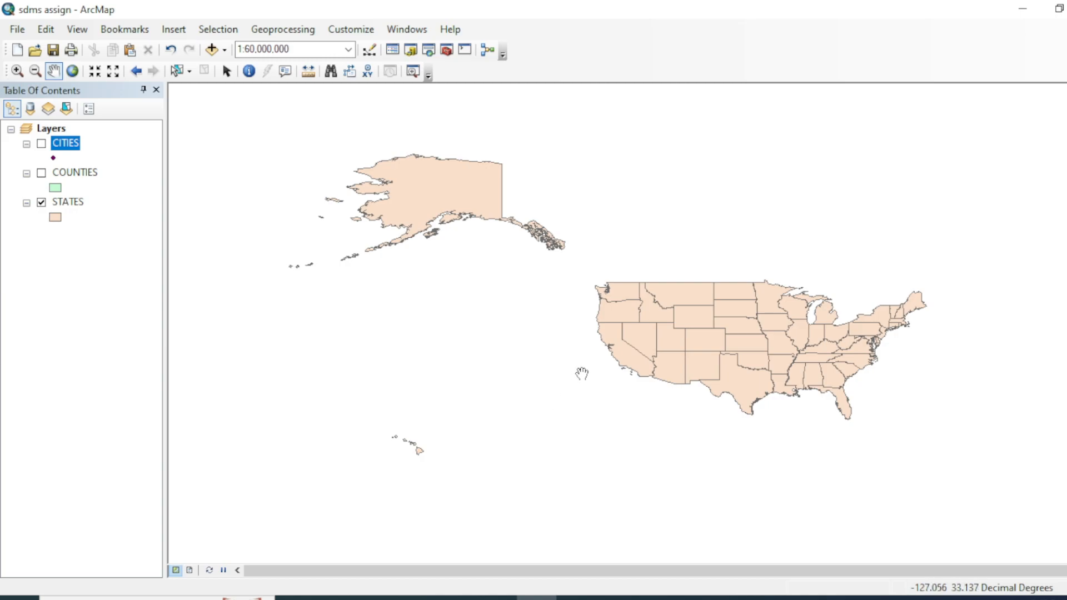
{"action": "left_click_drag", "start_coordinate": [578, 372], "coordinate": [573, 378]}
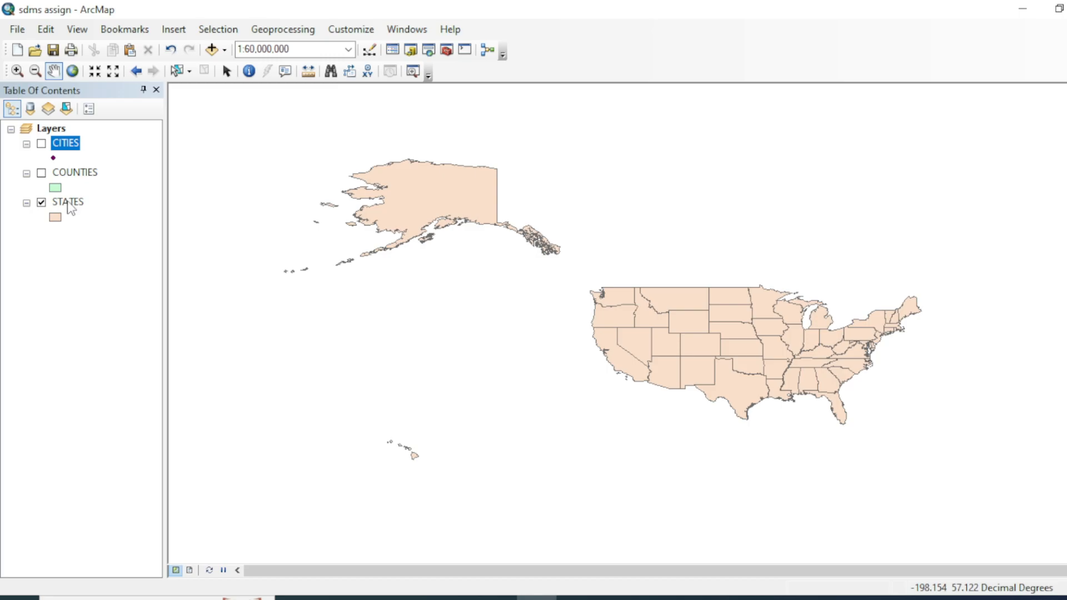
{"action": "left_click", "coordinate": [41, 173]}
{"action": "left_click", "coordinate": [41, 143]}
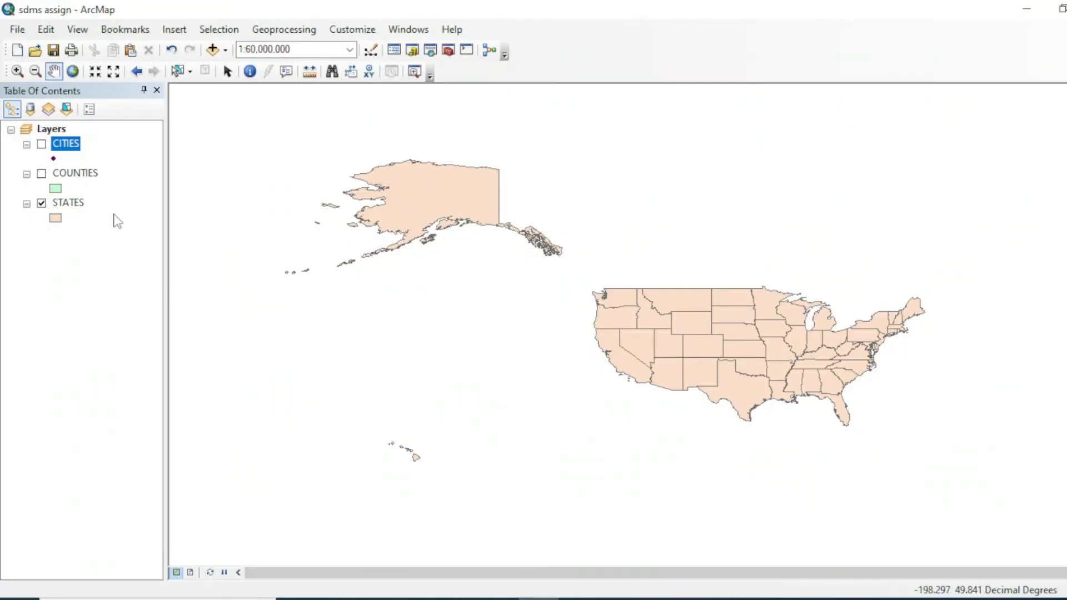
Step: Look through the STATES layer's attribute table, and check the Total Population row of the question table in Word
{"action": "right_click", "coordinate": [75, 211]}
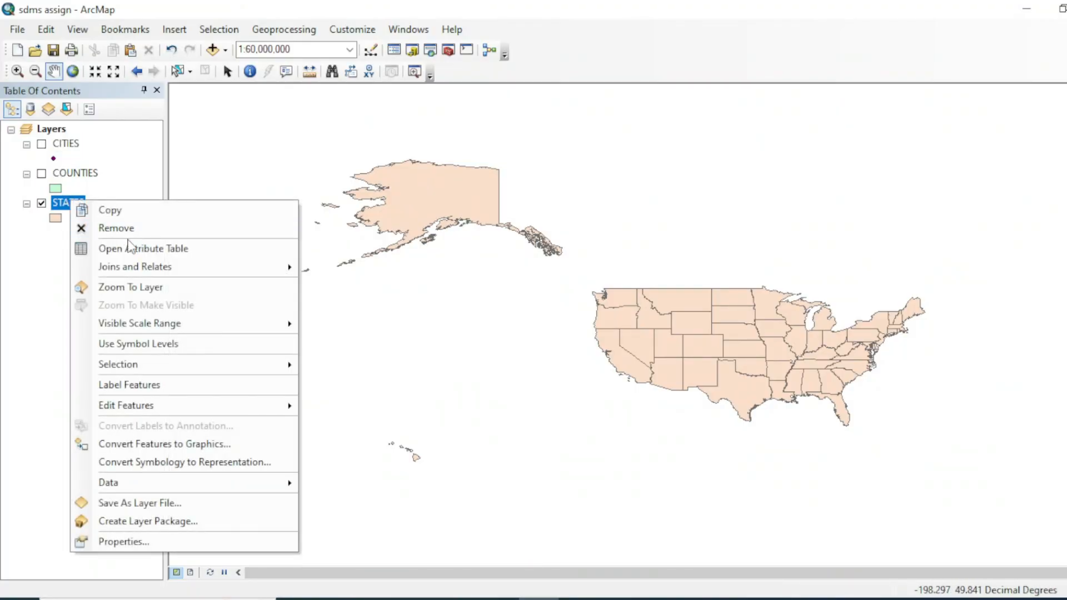
{"action": "left_click", "coordinate": [149, 248]}
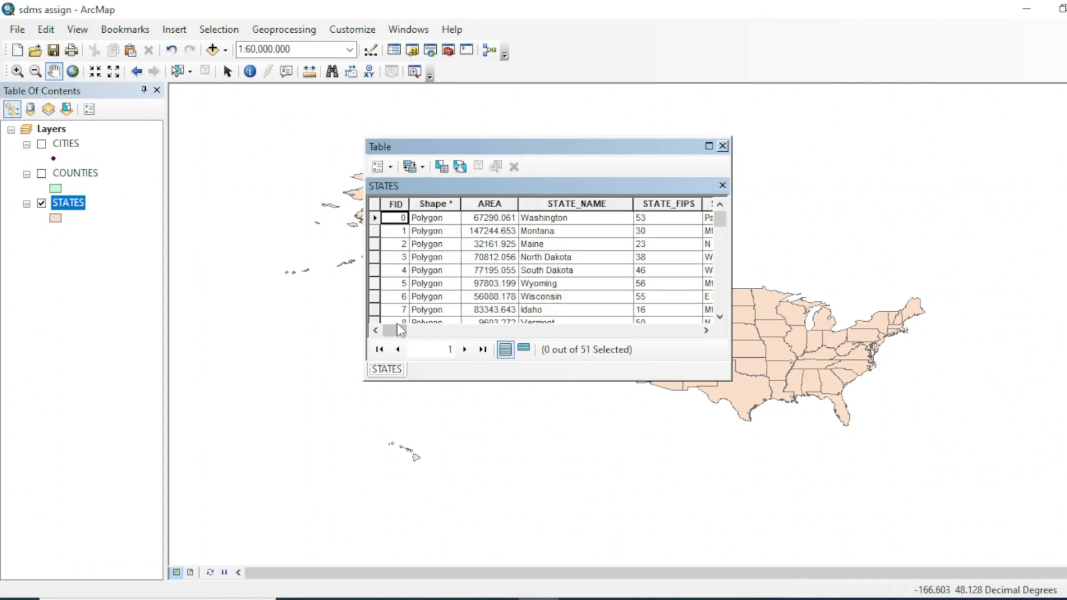
{"action": "left_click_drag", "start_coordinate": [396, 333], "coordinate": [436, 336]}
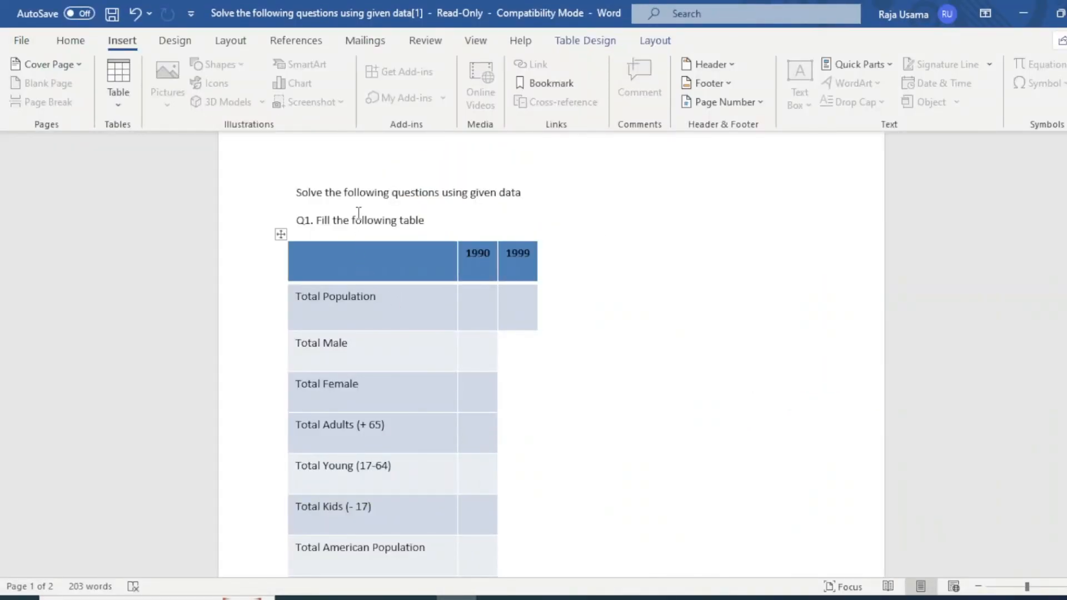
{"action": "left_click_drag", "start_coordinate": [298, 297], "coordinate": [378, 300]}
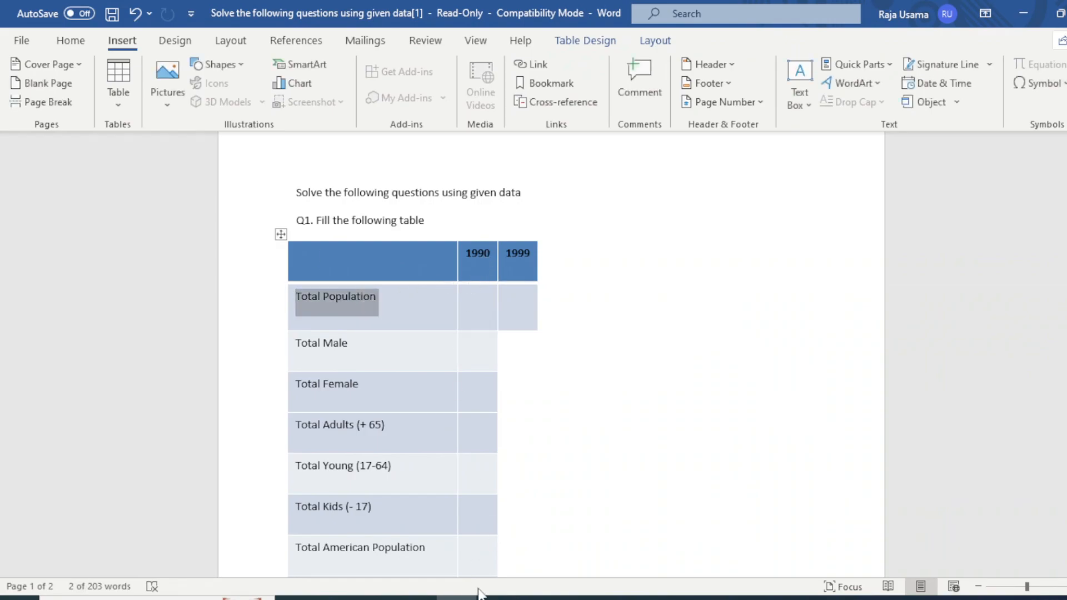
Step: Switch back to ArcMap and open the attribute table of the STATES layer
{"action": "left_click", "coordinate": [536, 598]}
{"action": "right_click", "coordinate": [71, 210]}
{"action": "left_click", "coordinate": [146, 247]}
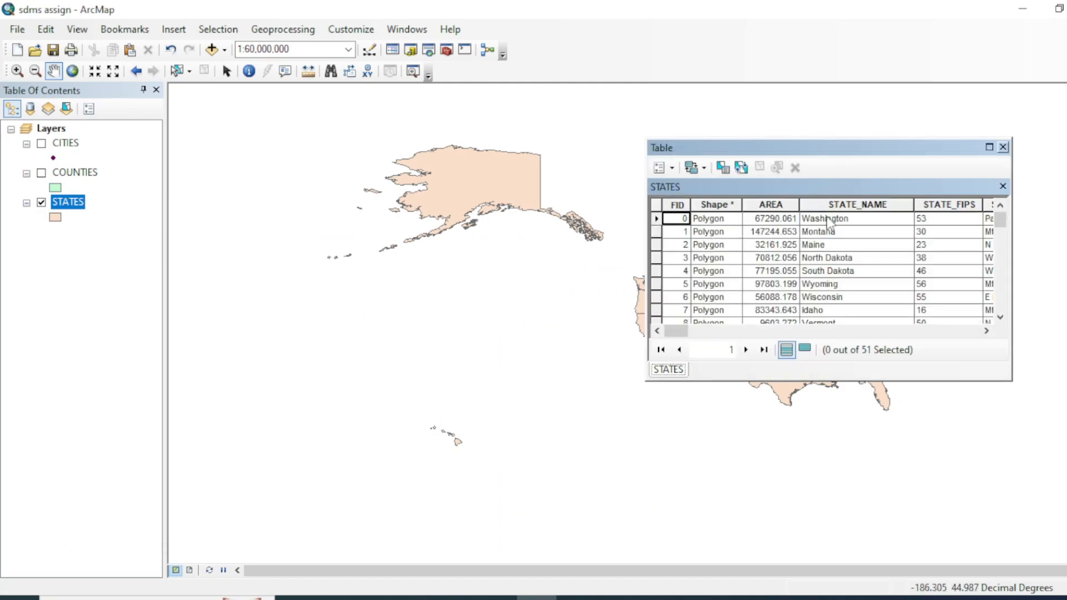
Step: Select the Washington record to view its population fields in the STATES table, and clear the selection
{"action": "left_click", "coordinate": [657, 219]}
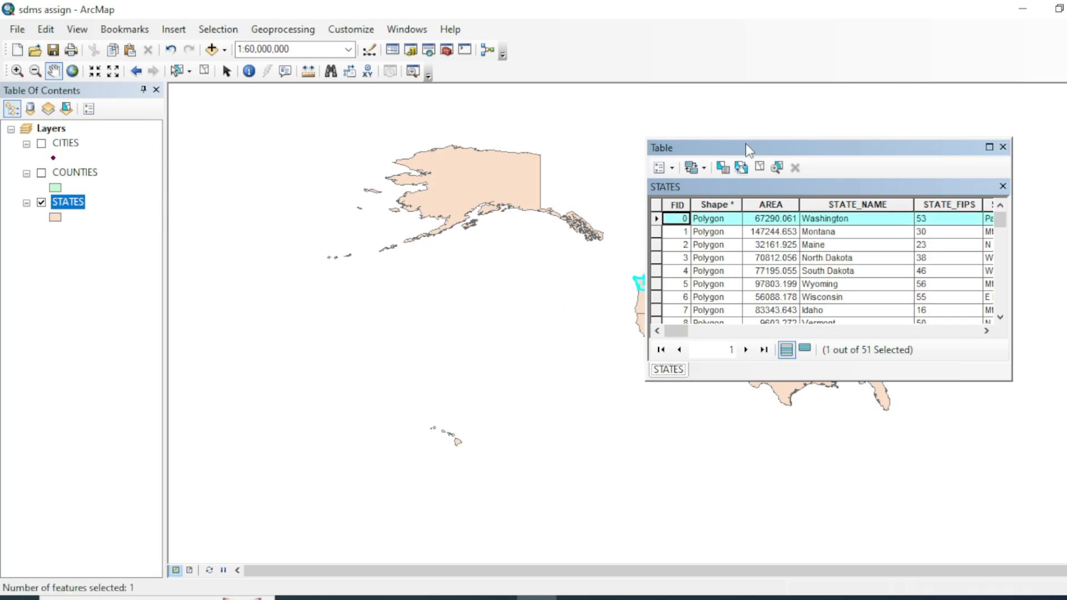
{"action": "left_click_drag", "start_coordinate": [743, 145], "coordinate": [818, 135]}
{"action": "left_click_drag", "start_coordinate": [754, 325], "coordinate": [789, 323]}
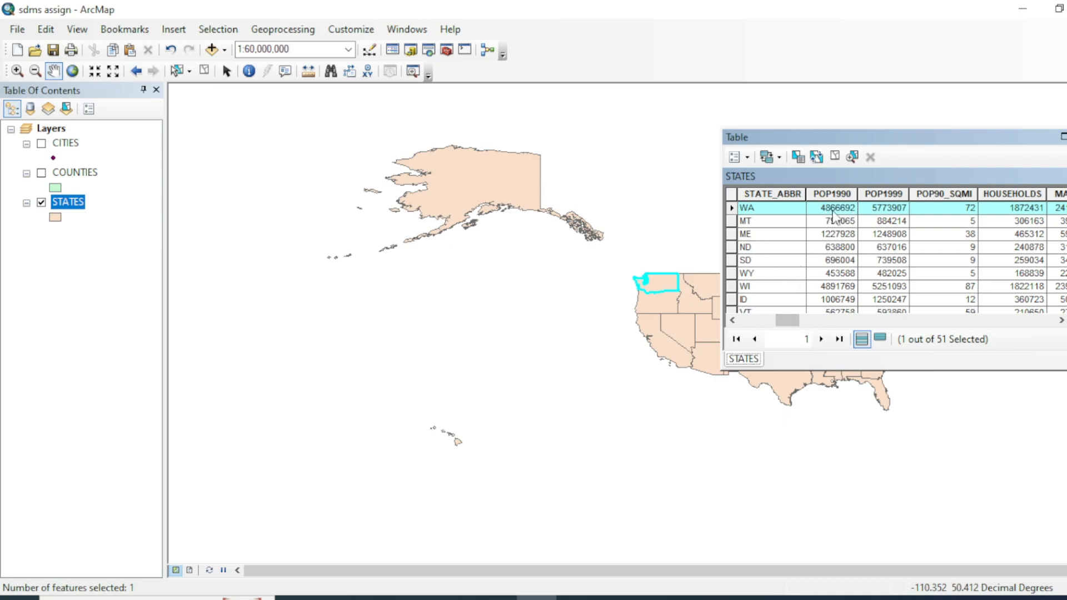
{"action": "left_click_drag", "start_coordinate": [796, 323], "coordinate": [750, 324]}
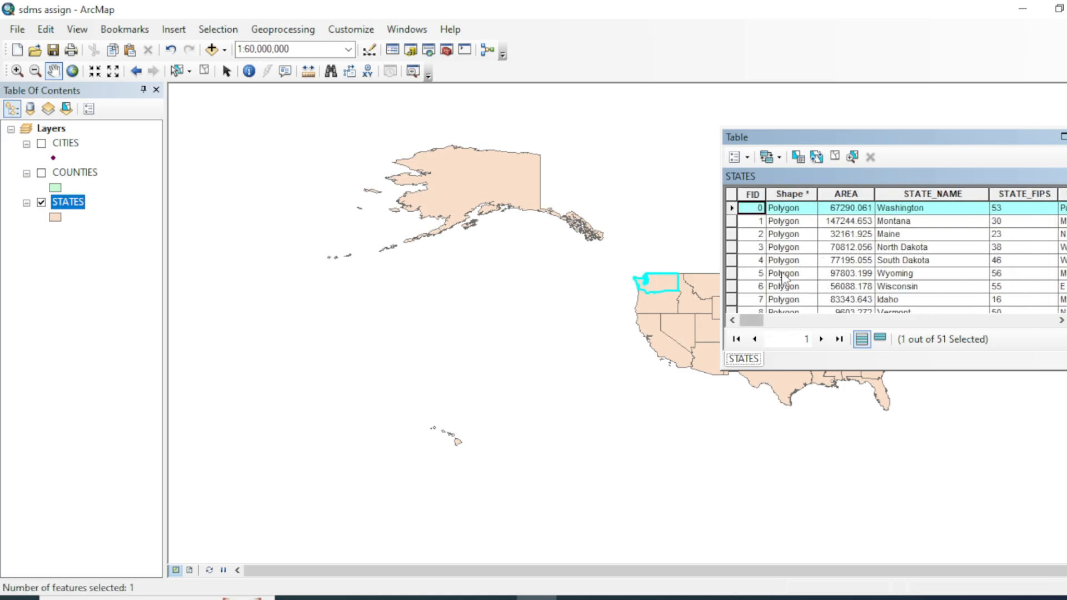
{"action": "left_click", "coordinate": [826, 158]}
Step: Display the statistics of the POP1990 field in the STATES attribute table
{"action": "left_click_drag", "start_coordinate": [755, 320], "coordinate": [793, 320]}
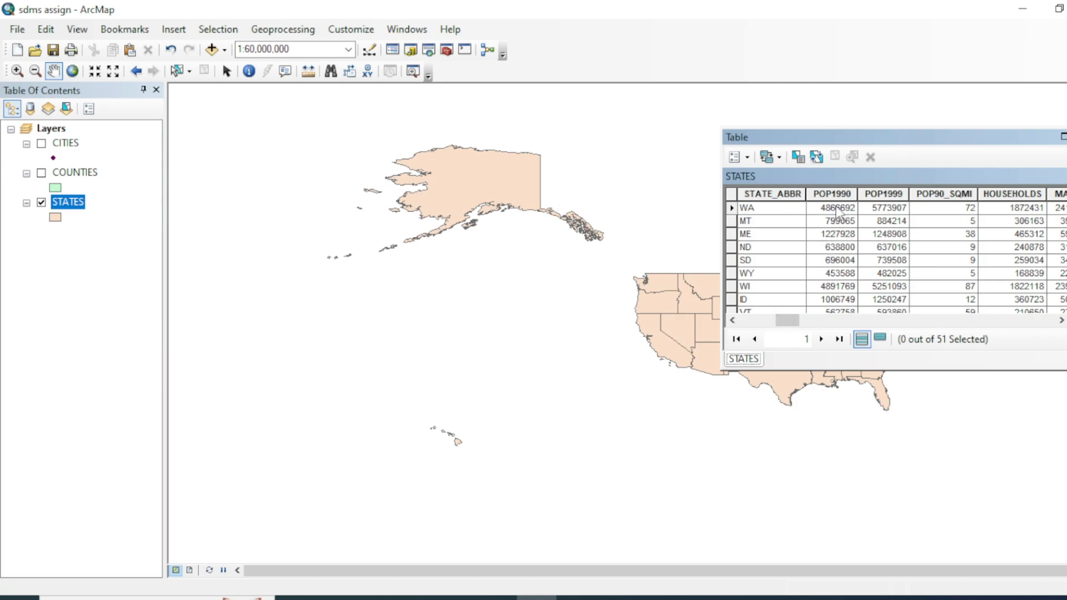
{"action": "scroll", "coordinate": [836, 206], "scroll_direction": "down", "scroll_amount": 5}
{"action": "scroll", "coordinate": [827, 269], "scroll_direction": "up", "scroll_amount": 5}
{"action": "right_click", "coordinate": [837, 193]}
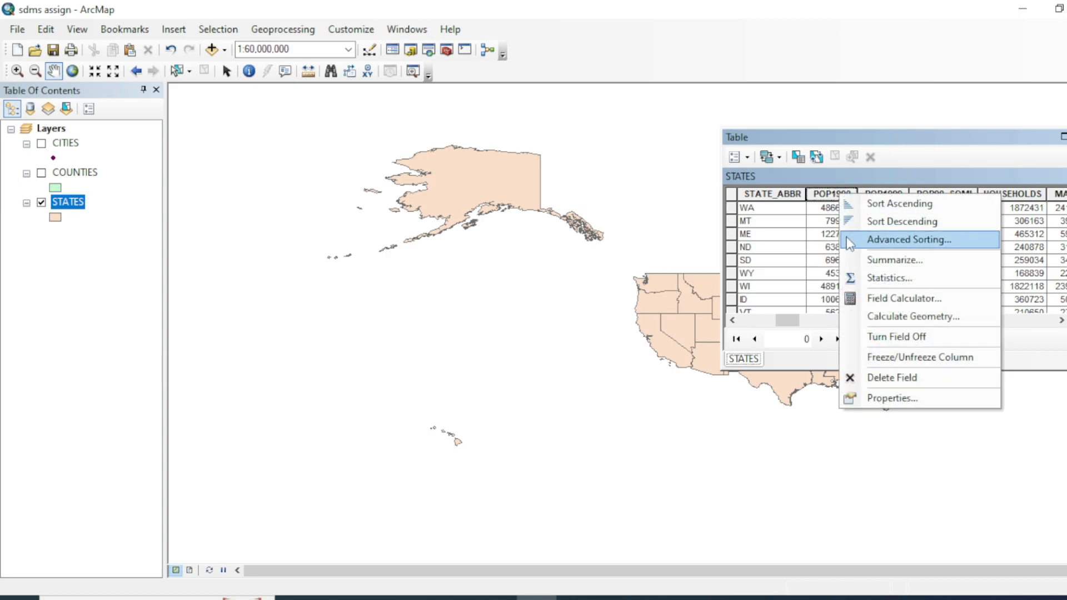
{"action": "left_click", "coordinate": [865, 278]}
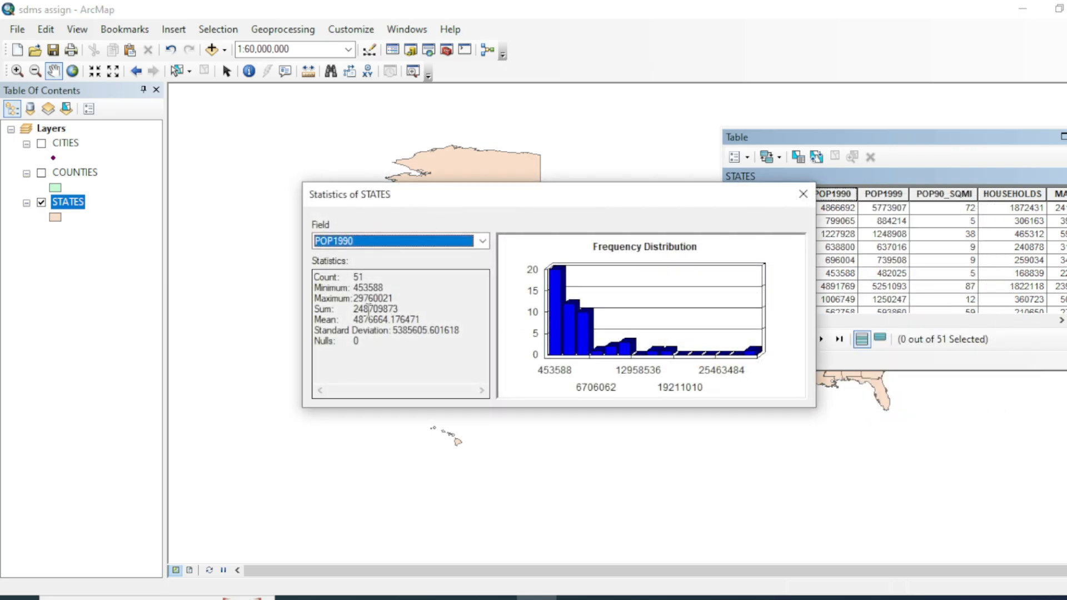
Step: Examine the sum, minimum, maximum, mean, standard deviation and null values in the POP1990 statistics
{"action": "left_click_drag", "start_coordinate": [352, 309], "coordinate": [397, 308]}
{"action": "left_click_drag", "start_coordinate": [354, 277], "coordinate": [385, 286]}
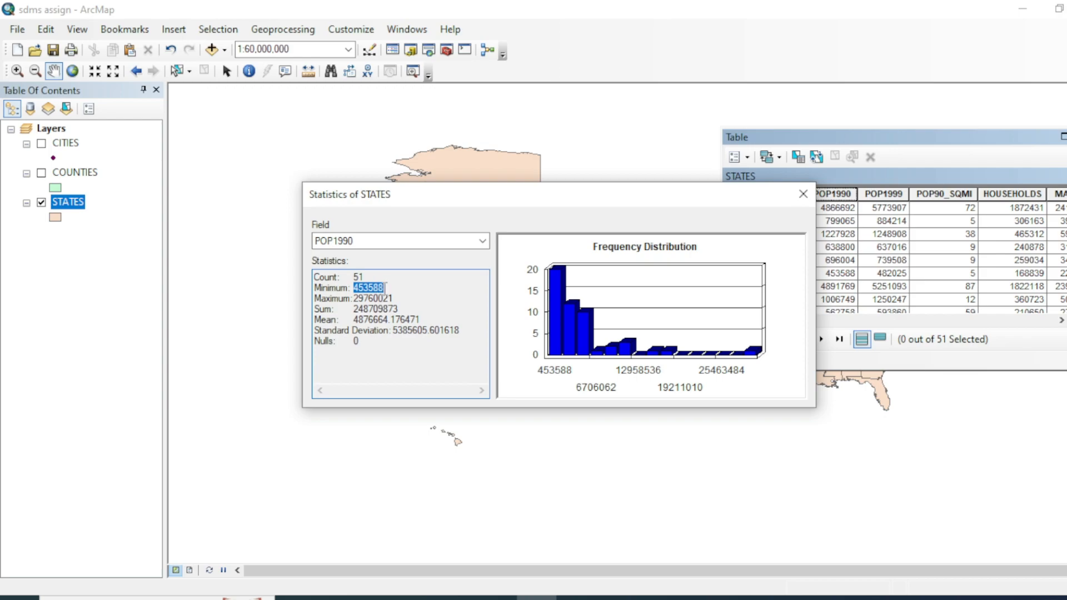
{"action": "left_click", "coordinate": [379, 298]}
{"action": "left_click_drag", "start_coordinate": [352, 300], "coordinate": [445, 330]}
{"action": "left_click", "coordinate": [354, 319]}
{"action": "left_click", "coordinate": [374, 338]}
{"action": "left_click", "coordinate": [356, 341]}
{"action": "double_click", "coordinate": [355, 341]}
Step: Copy the POP1990 sum, 248709873, into the 1990 Total Population cell of the Word table
{"action": "left_click_drag", "start_coordinate": [353, 310], "coordinate": [401, 310]}
{"action": "key", "text": "ctrl+c"}
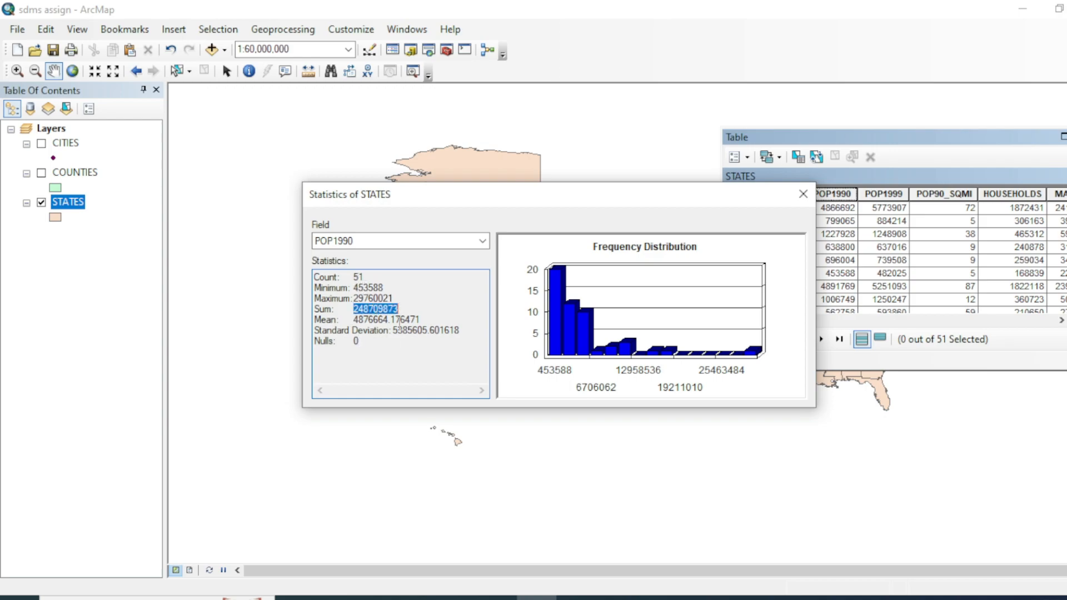
{"action": "left_click", "coordinate": [457, 597]}
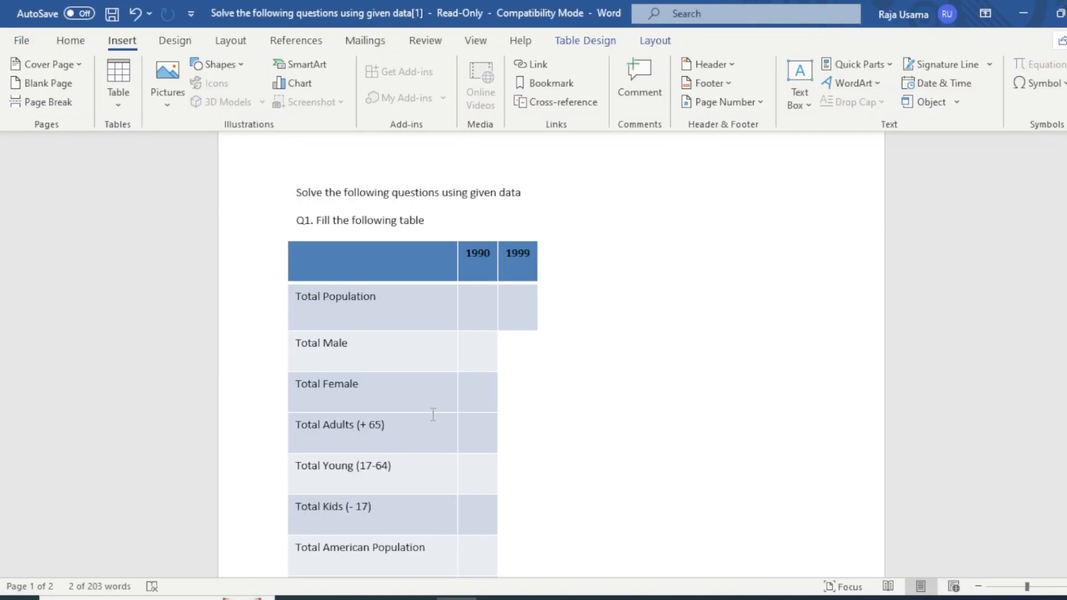
{"action": "left_click", "coordinate": [480, 300]}
{"action": "key", "text": "ctrl+v"}
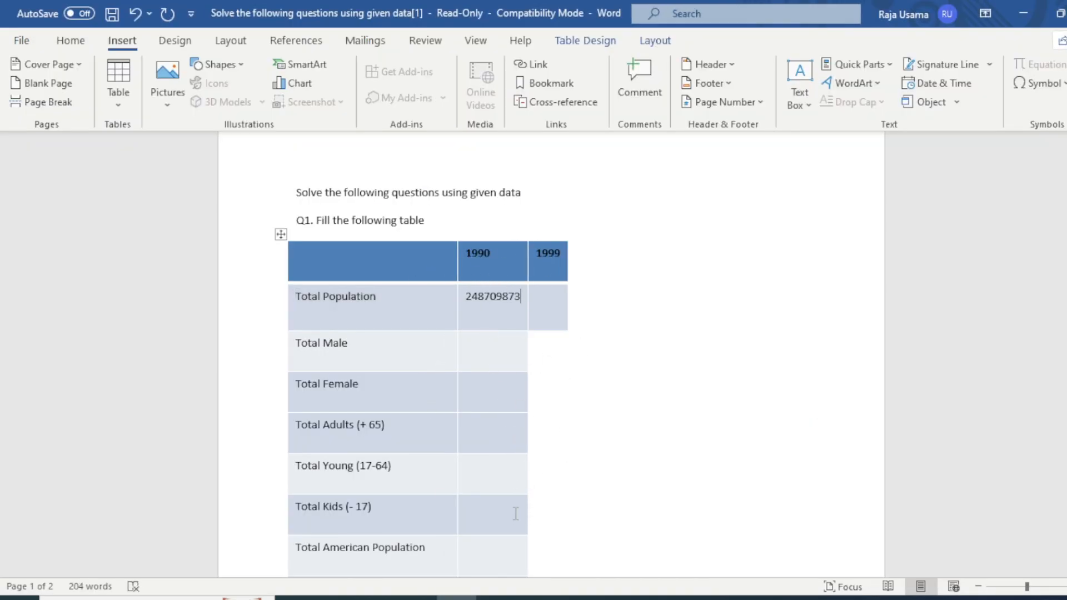
Step: Show the POP1999 statistics in ArcMap and copy the sum, 272928770, into the 1999 Total Population cell in Word
{"action": "left_click", "coordinate": [536, 598]}
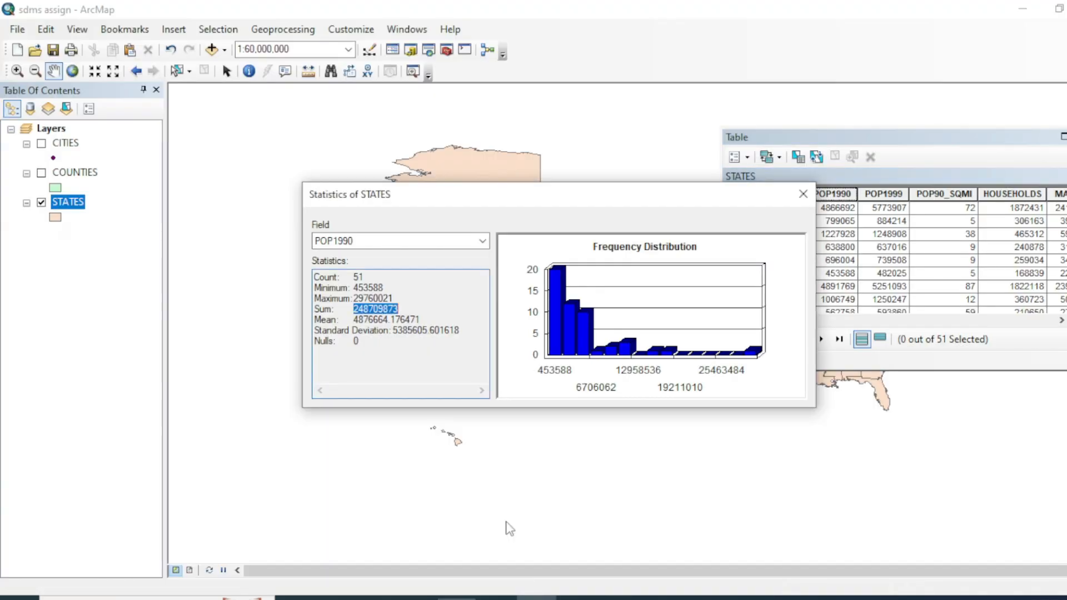
{"action": "left_click", "coordinate": [482, 240]}
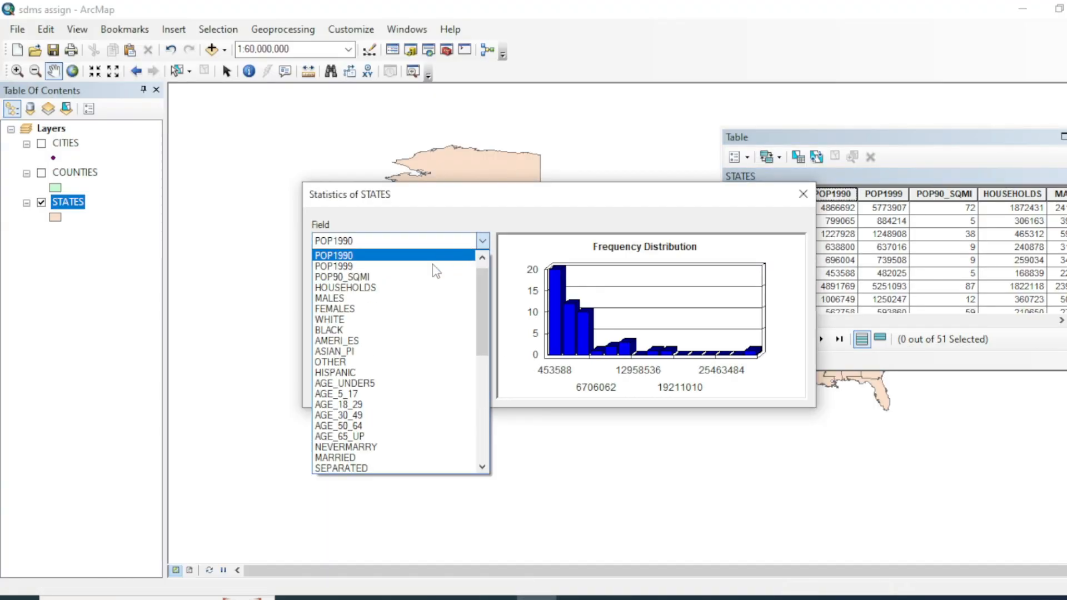
{"action": "left_click", "coordinate": [394, 270]}
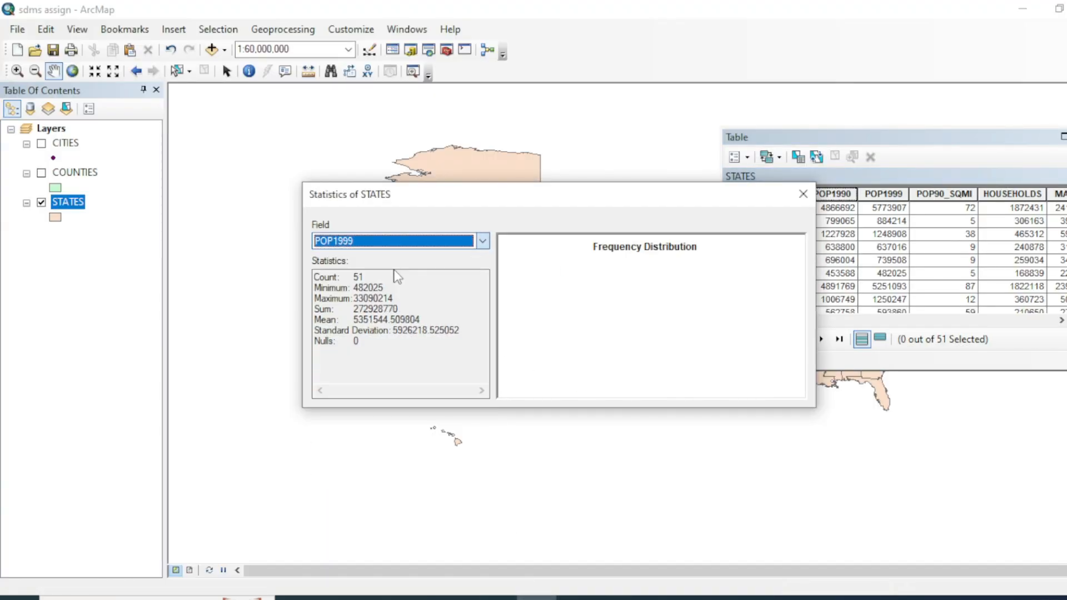
{"action": "double_click", "coordinate": [372, 309]}
{"action": "key", "text": "ctrl+c"}
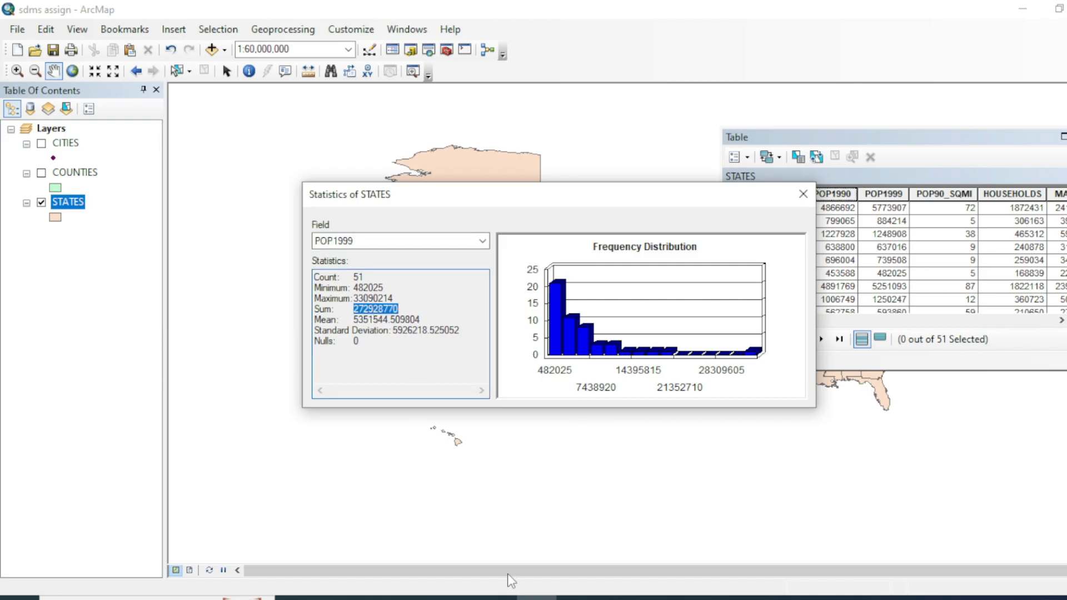
{"action": "left_click", "coordinate": [457, 598]}
{"action": "left_click", "coordinate": [564, 298]}
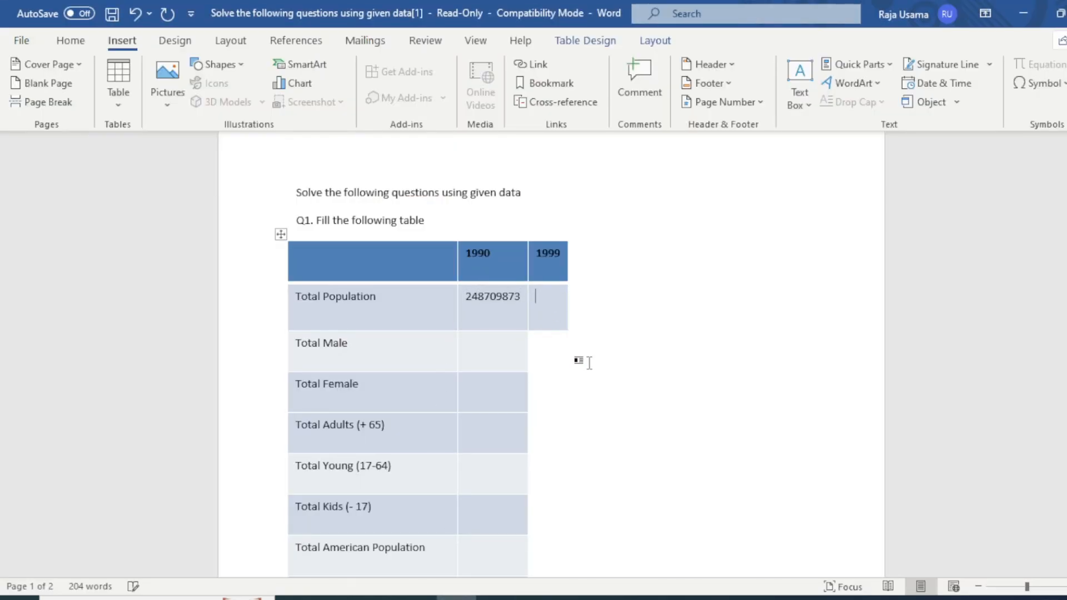
{"action": "key", "text": "ctrl+v"}
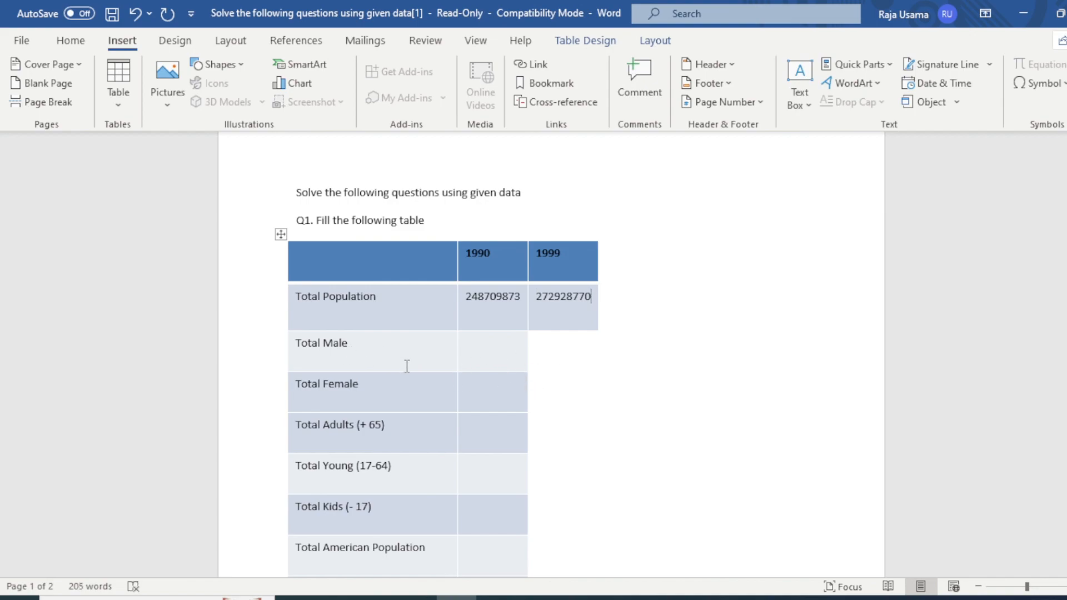
Step: Return to ArcMap, close the POP1999 statistics, and display the statistics of the MALES field
{"action": "left_click", "coordinate": [537, 598]}
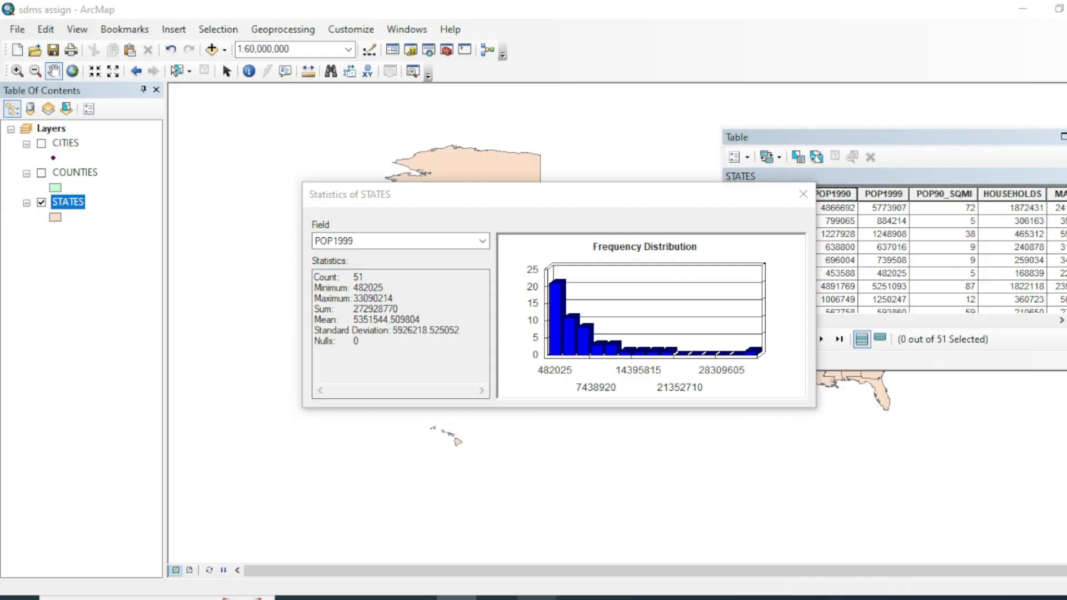
{"action": "left_click", "coordinate": [803, 193]}
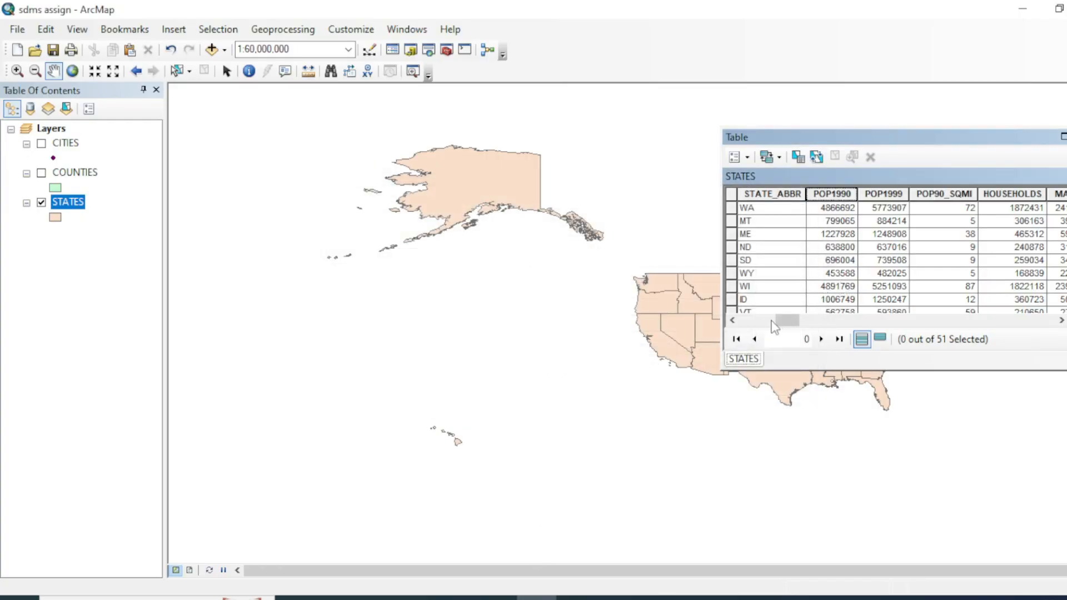
{"action": "left_click_drag", "start_coordinate": [777, 322], "coordinate": [804, 327]}
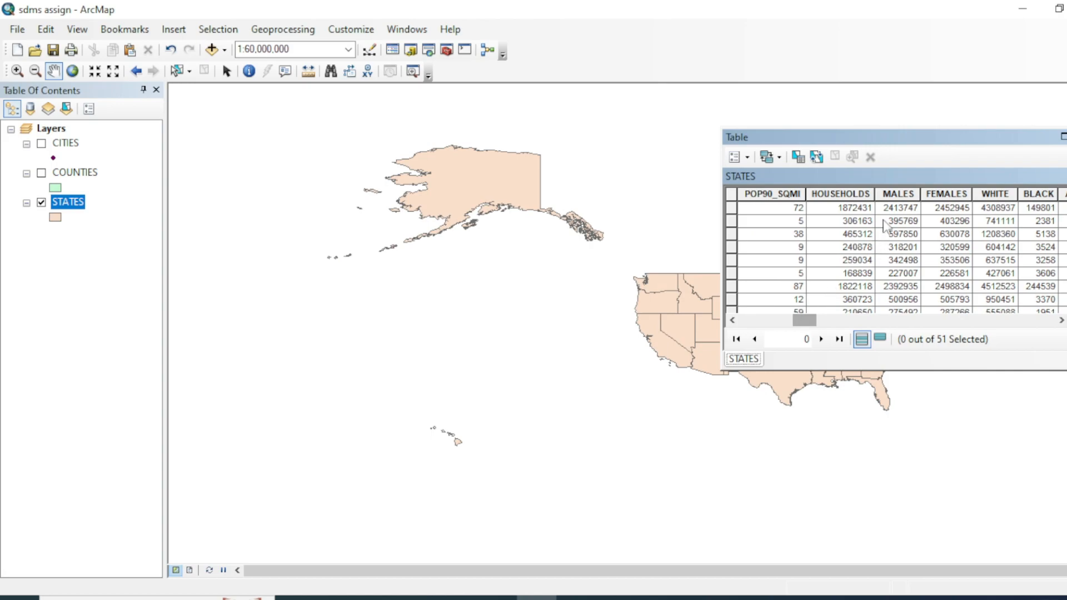
{"action": "right_click", "coordinate": [899, 192]}
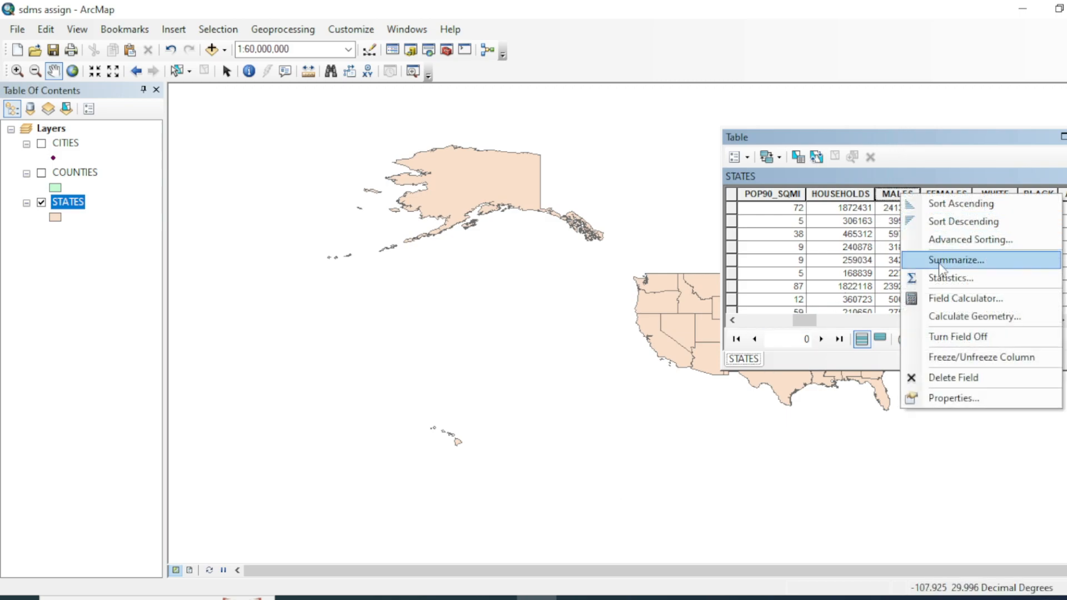
{"action": "left_click", "coordinate": [945, 279]}
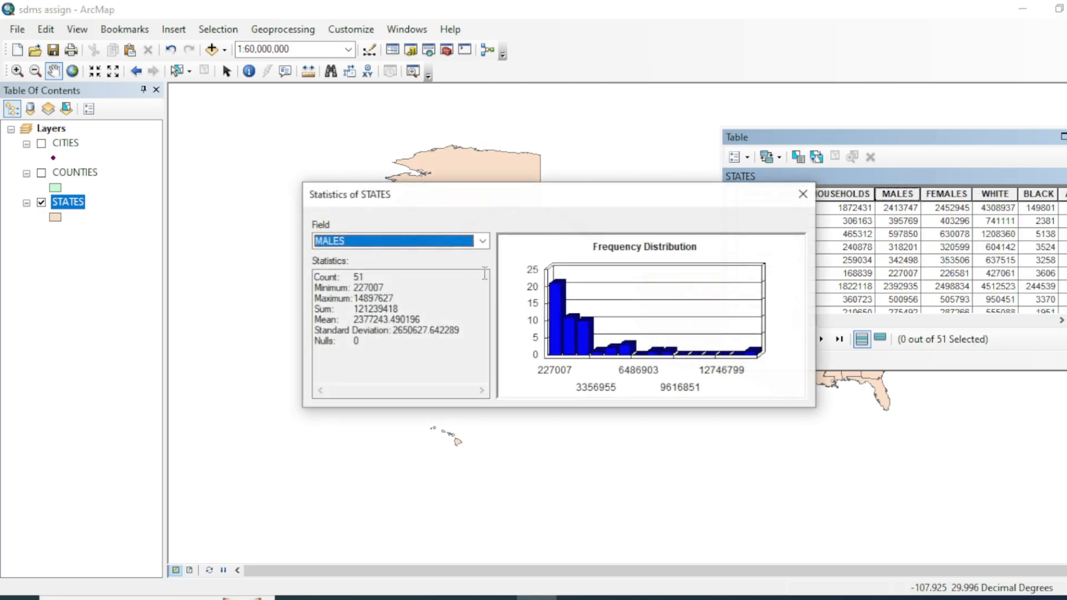
Step: Copy the MALES sum, 121239418, into the 1990 Total Male cell of the Word table
{"action": "double_click", "coordinate": [371, 309]}
{"action": "key", "text": "ctrl+c"}
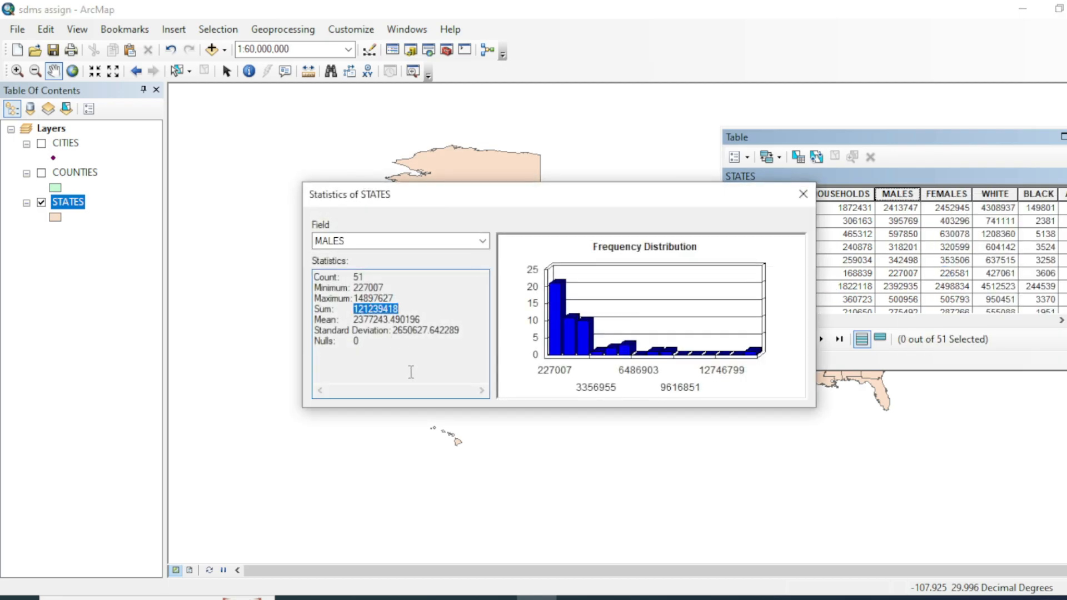
{"action": "key", "text": "alt+Tab"}
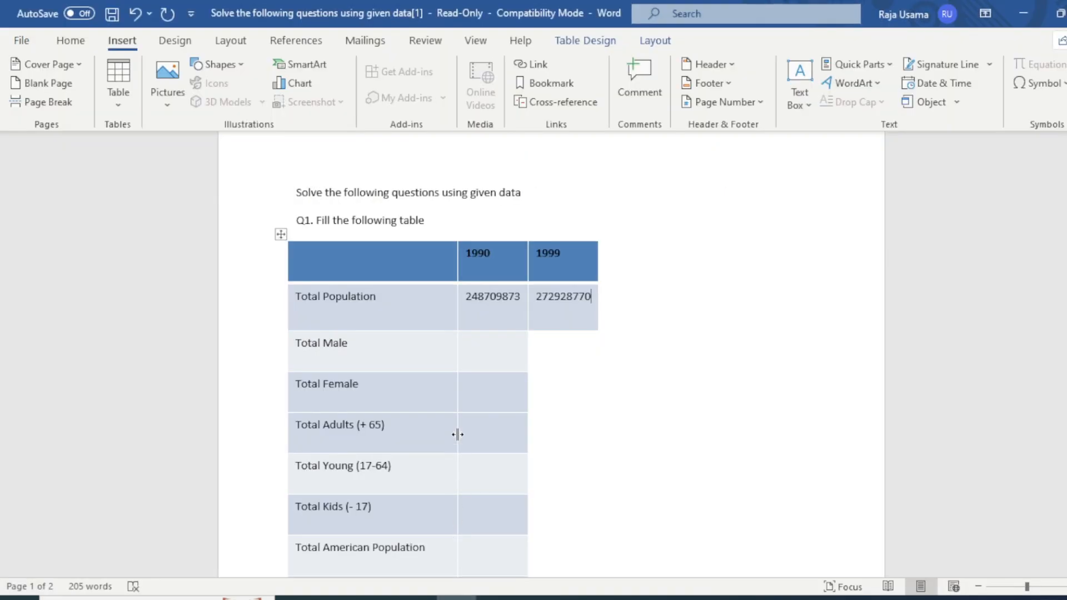
{"action": "left_click", "coordinate": [482, 345]}
{"action": "key", "text": "ctrl+v"}
Step: Read the remaining table rows and the map-preparation questions in the Word document, including the highest population state in 1990
{"action": "scroll", "coordinate": [381, 429], "scroll_direction": "down", "scroll_amount": 3}
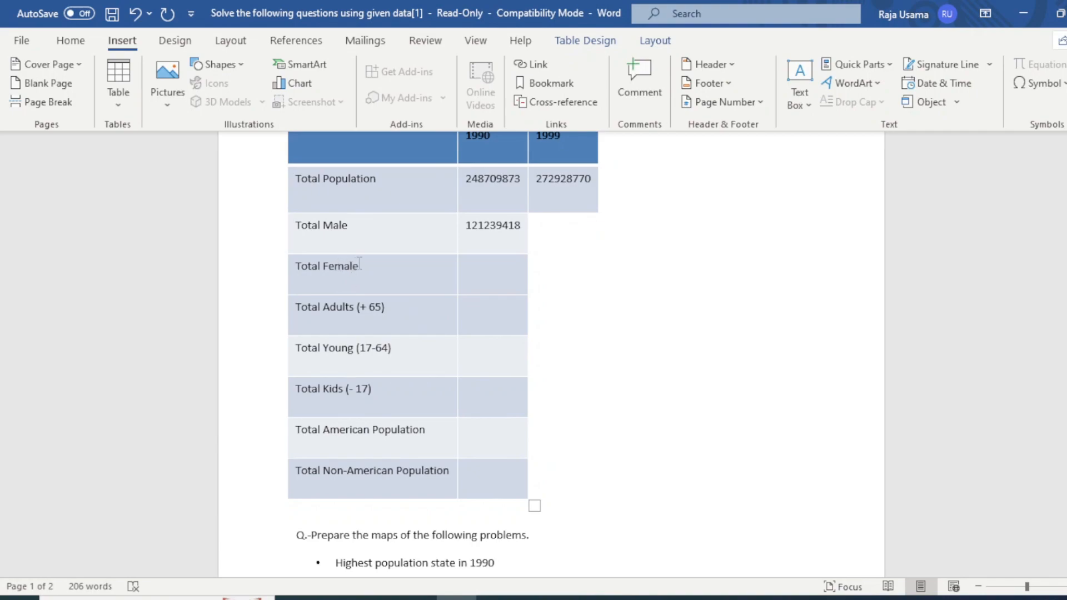
{"action": "scroll", "coordinate": [369, 376], "scroll_direction": "down", "scroll_amount": 5}
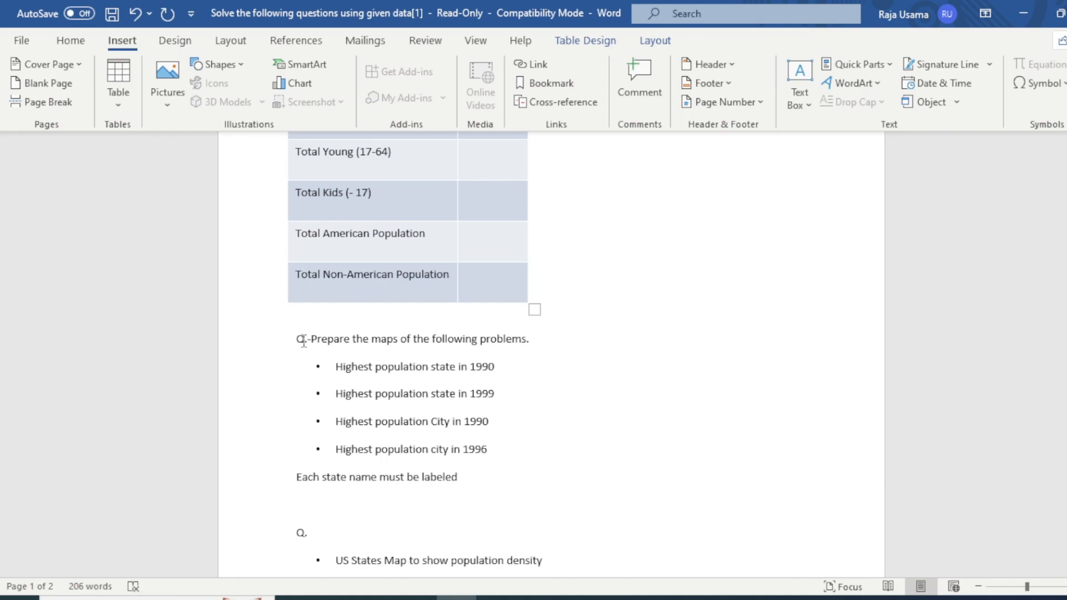
{"action": "scroll", "coordinate": [304, 342], "scroll_direction": "down", "scroll_amount": 1}
{"action": "left_click", "coordinate": [319, 329]}
{"action": "left_click", "coordinate": [371, 300]}
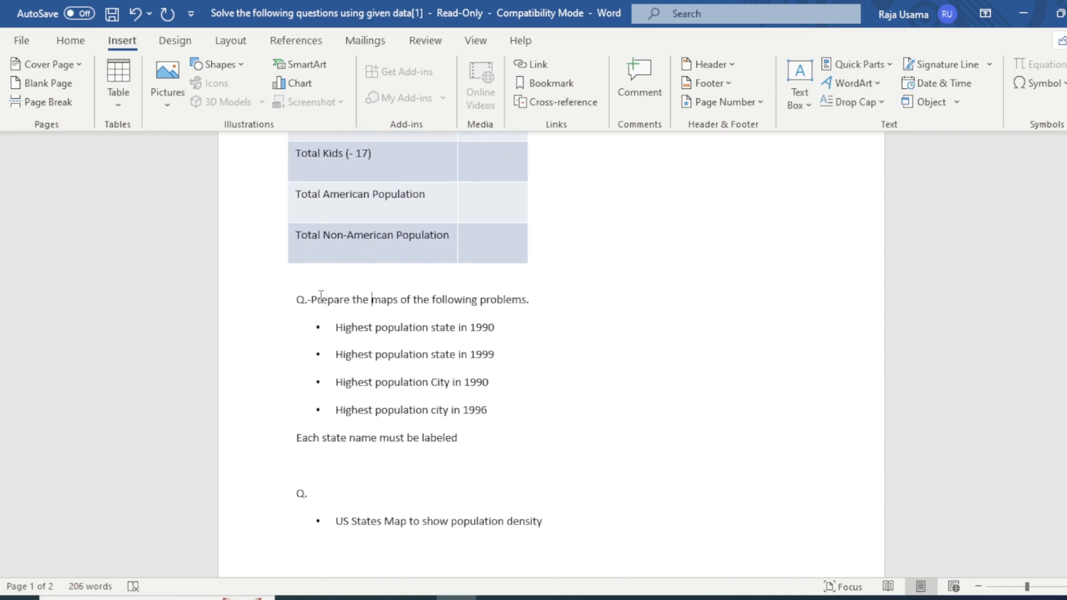
{"action": "left_click_drag", "start_coordinate": [311, 300], "coordinate": [378, 381]}
{"action": "left_click", "coordinate": [379, 381]}
{"action": "left_click_drag", "start_coordinate": [335, 327], "coordinate": [469, 328]}
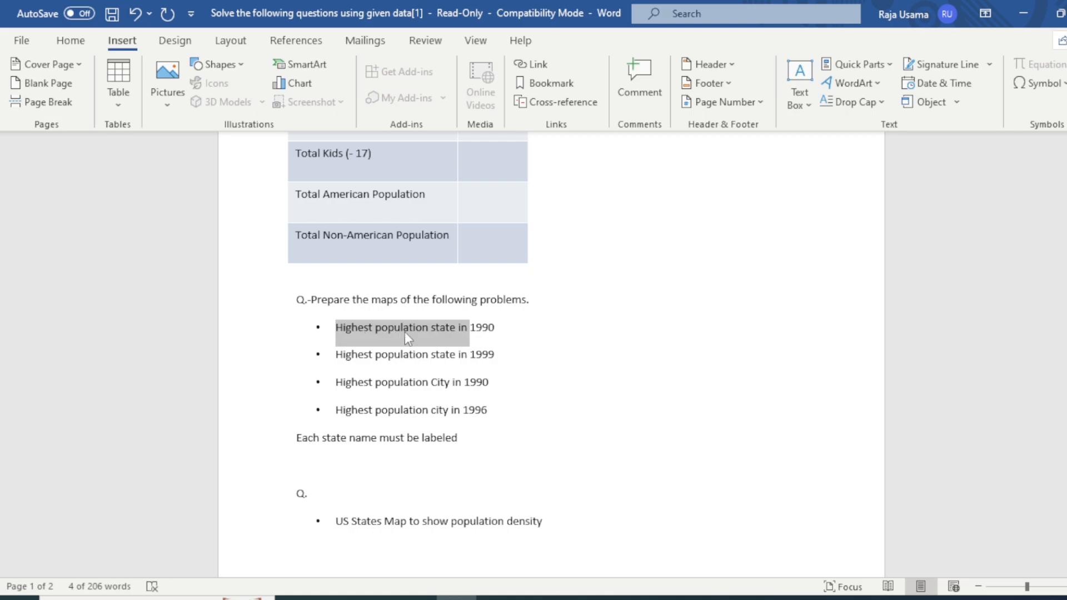
{"action": "left_click", "coordinate": [437, 330]}
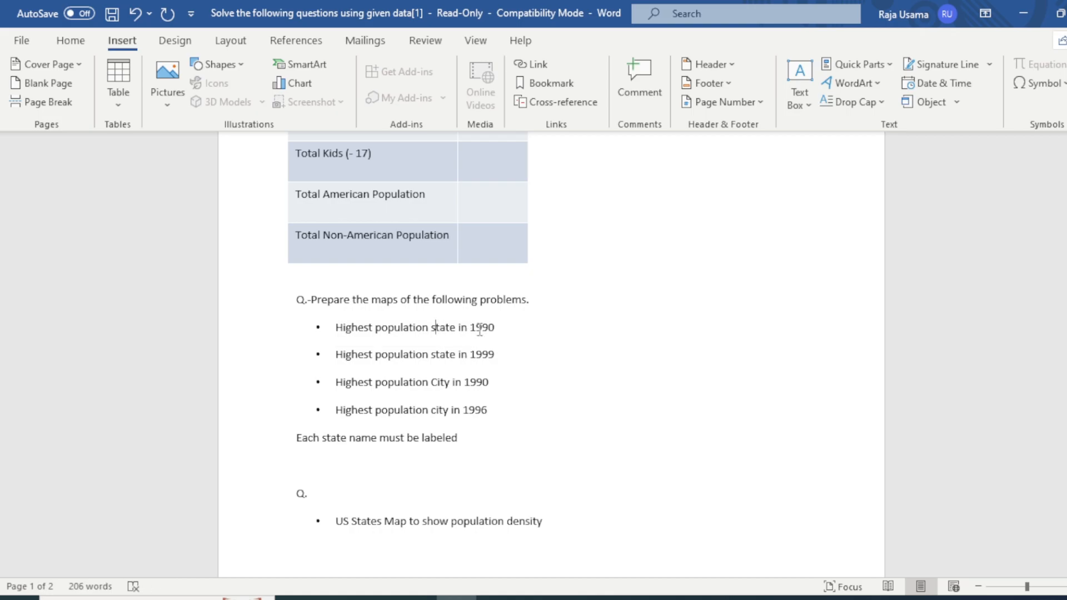
Step: Return to ArcMap, close the MALES statistics, and display the statistics of the POP1990 field in the STATES table
{"action": "left_click", "coordinate": [537, 598]}
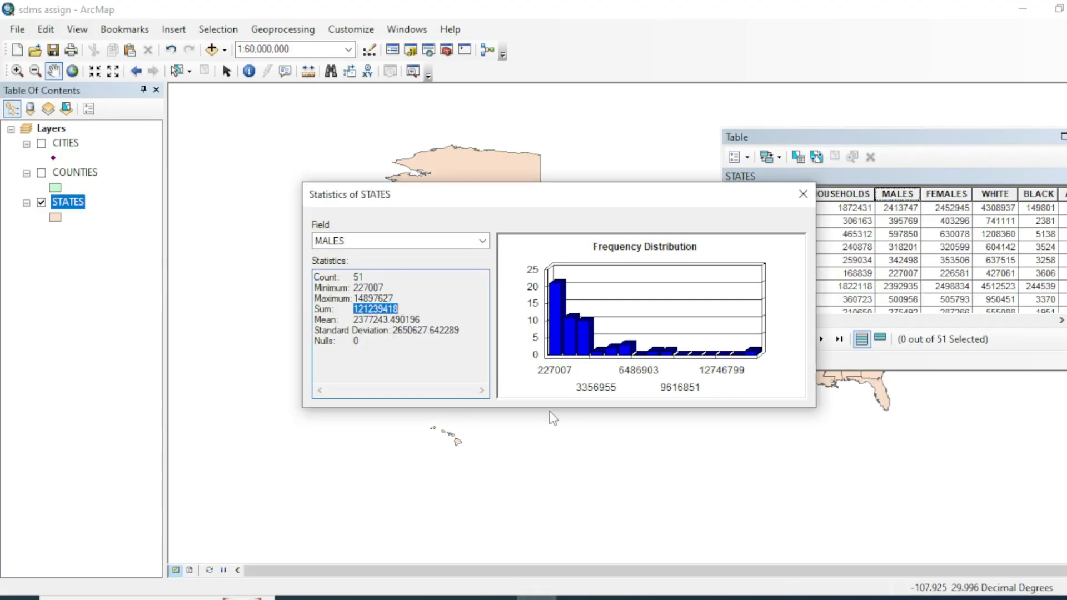
{"action": "left_click", "coordinate": [803, 198]}
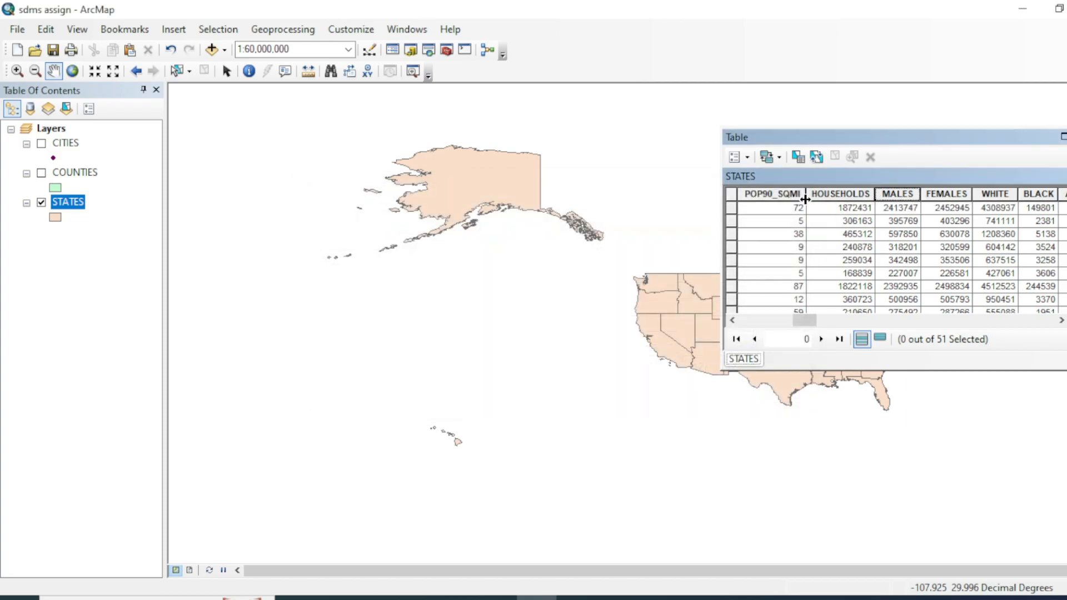
{"action": "left_click", "coordinate": [800, 321]}
{"action": "left_click_drag", "start_coordinate": [800, 321], "coordinate": [788, 321]}
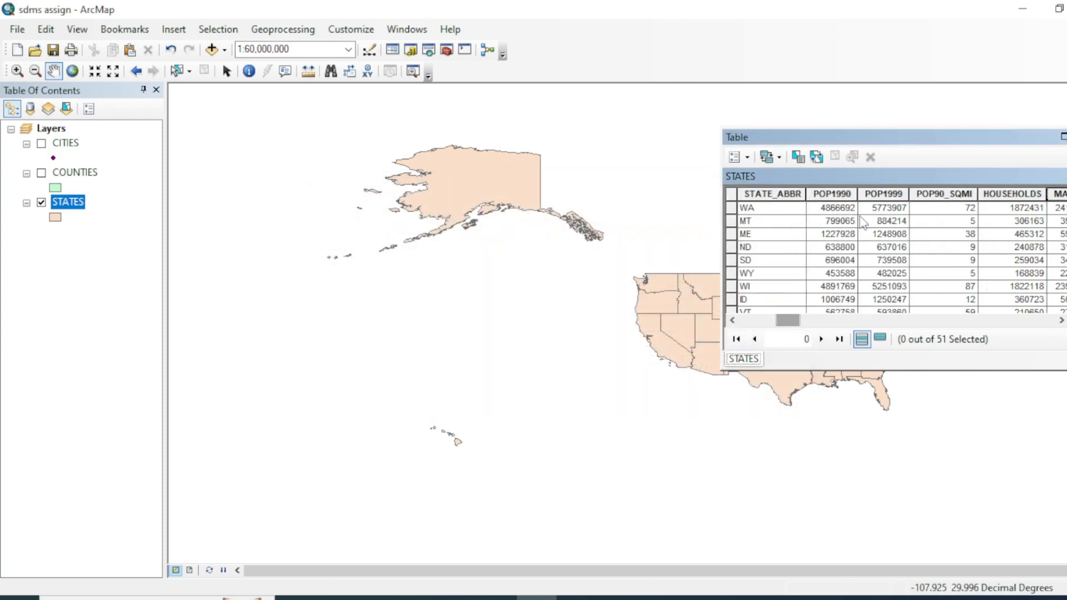
{"action": "right_click", "coordinate": [842, 194]}
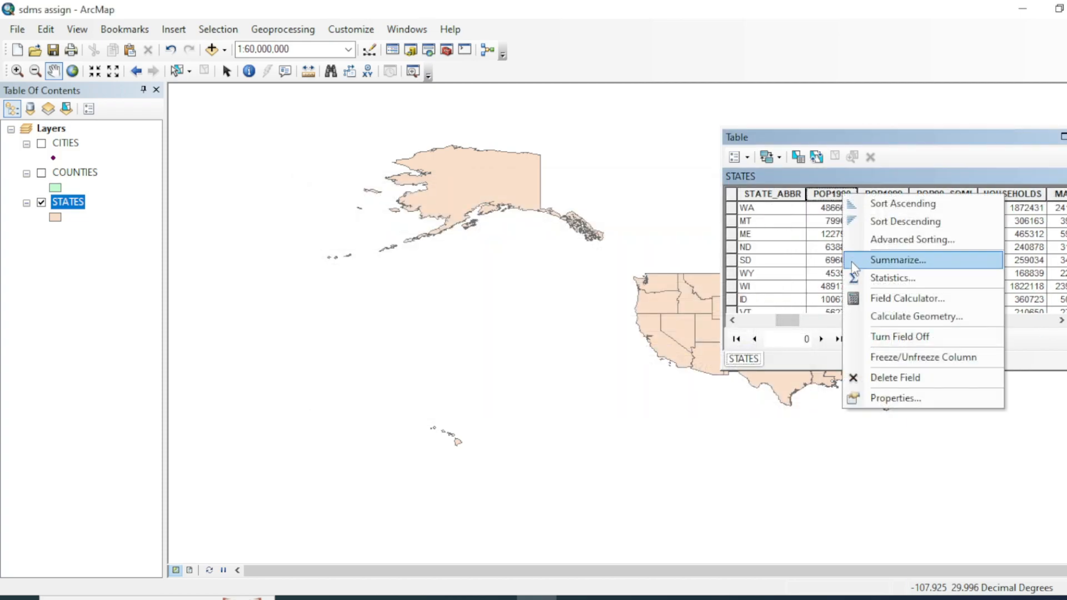
{"action": "left_click", "coordinate": [894, 279]}
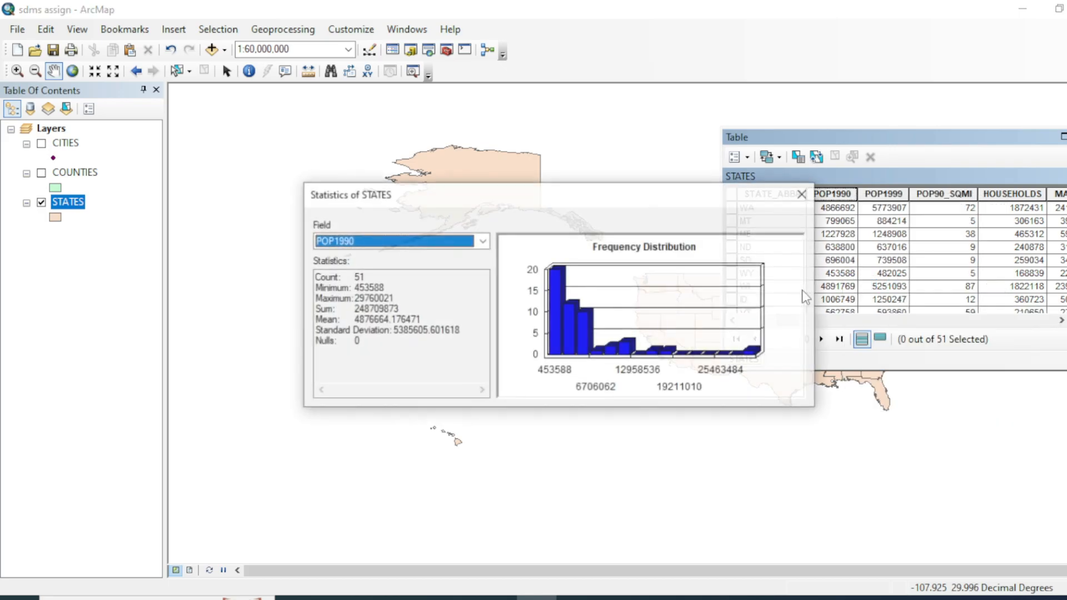
Step: Copy the POP1990 maximum, 29760021, and close the statistics and the STATES attribute table
{"action": "left_click", "coordinate": [352, 299]}
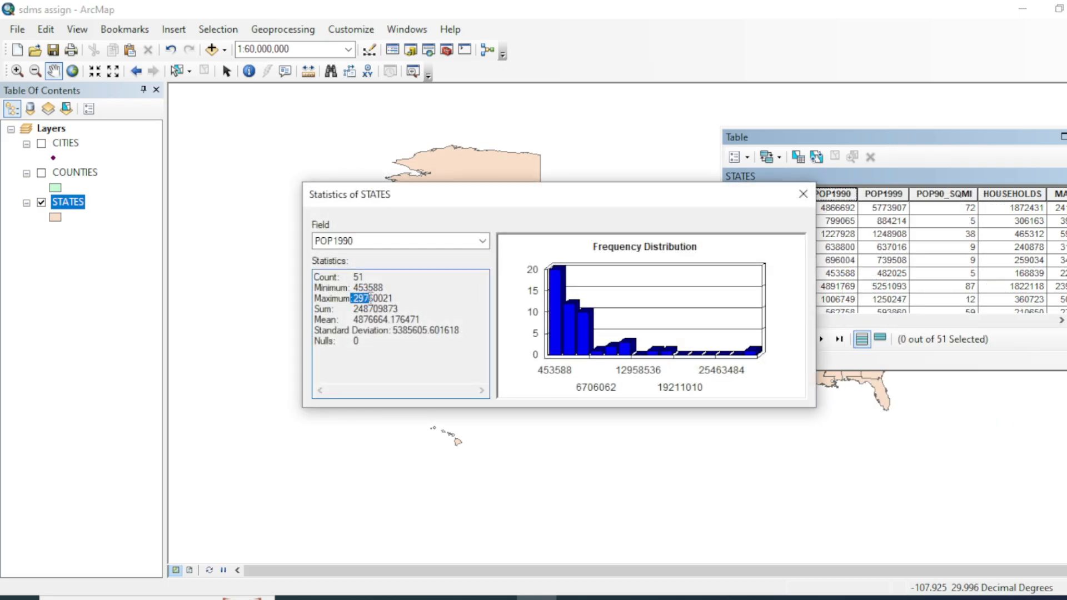
{"action": "left_click_drag", "start_coordinate": [355, 298], "coordinate": [394, 297]}
{"action": "key", "text": "ctrl+c"}
{"action": "left_click", "coordinate": [803, 195]}
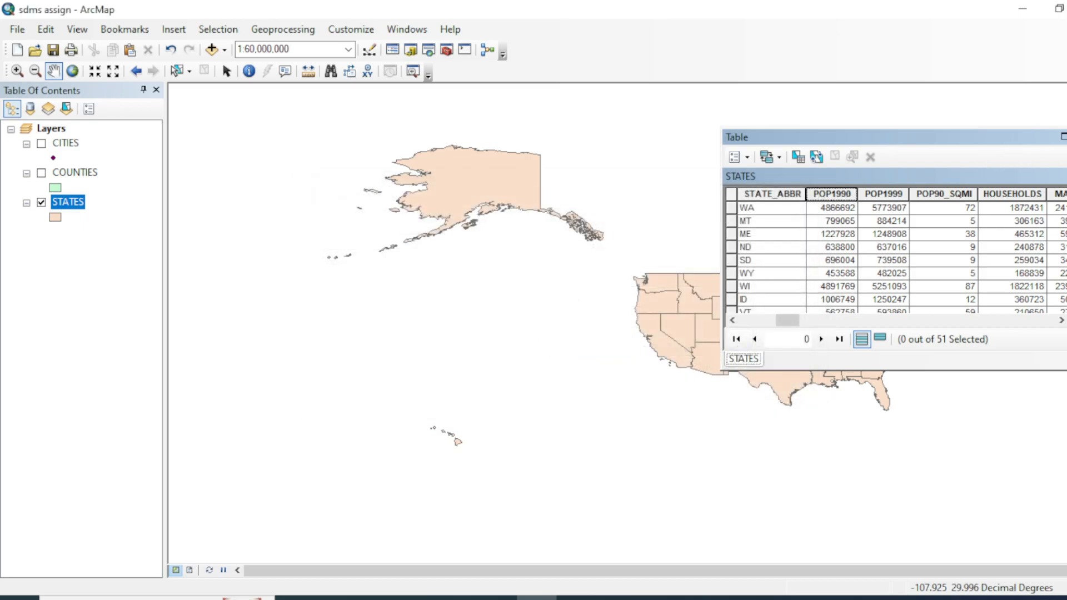
{"action": "left_click", "coordinate": [1066, 136]}
Step: Clear the leftover POP1990 expression for the COUNTIES layer in Select By Attributes and close the dialog
{"action": "left_click", "coordinate": [216, 31]}
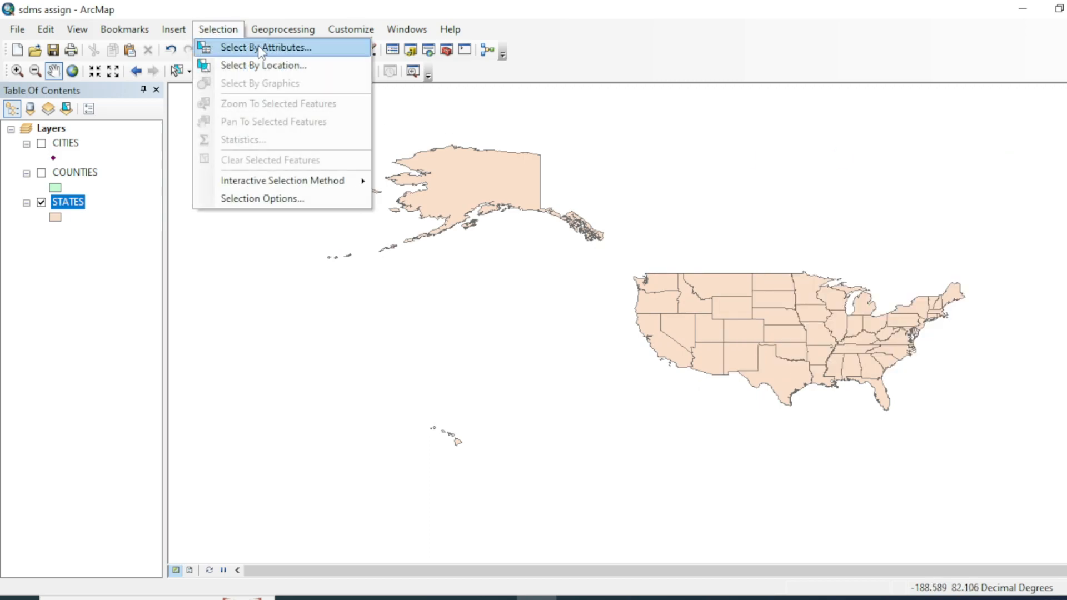
{"action": "left_click", "coordinate": [258, 47]}
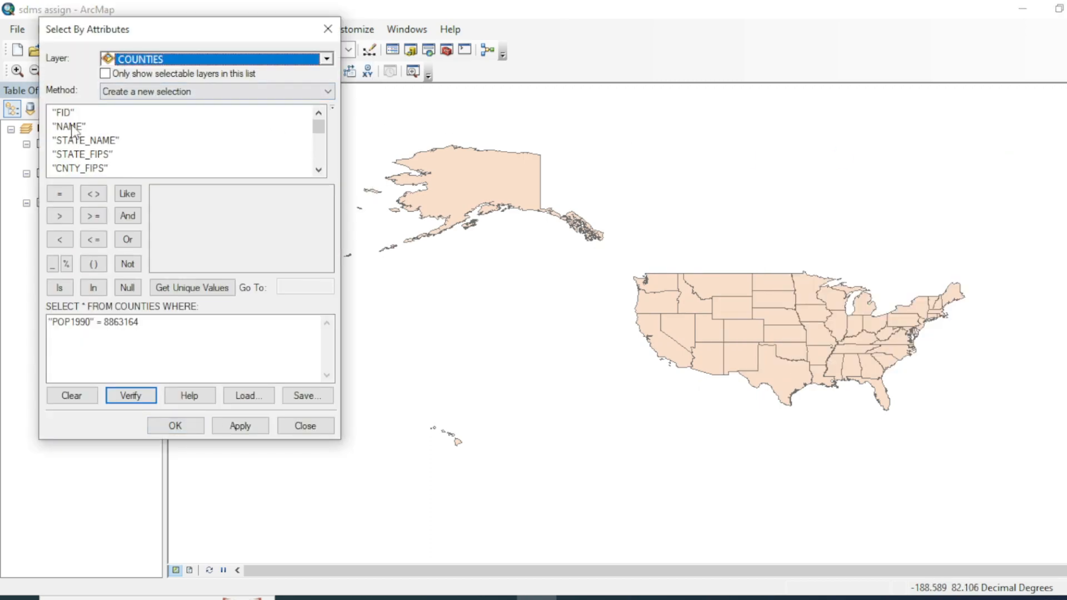
{"action": "scroll", "coordinate": [78, 139], "scroll_direction": "down", "scroll_amount": 2}
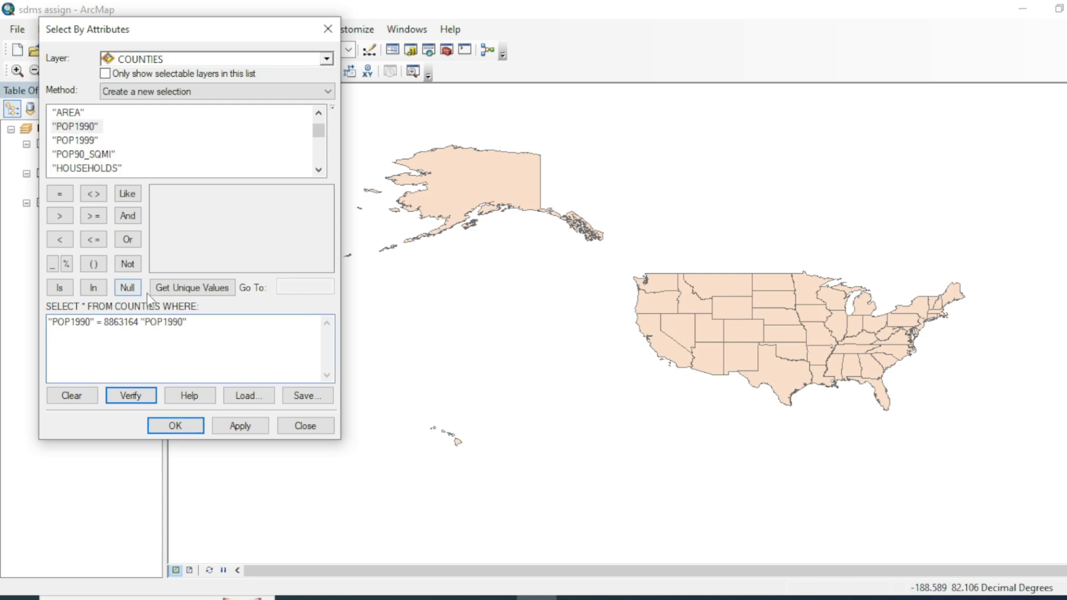
{"action": "left_click_drag", "start_coordinate": [205, 325], "coordinate": [5, 324]}
{"action": "key", "text": "Delete"}
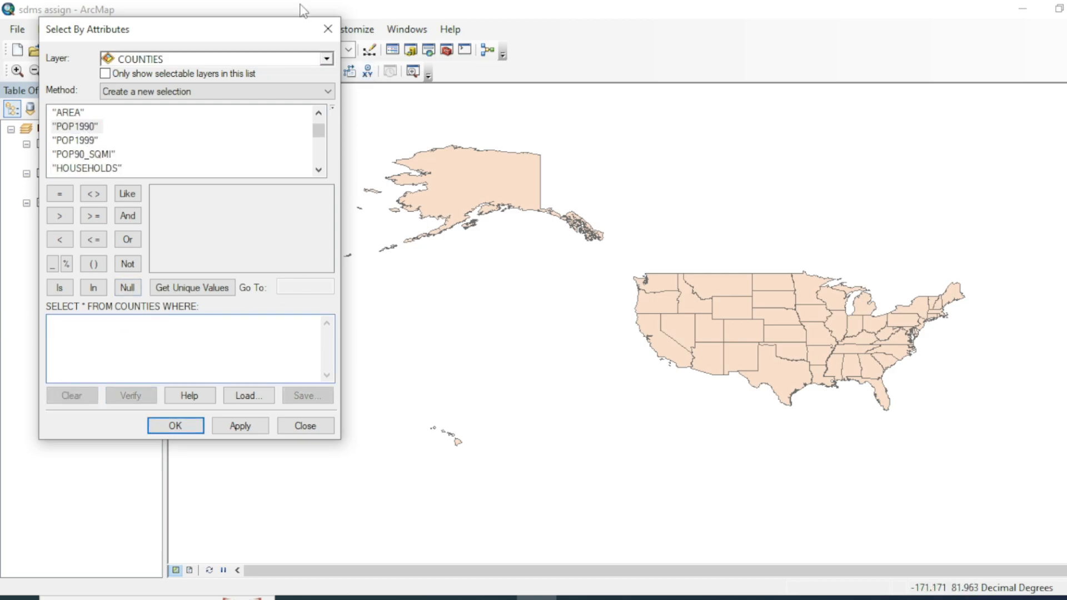
{"action": "left_click", "coordinate": [325, 36]}
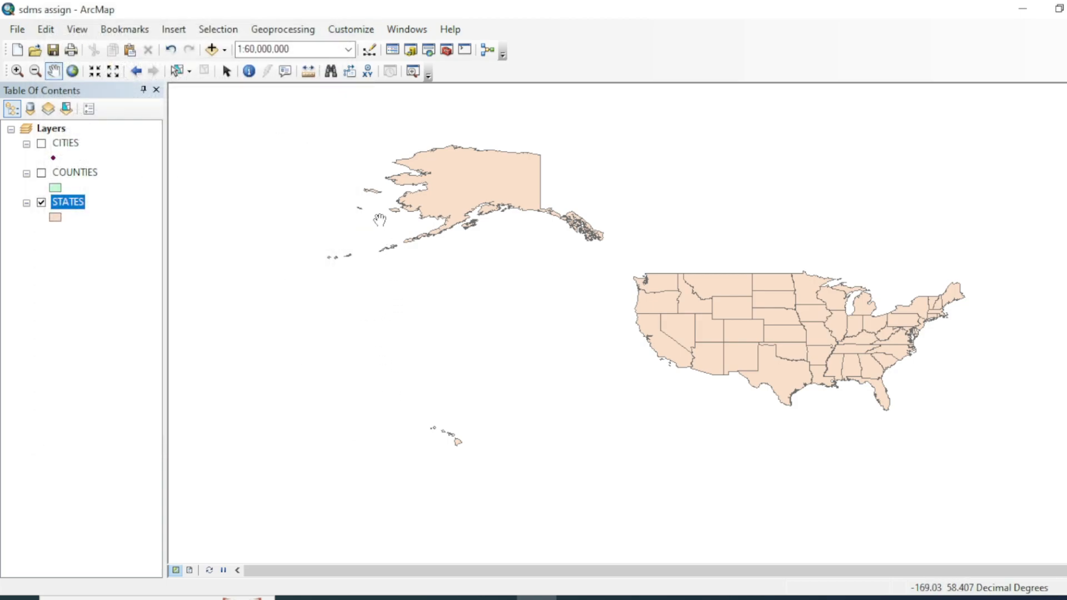
{"action": "left_click_drag", "start_coordinate": [378, 219], "coordinate": [378, 223]}
Step: Reopen Select By Attributes, move the dialog aside, and set the selection layer to STATES
{"action": "left_click", "coordinate": [218, 28]}
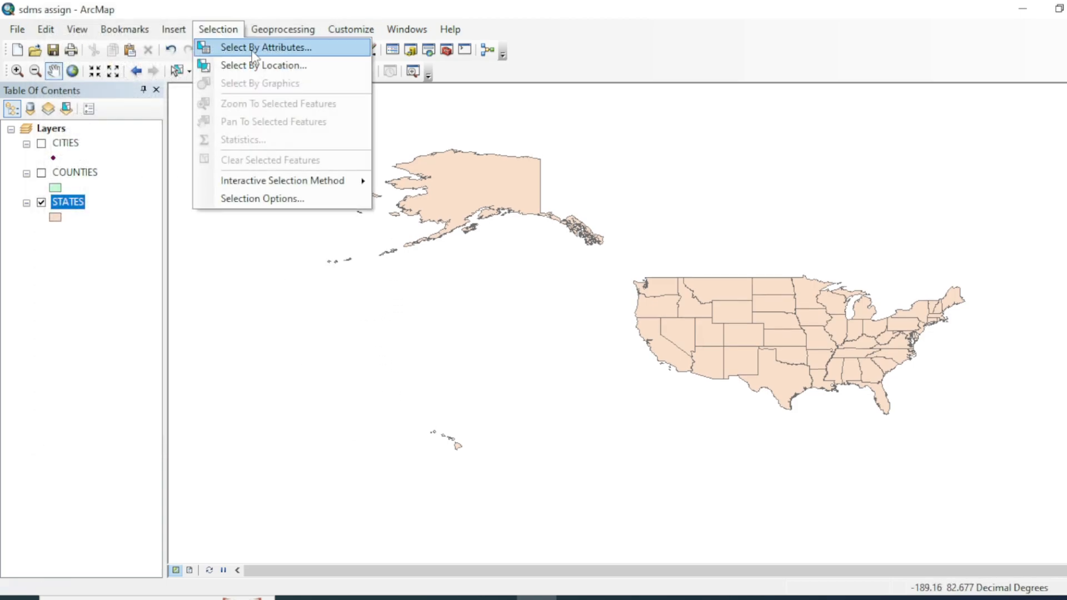
{"action": "left_click", "coordinate": [254, 48]}
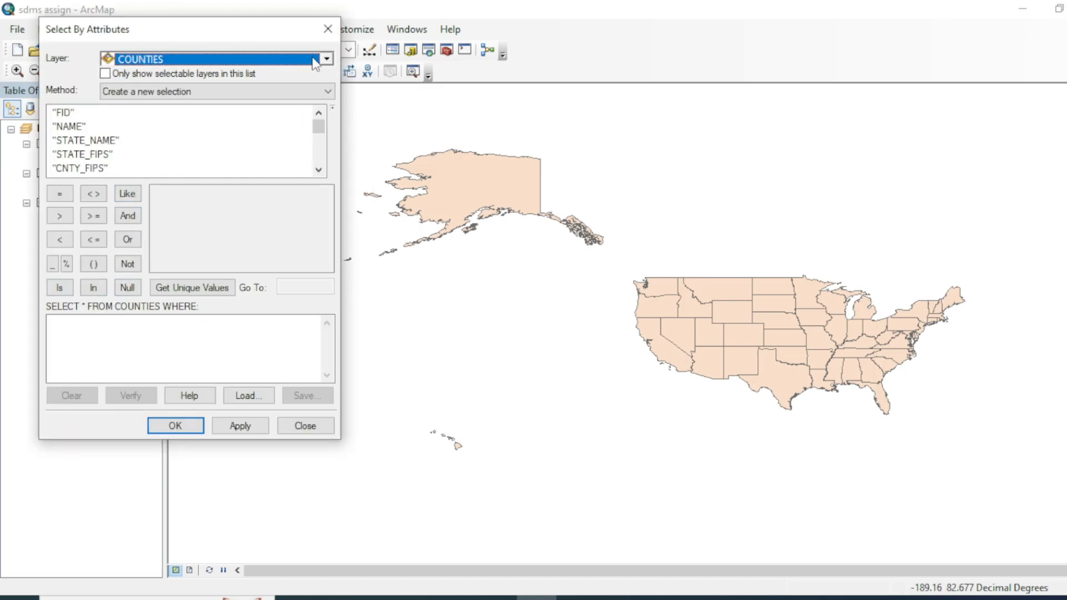
{"action": "left_click_drag", "start_coordinate": [246, 41], "coordinate": [329, 37]}
{"action": "left_click", "coordinate": [410, 54]}
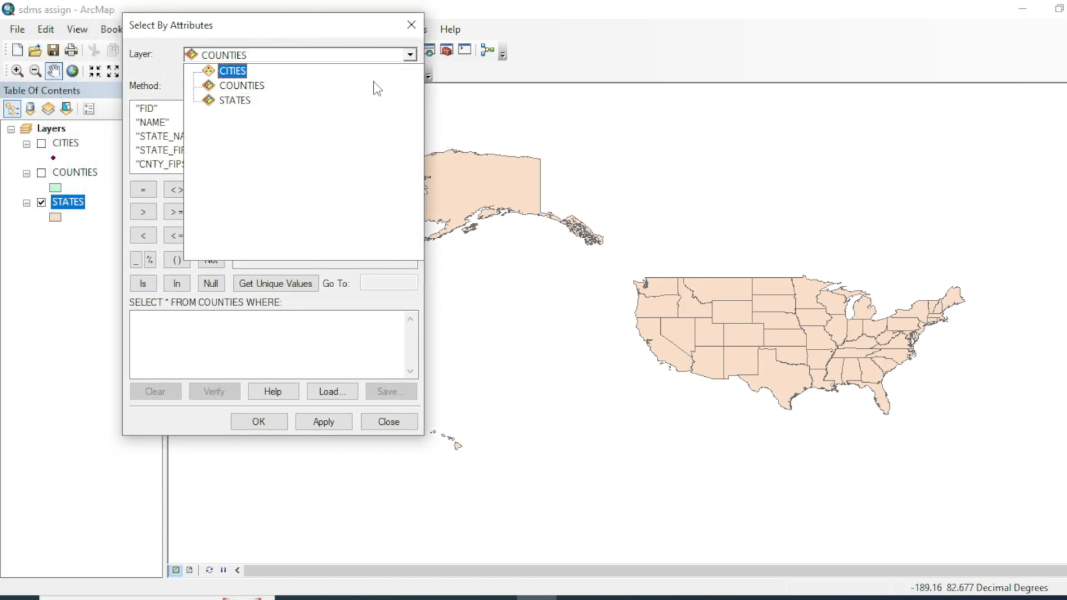
{"action": "left_click", "coordinate": [251, 103]}
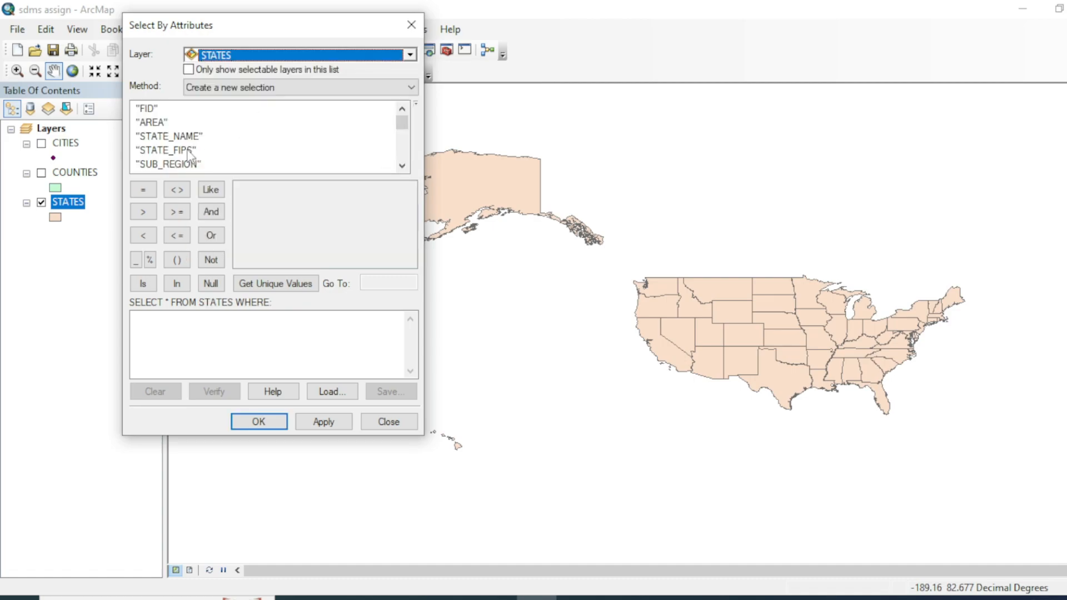
Step: Build and verify the expression "POP1990" = 29760021, and select the matching state with it
{"action": "left_click", "coordinate": [159, 109]}
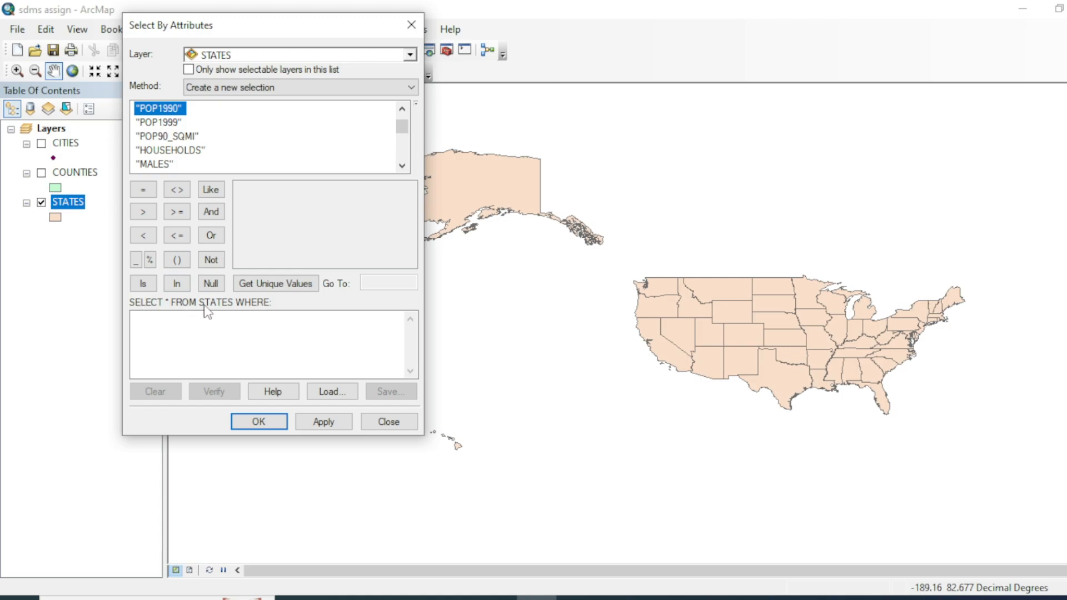
{"action": "double_click", "coordinate": [161, 108]}
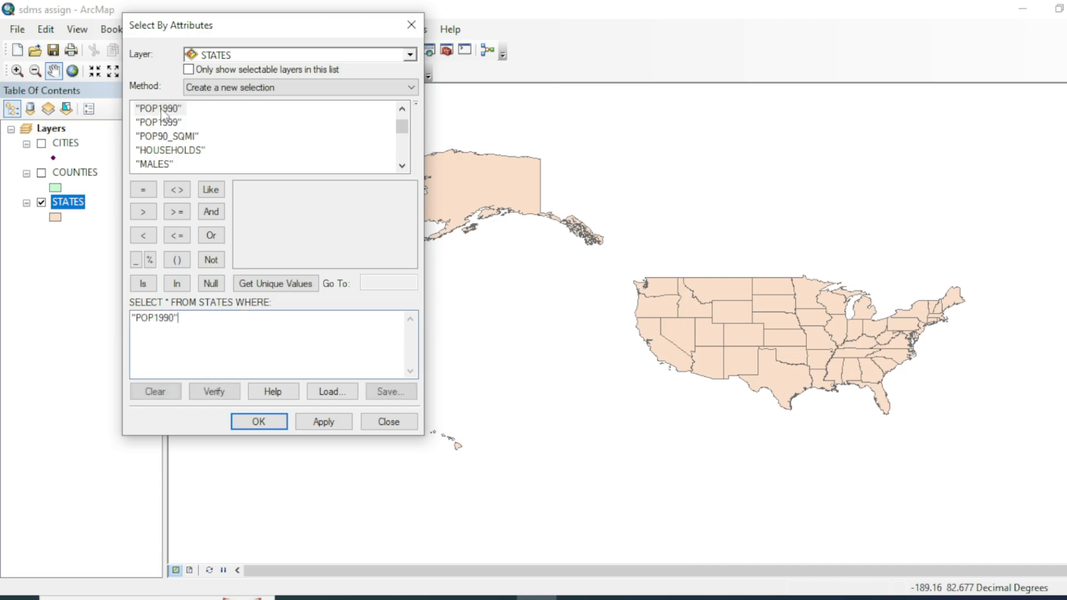
{"action": "left_click", "coordinate": [149, 192]}
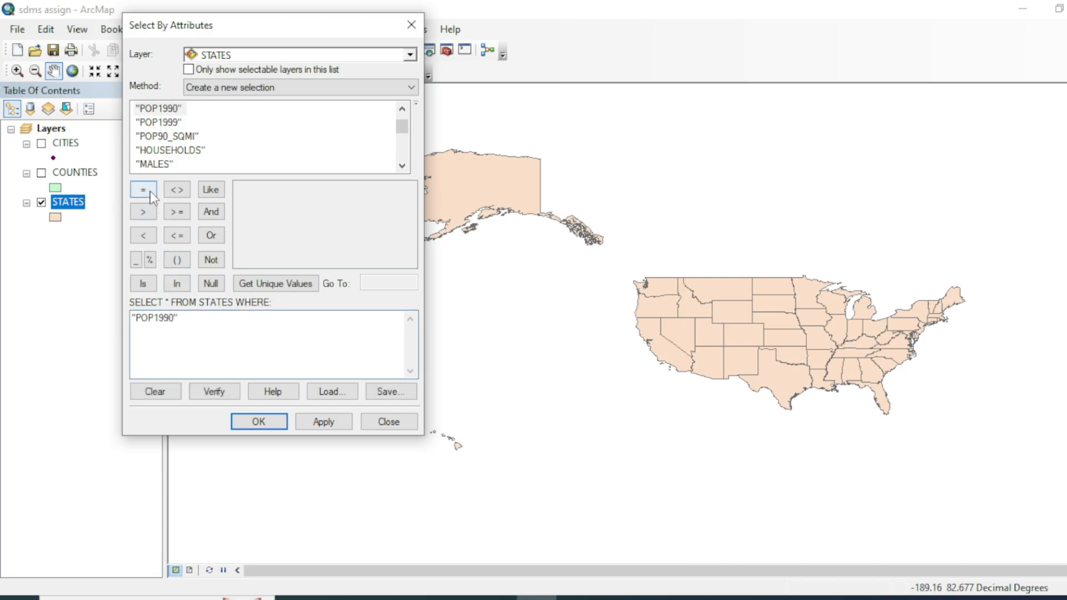
{"action": "key", "text": "ctrl+v"}
{"action": "left_click_drag", "start_coordinate": [231, 320], "coordinate": [189, 325]}
{"action": "left_click", "coordinate": [193, 328]}
{"action": "left_click", "coordinate": [189, 326]}
{"action": "left_click", "coordinate": [213, 393]}
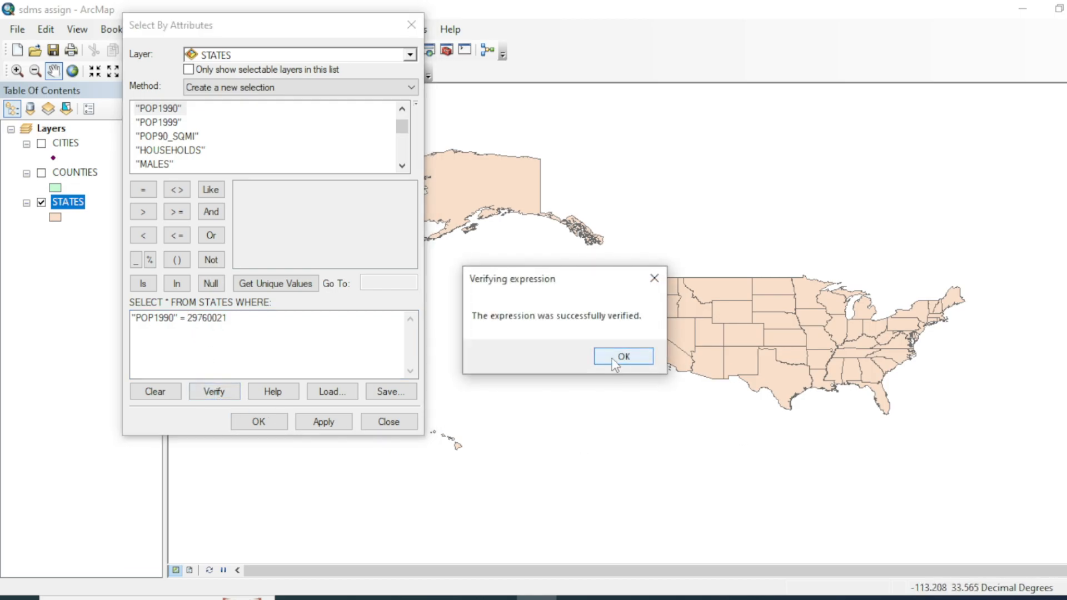
{"action": "left_click", "coordinate": [615, 361]}
{"action": "left_click", "coordinate": [258, 418]}
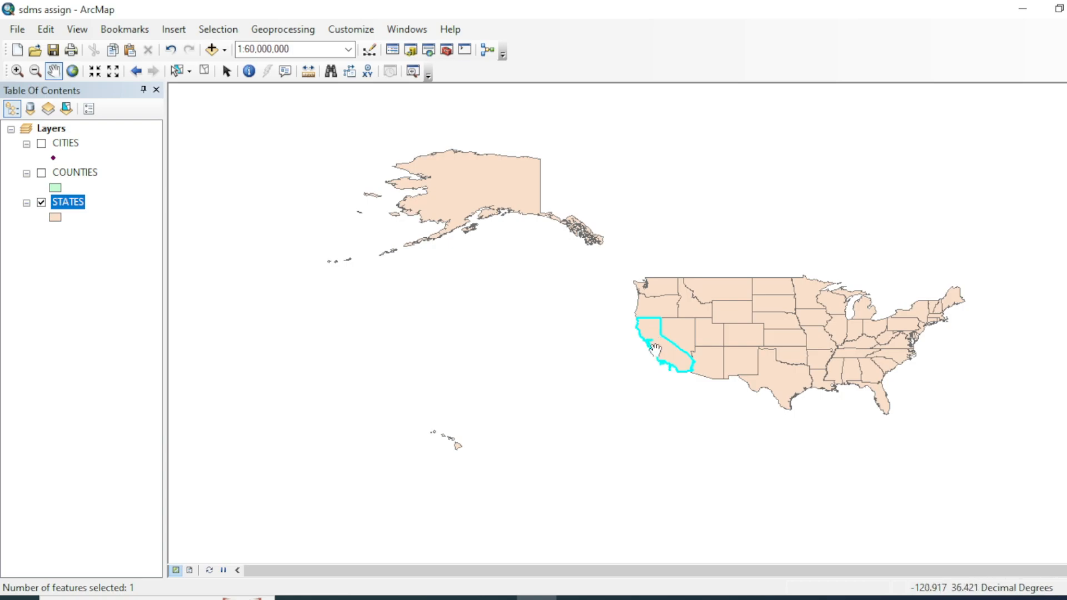
Step: Check the selected state's name by showing only the selected record in the STATES attribute table, recheck the Word question, and close the table
{"action": "scroll", "coordinate": [654, 348], "scroll_direction": "down", "scroll_amount": 1}
{"action": "right_click", "coordinate": [68, 202]}
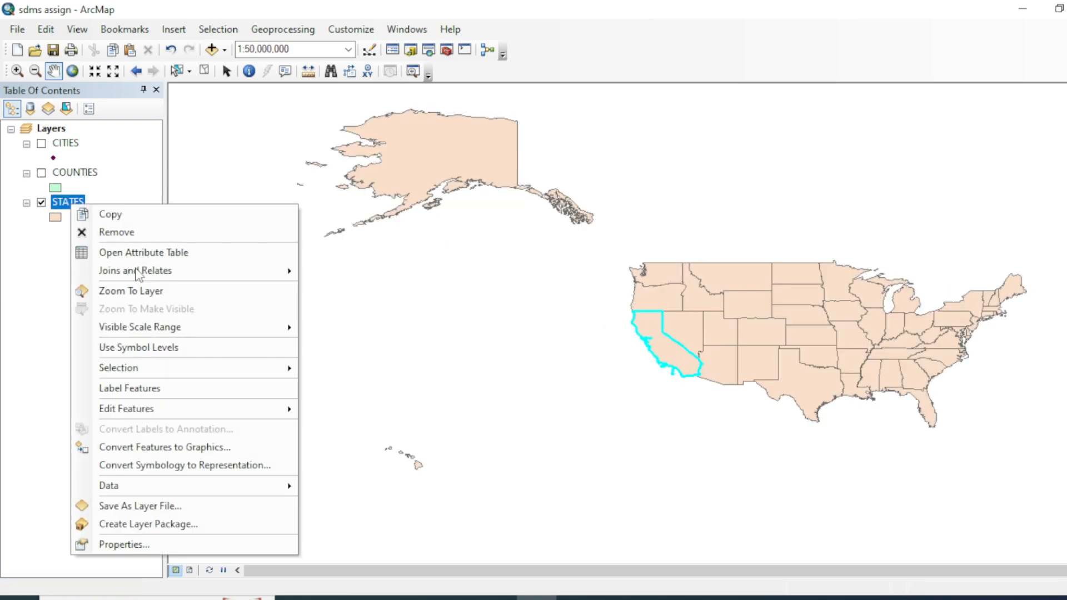
{"action": "left_click", "coordinate": [165, 256]}
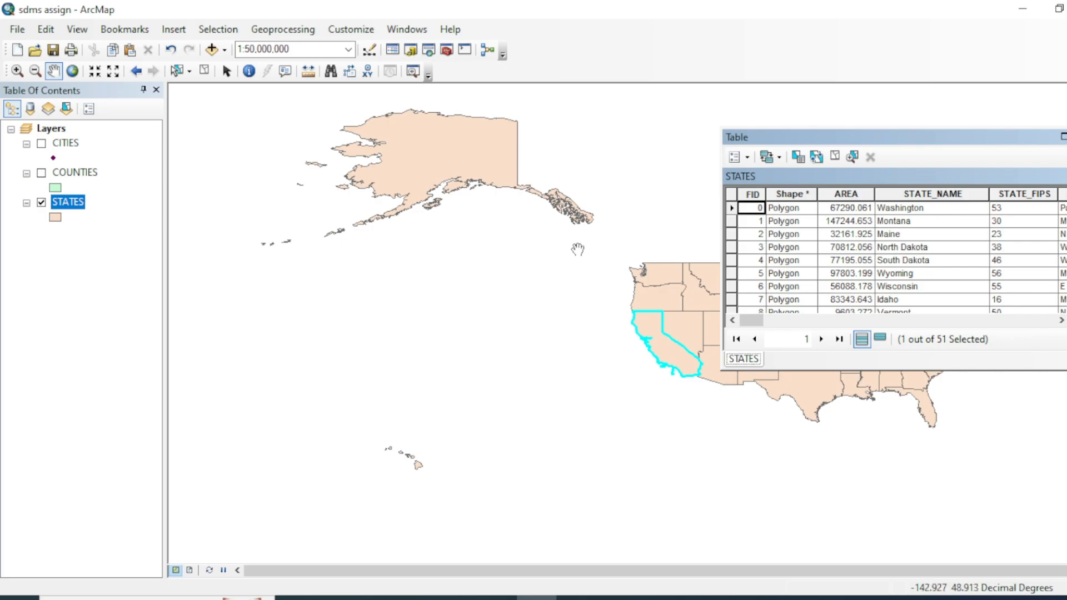
{"action": "left_click_drag", "start_coordinate": [878, 144], "coordinate": [350, 147]}
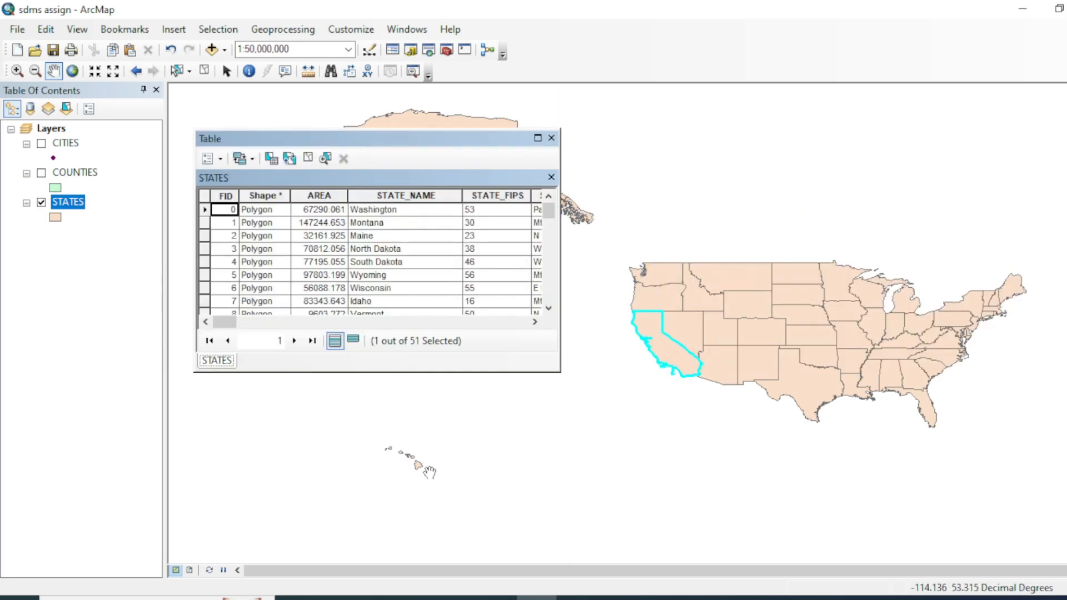
{"action": "key", "text": "alt+Tab"}
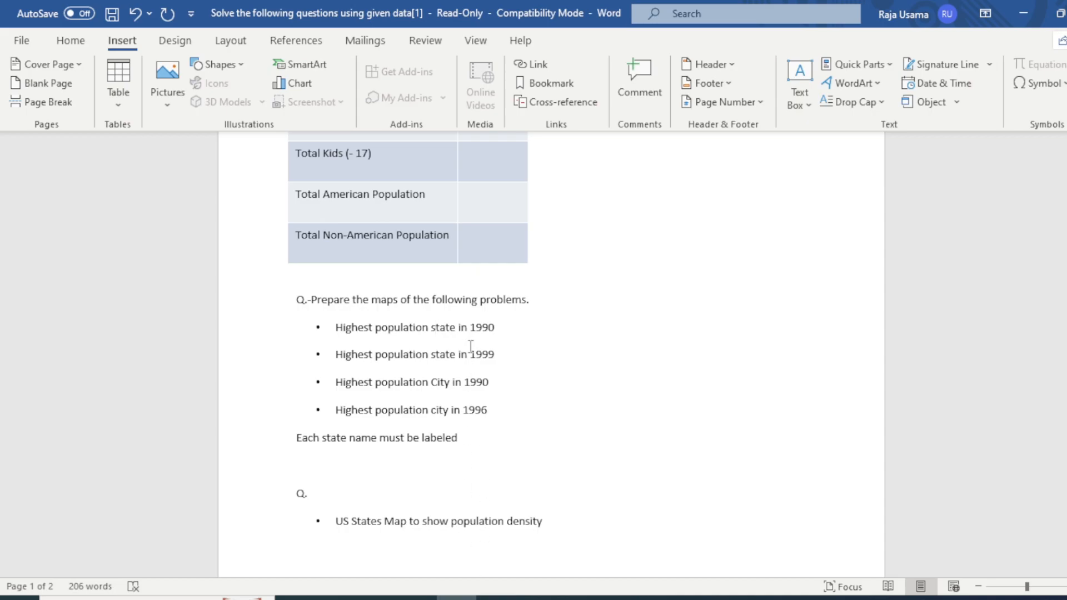
{"action": "left_click", "coordinate": [537, 598]}
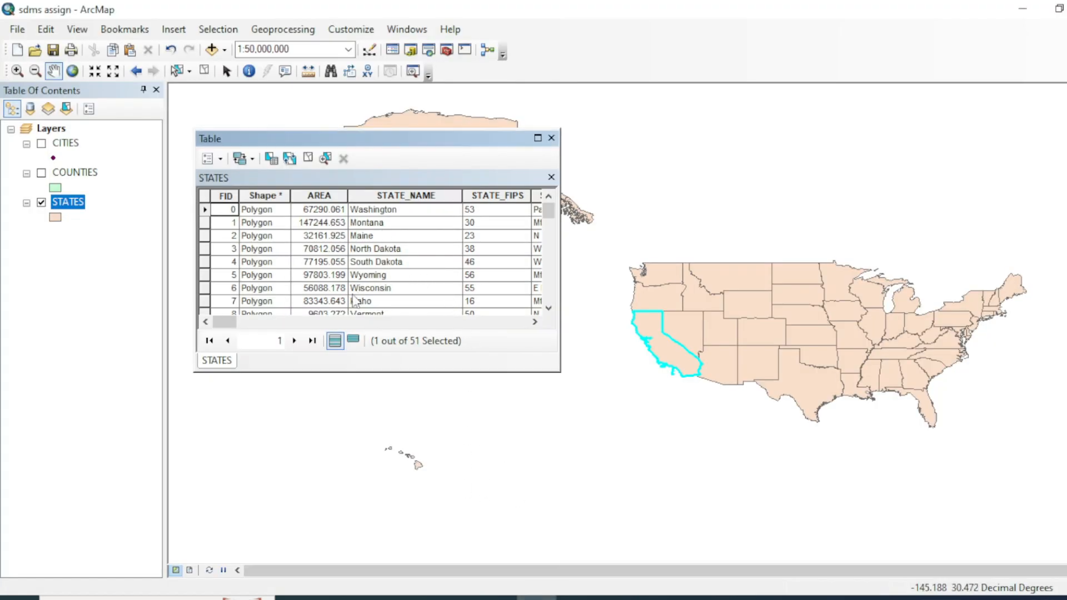
{"action": "left_click", "coordinate": [353, 341]}
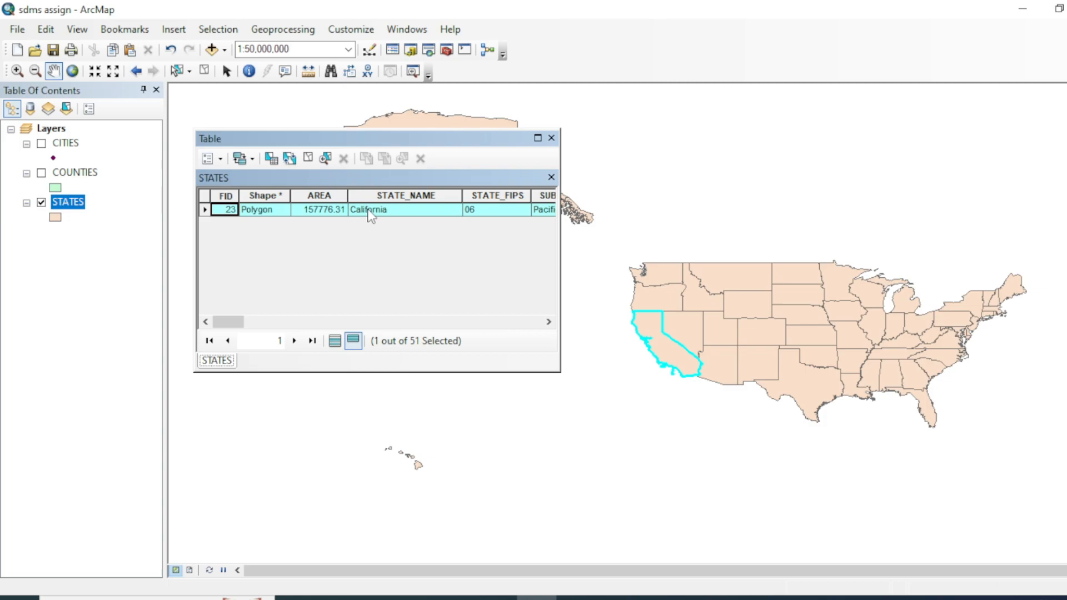
{"action": "left_click", "coordinate": [334, 341]}
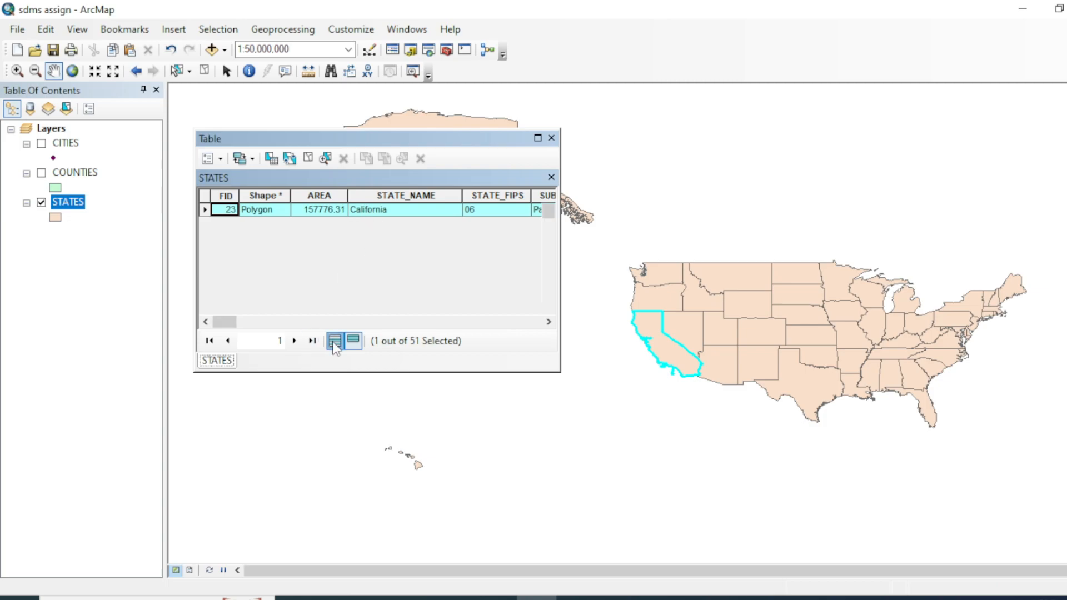
{"action": "left_click", "coordinate": [551, 138]}
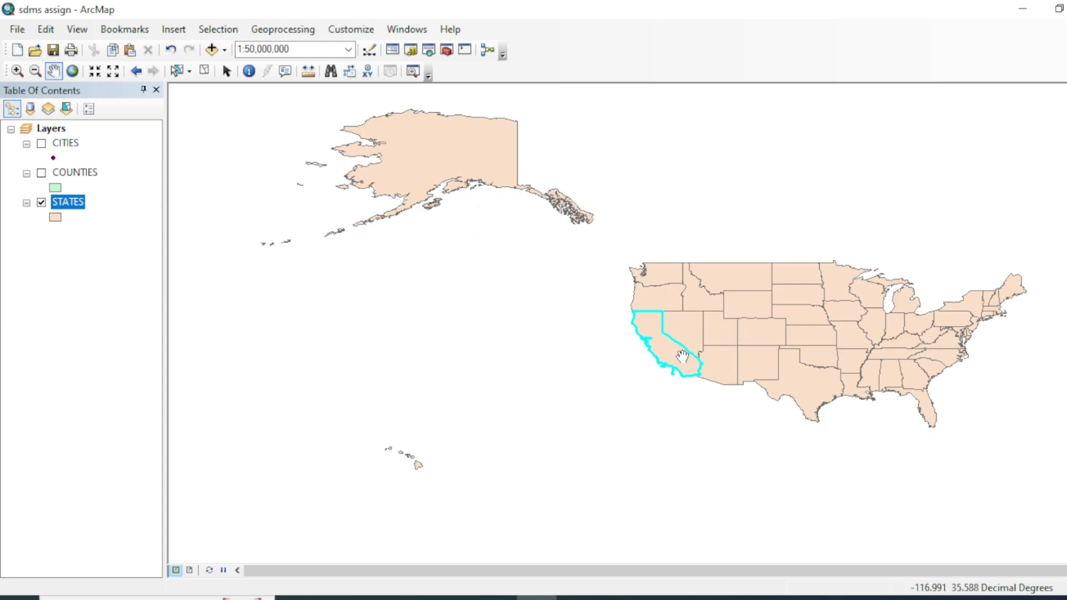
Step: Create a new layer from the selected STATES feature and rename it California
{"action": "right_click", "coordinate": [73, 201]}
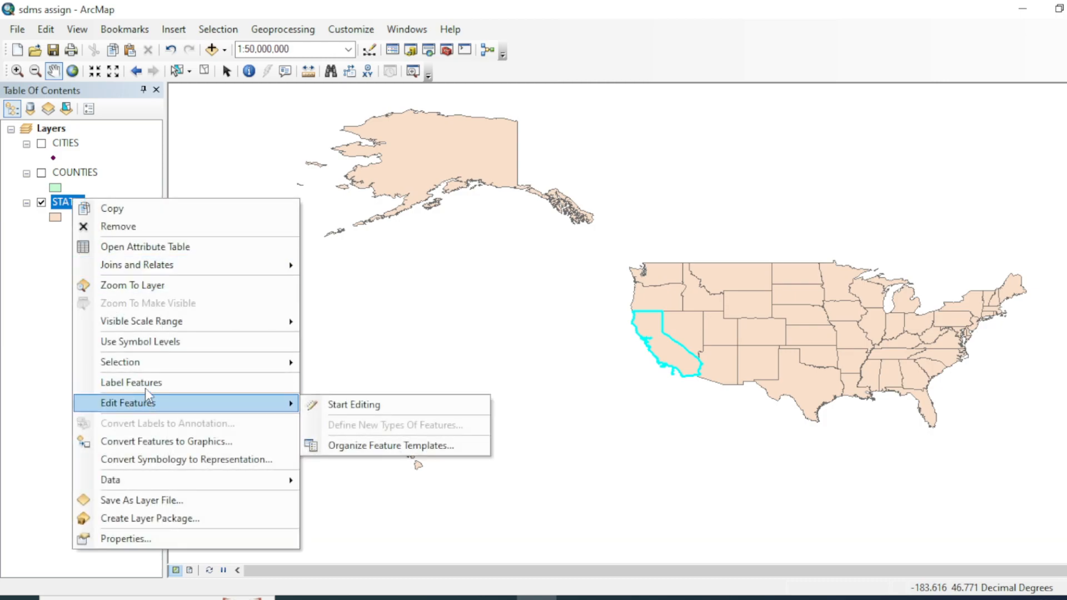
{"action": "mouse_move", "coordinate": [147, 365]}
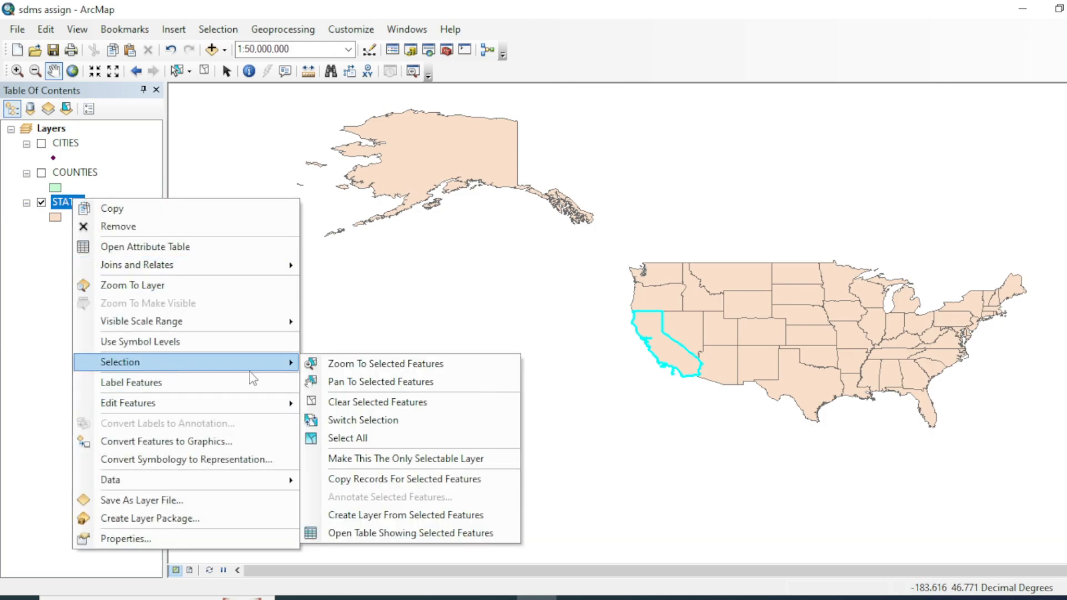
{"action": "left_click", "coordinate": [334, 516]}
{"action": "left_click", "coordinate": [87, 145]}
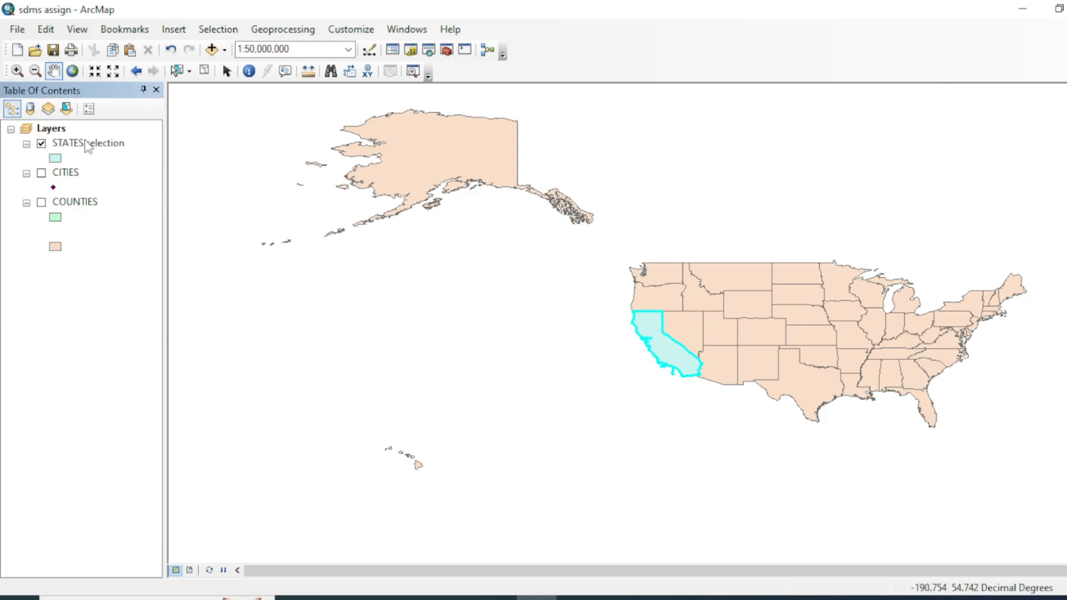
{"action": "left_click", "coordinate": [87, 144]}
{"action": "type", "text": "California"}
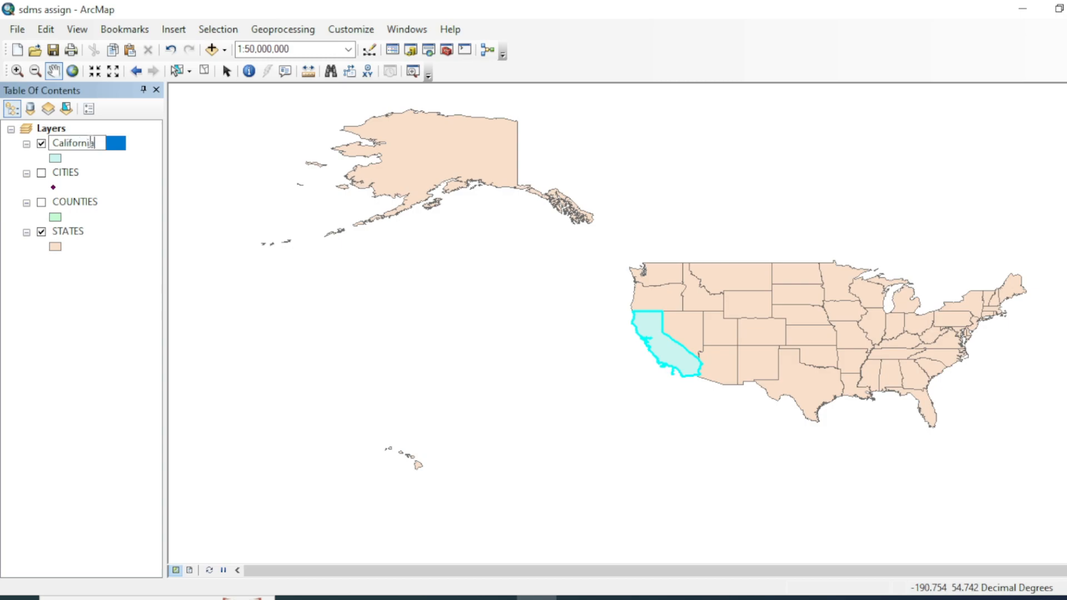
Step: Switch to Word and read the questions on the highest population state in 1999 and highest population city in 1990
{"action": "key", "text": "alt+Tab"}
{"action": "left_click_drag", "start_coordinate": [338, 354], "coordinate": [439, 356]}
{"action": "left_click", "coordinate": [381, 356]}
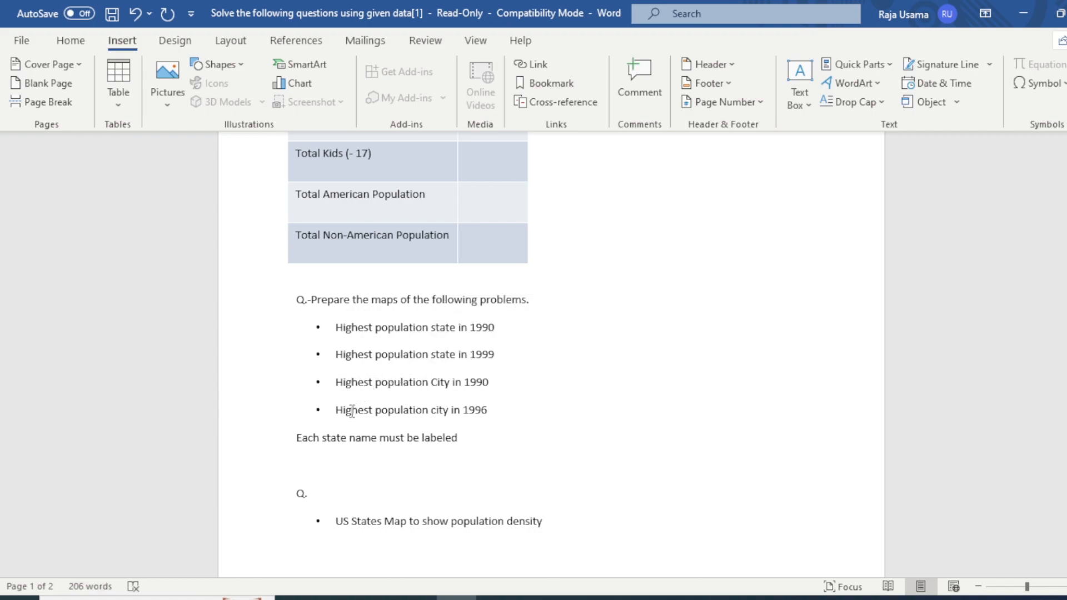
{"action": "left_click_drag", "start_coordinate": [338, 387], "coordinate": [432, 383]}
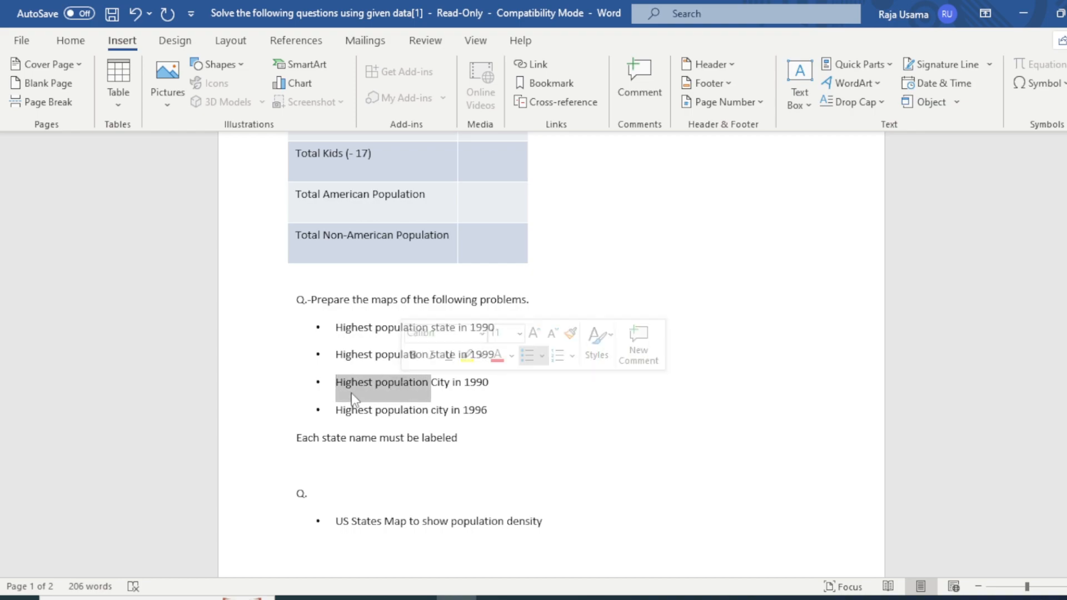
Step: Switch to ArcMap, show the COUNTIES layer, and hide the STATES and California layers
{"action": "left_click", "coordinate": [337, 383]}
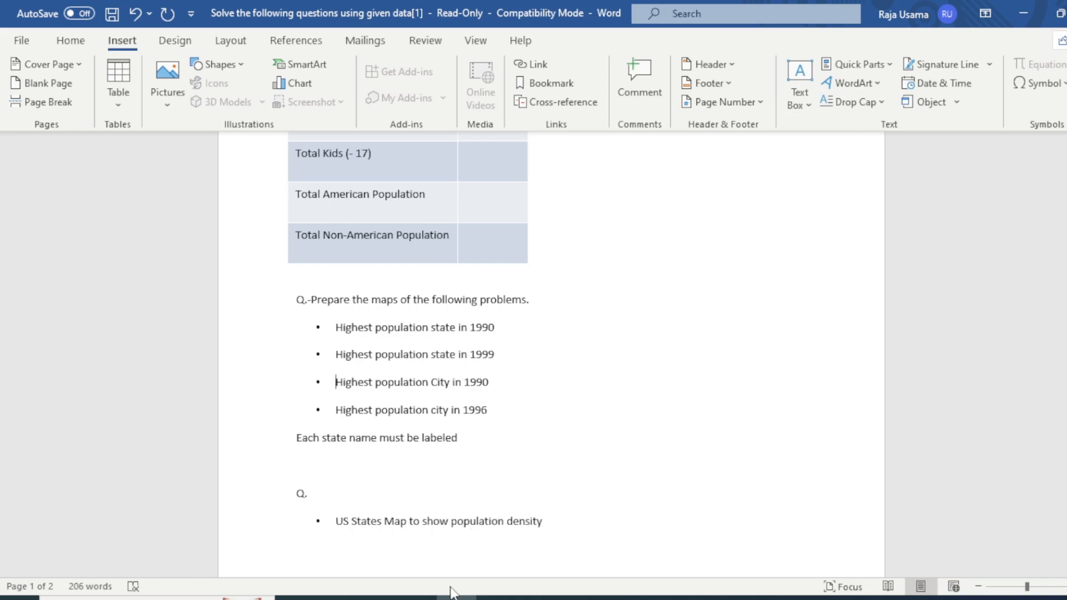
{"action": "left_click", "coordinate": [537, 597]}
{"action": "left_click", "coordinate": [42, 202]}
{"action": "left_click", "coordinate": [41, 231]}
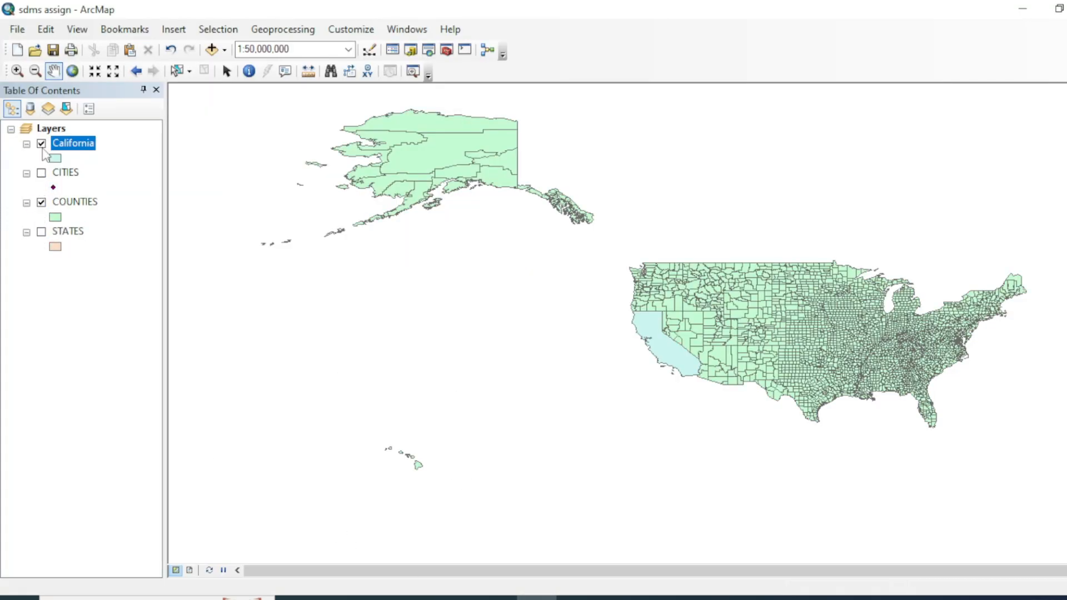
{"action": "left_click", "coordinate": [41, 144]}
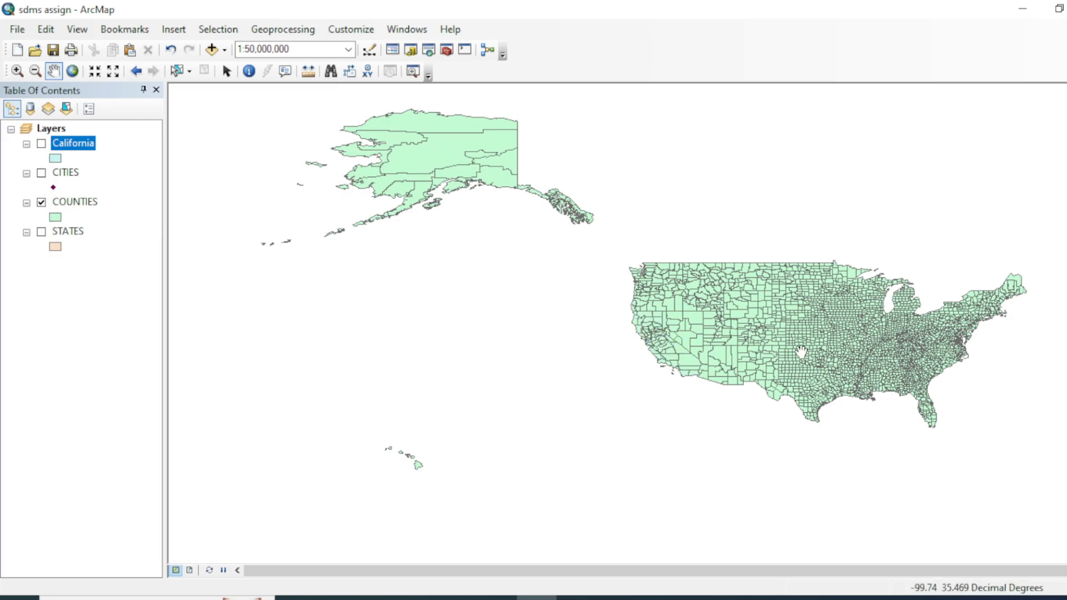
{"action": "left_click_drag", "start_coordinate": [798, 327], "coordinate": [782, 340]}
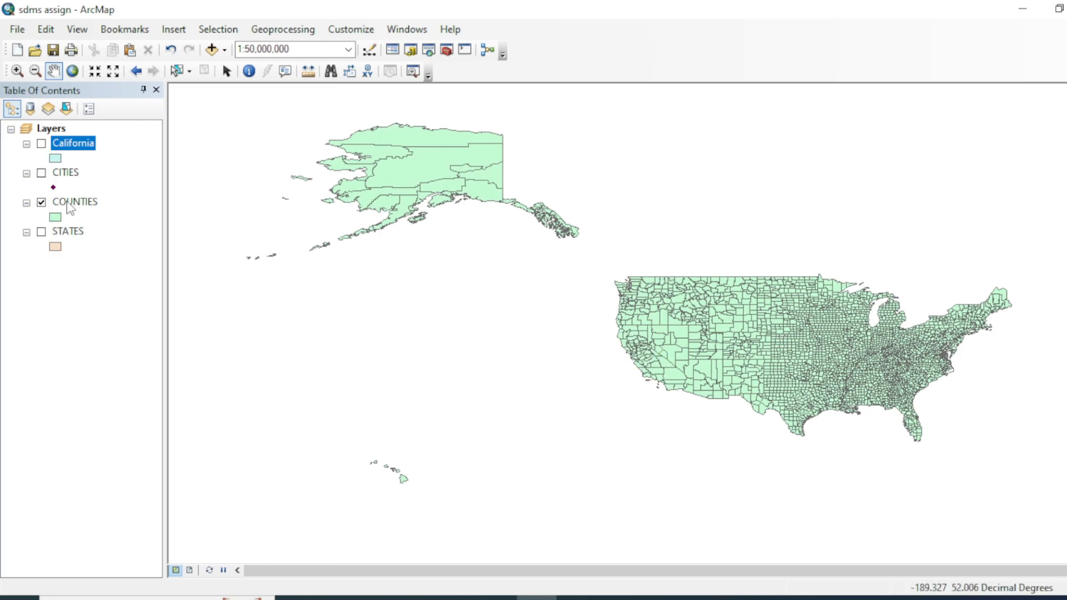
Step: Copy the maximum POP1990 value from the field statistics of the COUNTIES attribute table, and close the table
{"action": "right_click", "coordinate": [91, 203]}
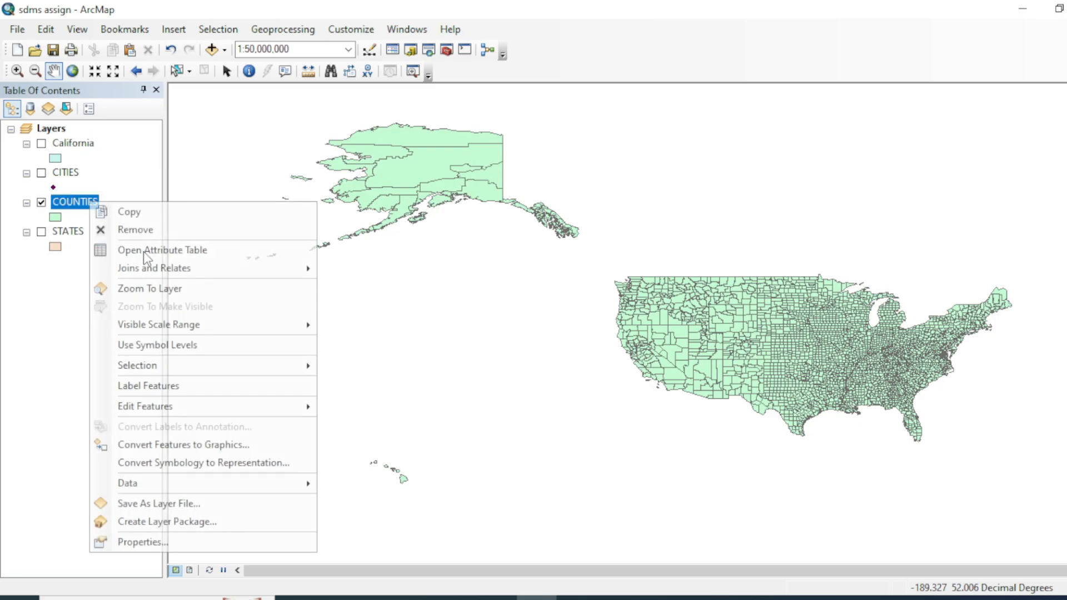
{"action": "left_click", "coordinate": [153, 251]}
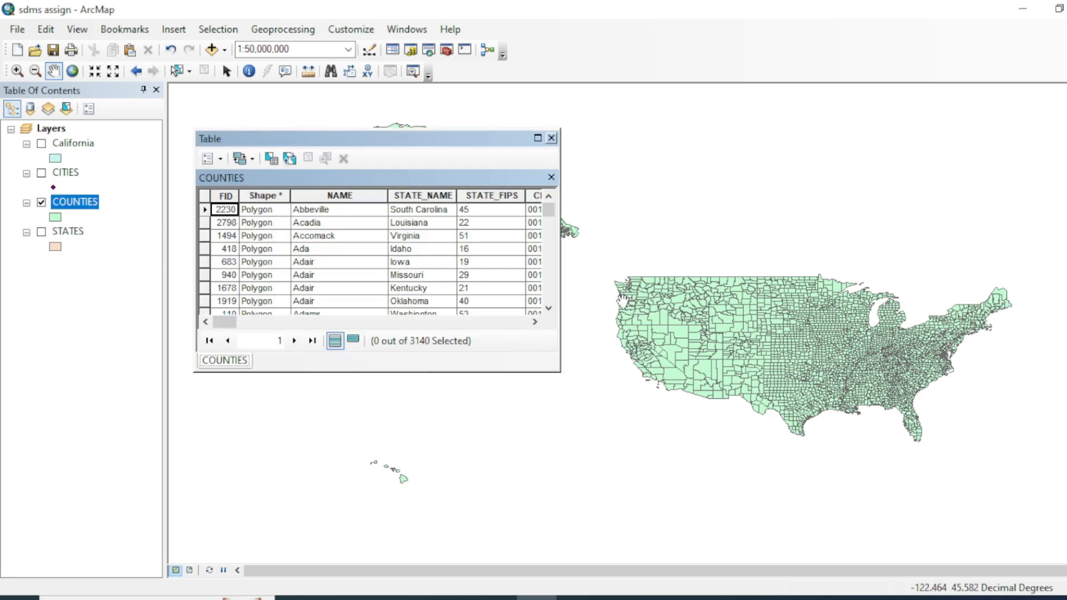
{"action": "left_click", "coordinate": [316, 323]}
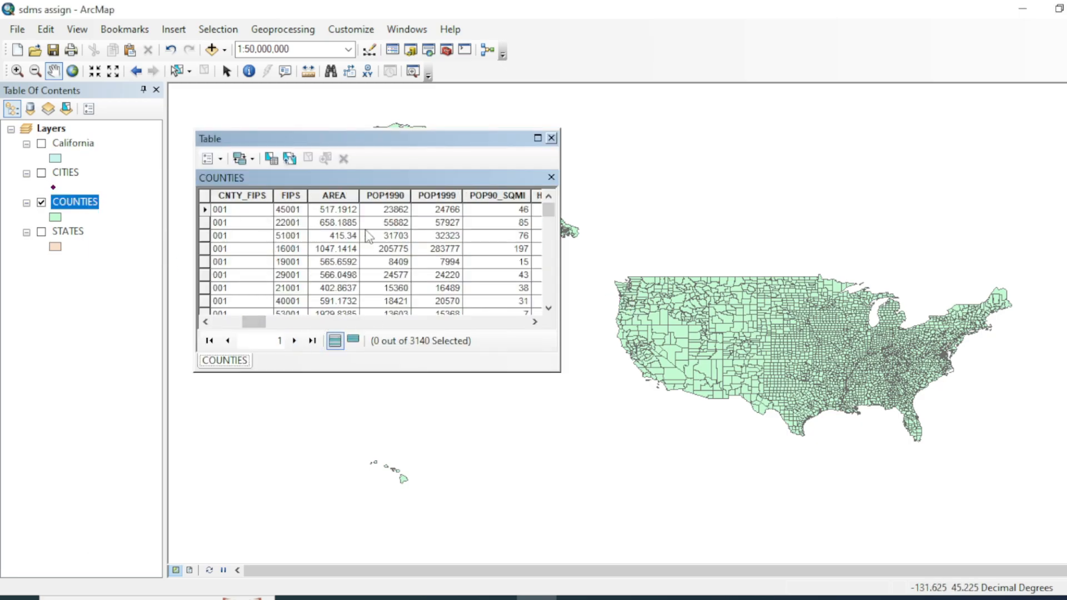
{"action": "left_click", "coordinate": [392, 194]}
{"action": "right_click", "coordinate": [392, 194]}
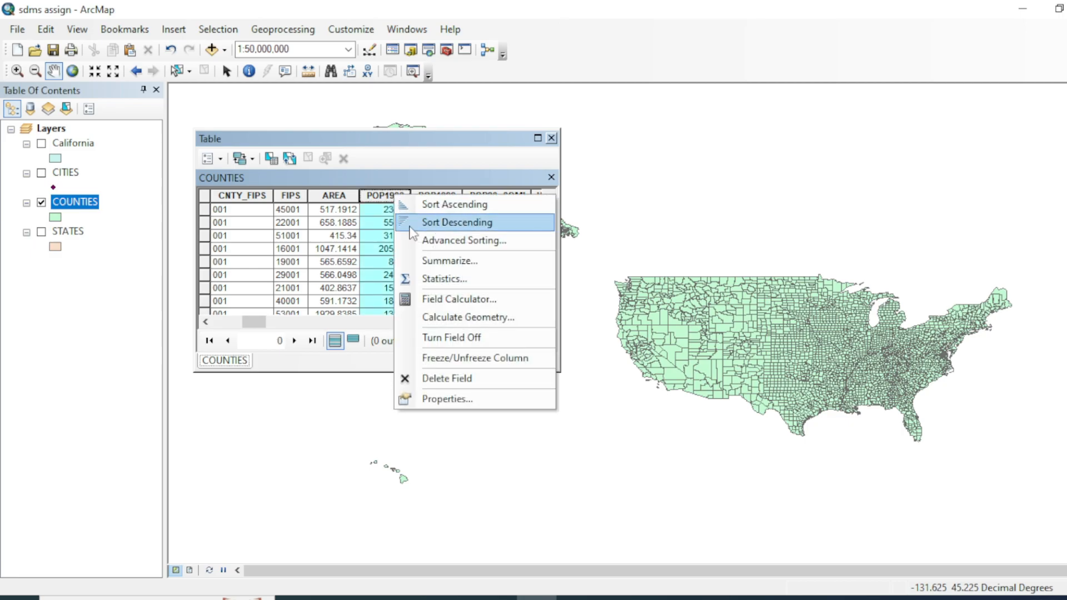
{"action": "left_click", "coordinate": [439, 280]}
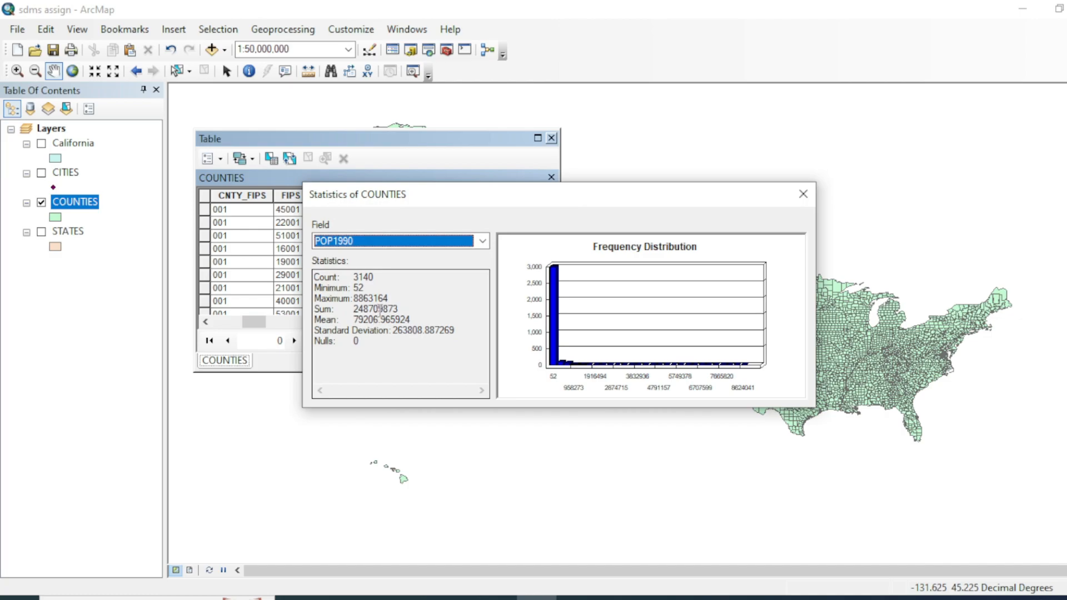
{"action": "double_click", "coordinate": [380, 308]}
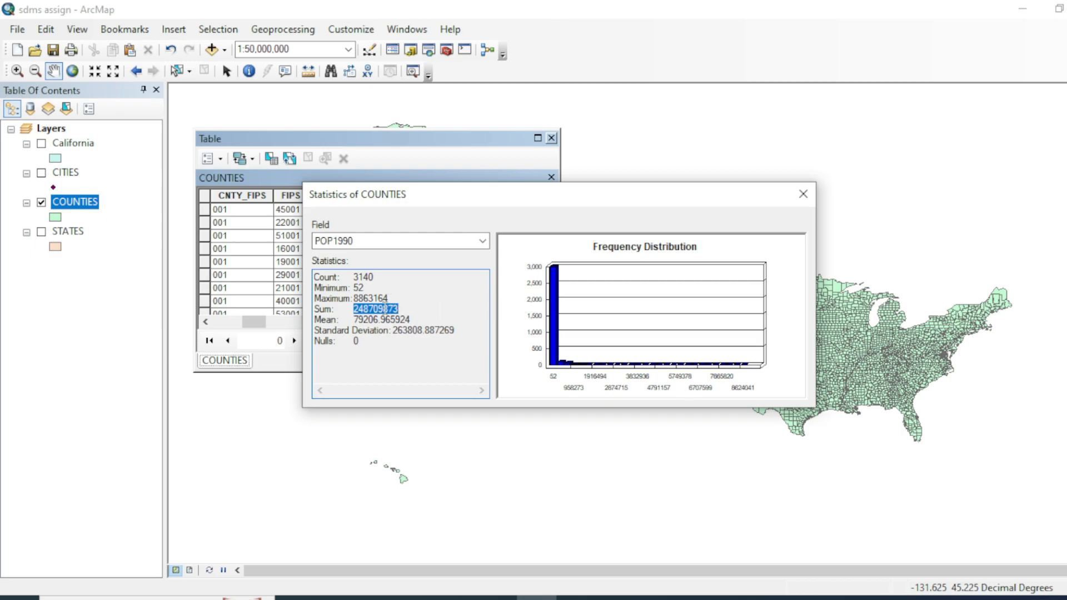
{"action": "double_click", "coordinate": [373, 299]}
{"action": "key", "text": "ctrl+c"}
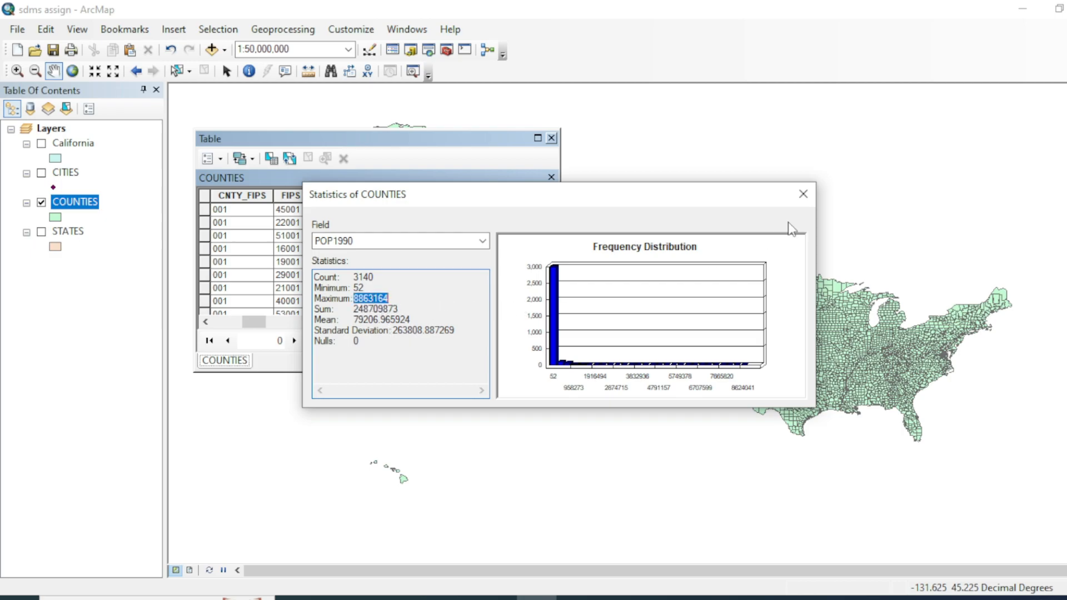
{"action": "left_click", "coordinate": [803, 193]}
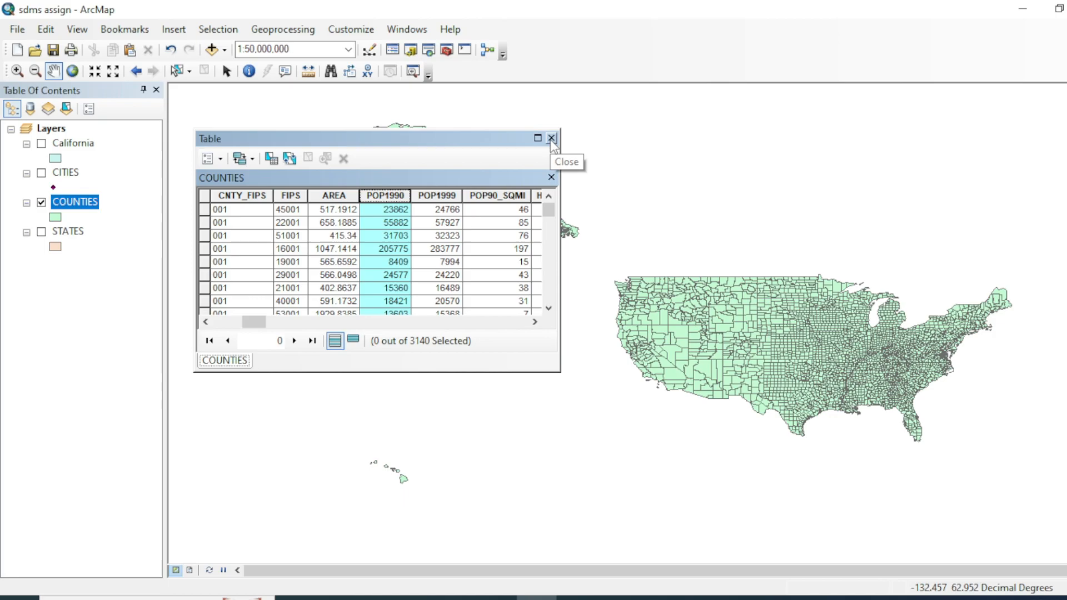
{"action": "left_click", "coordinate": [551, 138]}
Step: Build the attribute selection expression "POP1990" = 8863164 for the COUNTIES layer, using the copied maximum
{"action": "left_click", "coordinate": [218, 28]}
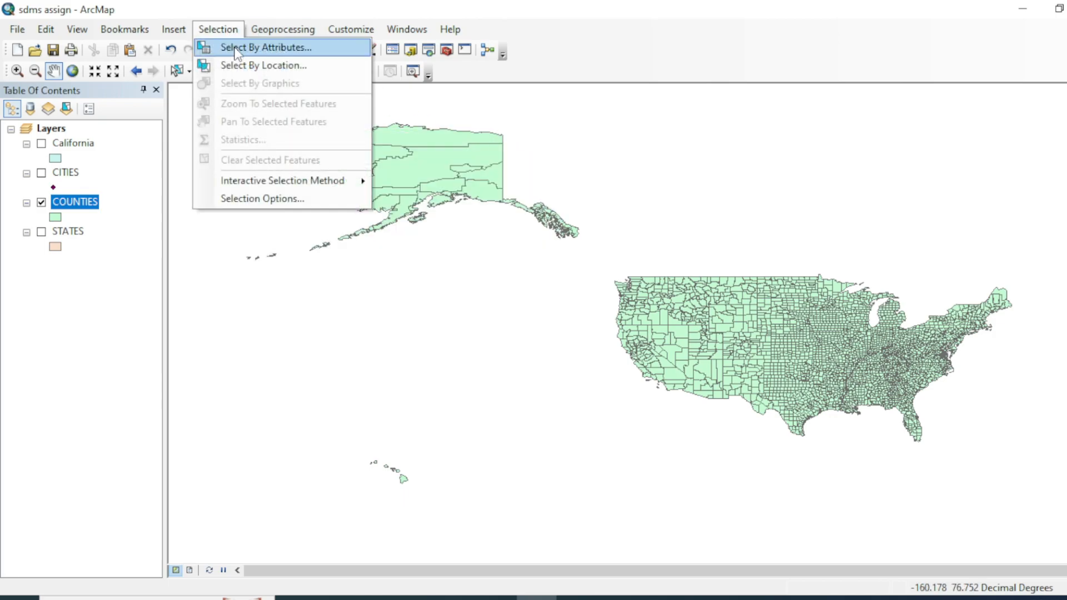
{"action": "left_click", "coordinate": [238, 45]}
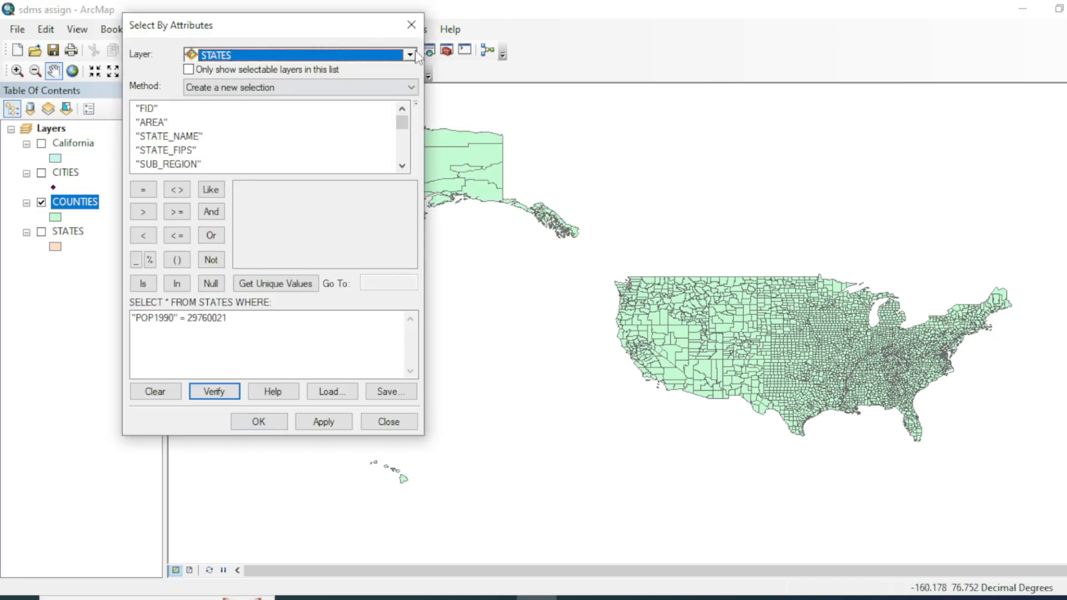
{"action": "left_click", "coordinate": [410, 55]}
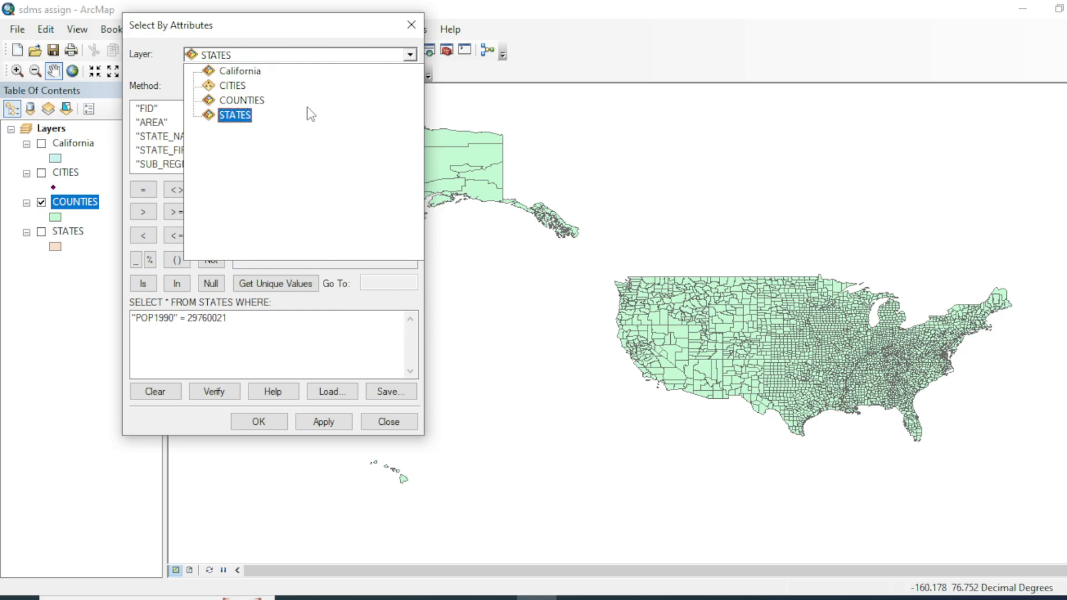
{"action": "left_click", "coordinate": [239, 105]}
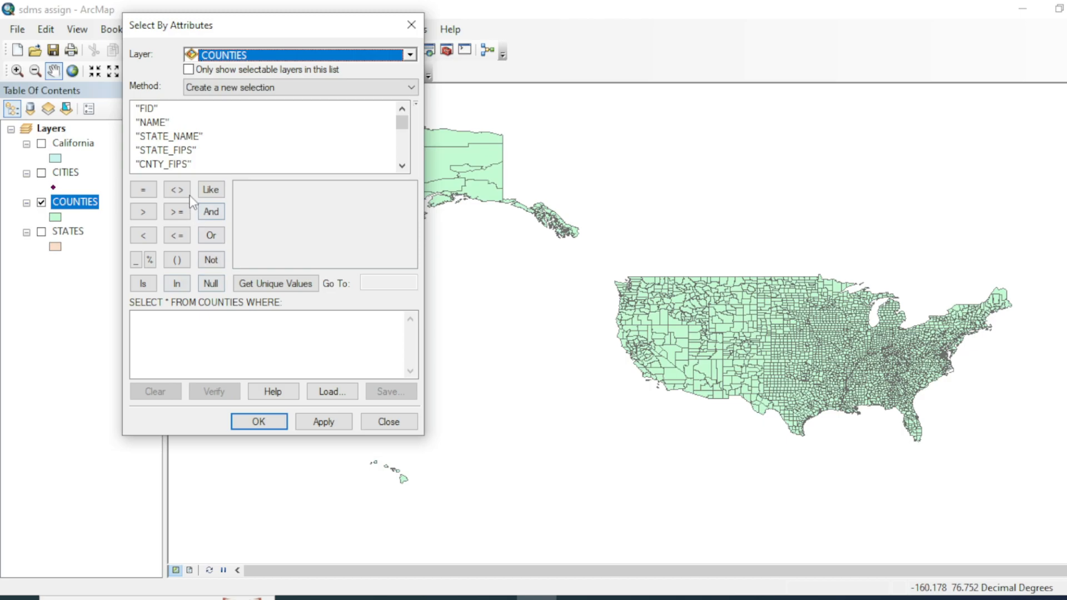
{"action": "scroll", "coordinate": [186, 148], "scroll_direction": "down", "scroll_amount": 2}
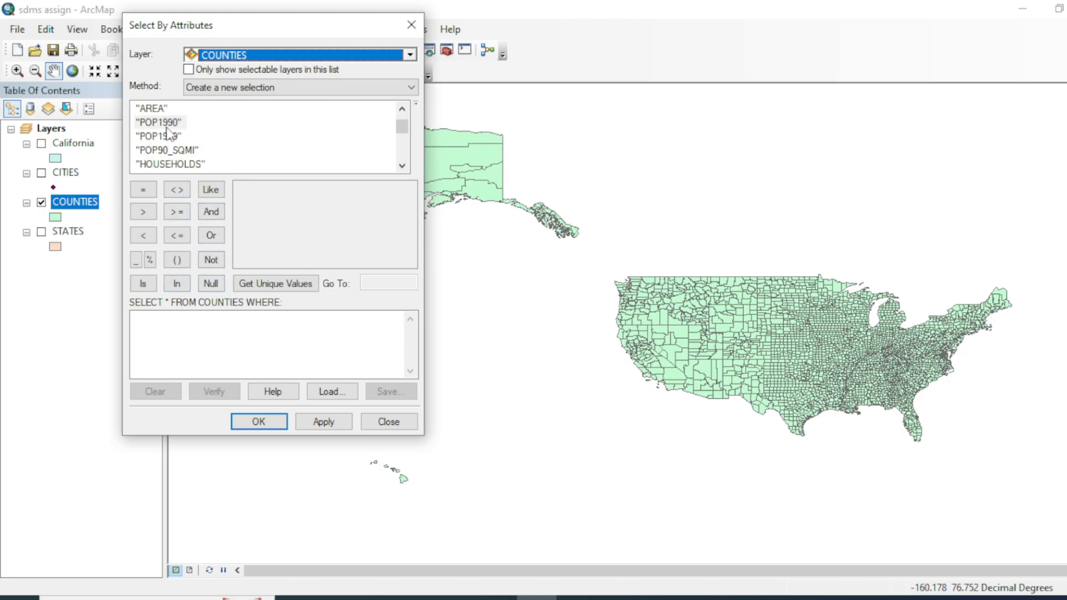
{"action": "left_click", "coordinate": [169, 123]}
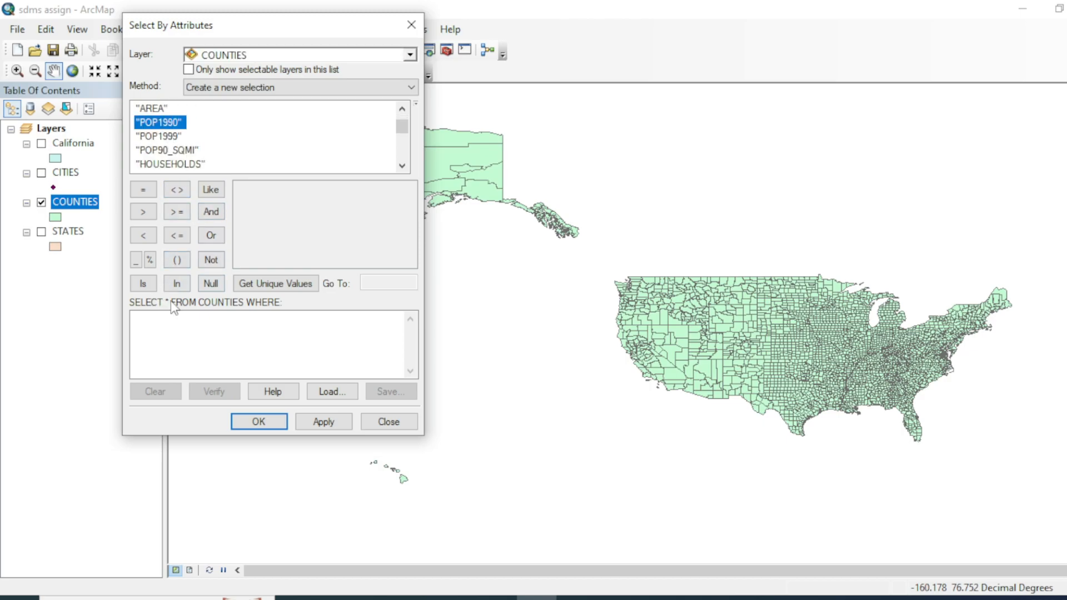
{"action": "double_click", "coordinate": [159, 123]}
{"action": "left_click", "coordinate": [143, 190]}
{"action": "key", "text": "ctrl+v"}
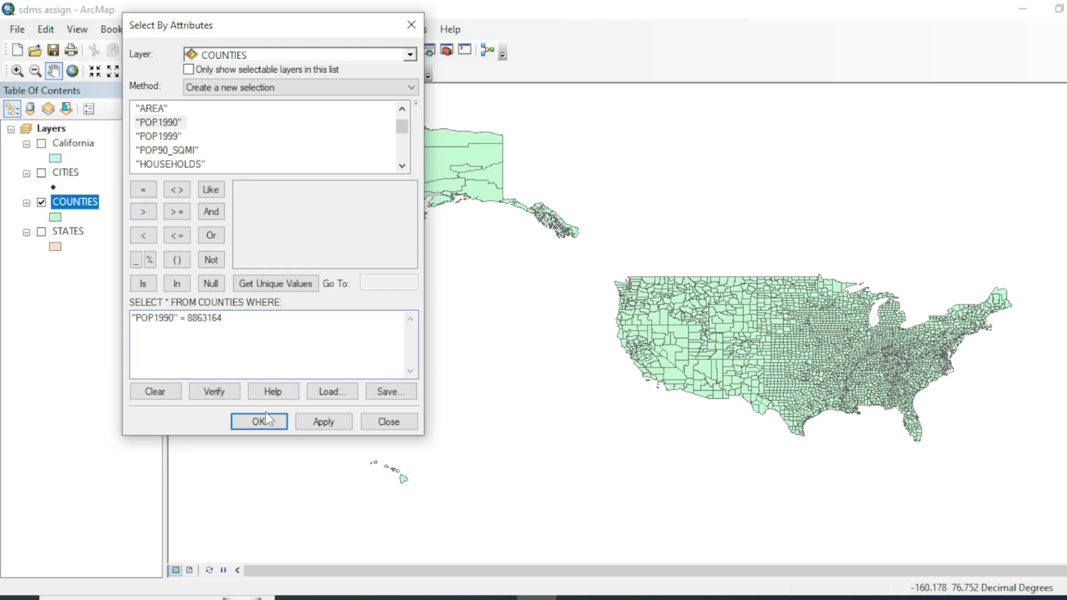
Step: Verify the selection expression and select the matching county with it
{"action": "left_click", "coordinate": [235, 394]}
{"action": "left_click", "coordinate": [625, 355]}
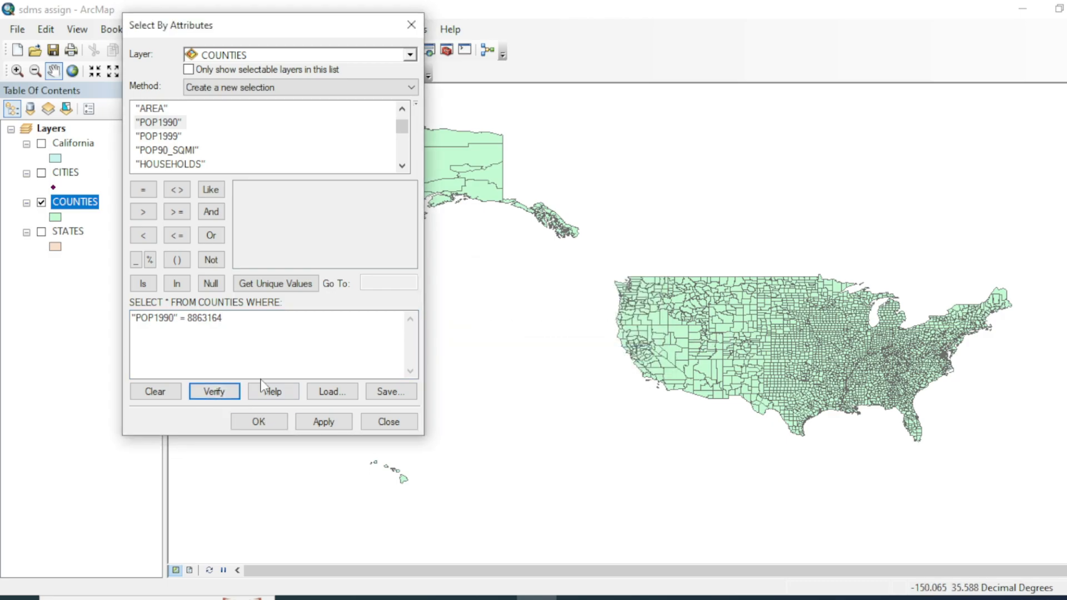
{"action": "left_click", "coordinate": [258, 421]}
{"action": "scroll", "coordinate": [612, 369], "scroll_direction": "up", "scroll_amount": 2}
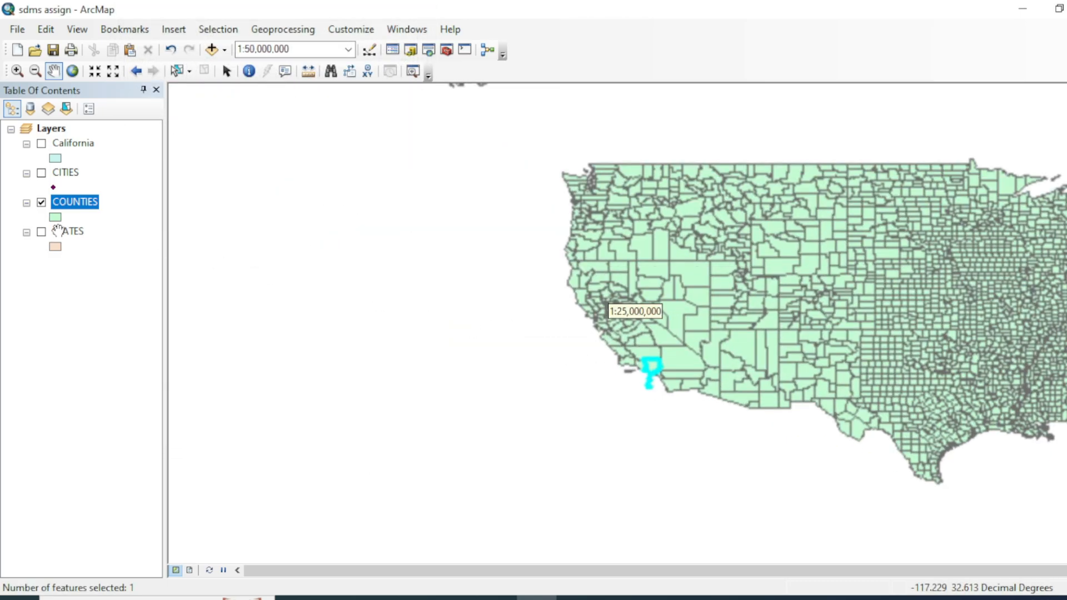
Step: Check the selected county's name and population by showing only the selected record in the COUNTIES attribute table, and close the table
{"action": "right_click", "coordinate": [75, 205]}
{"action": "left_click", "coordinate": [135, 248]}
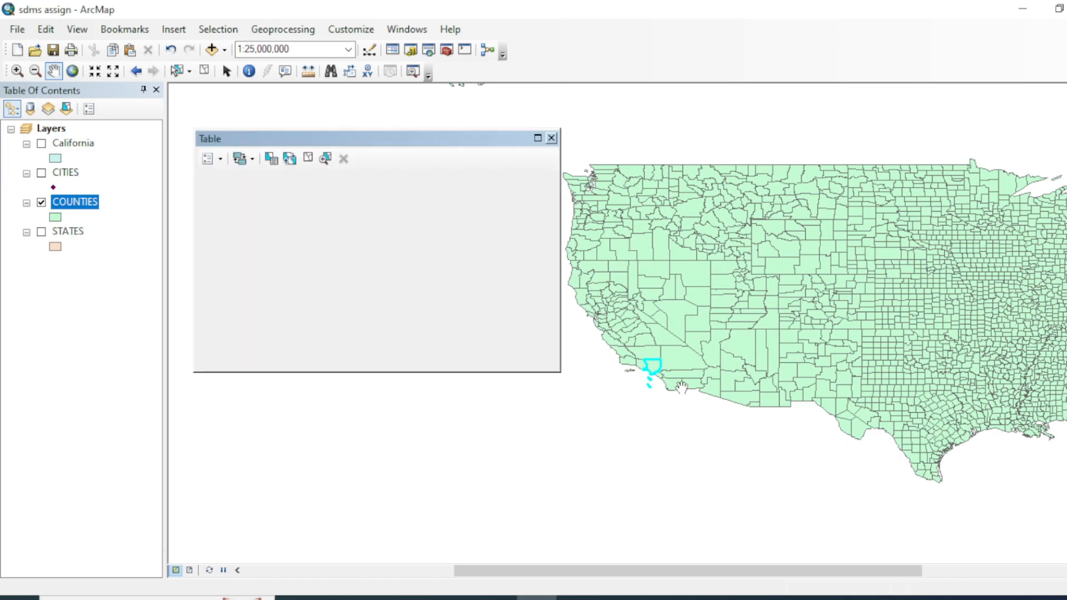
{"action": "left_click", "coordinate": [353, 340]}
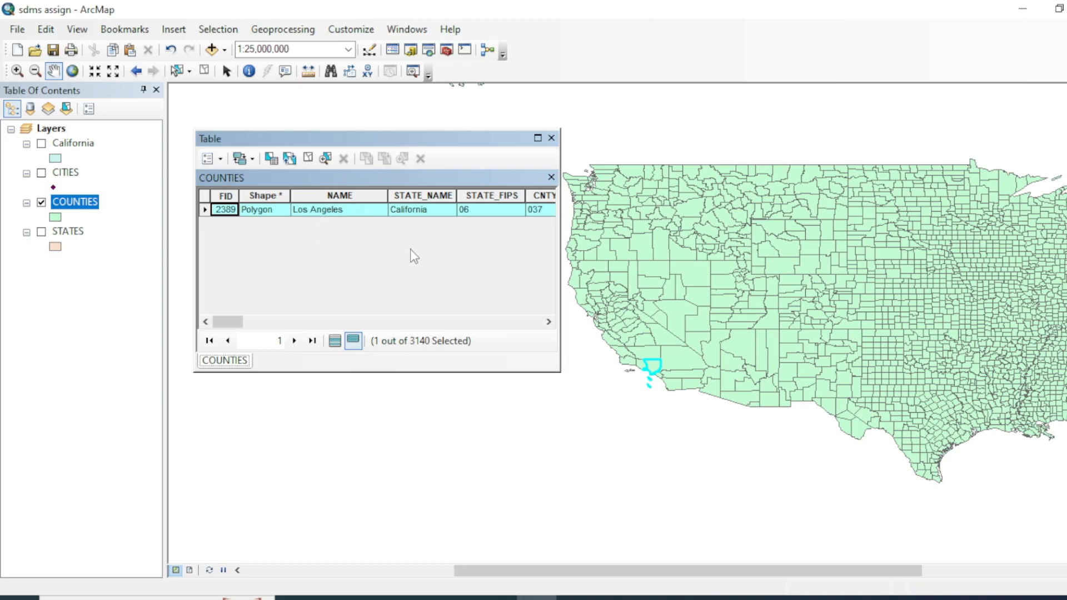
{"action": "left_click_drag", "start_coordinate": [231, 321], "coordinate": [278, 325]}
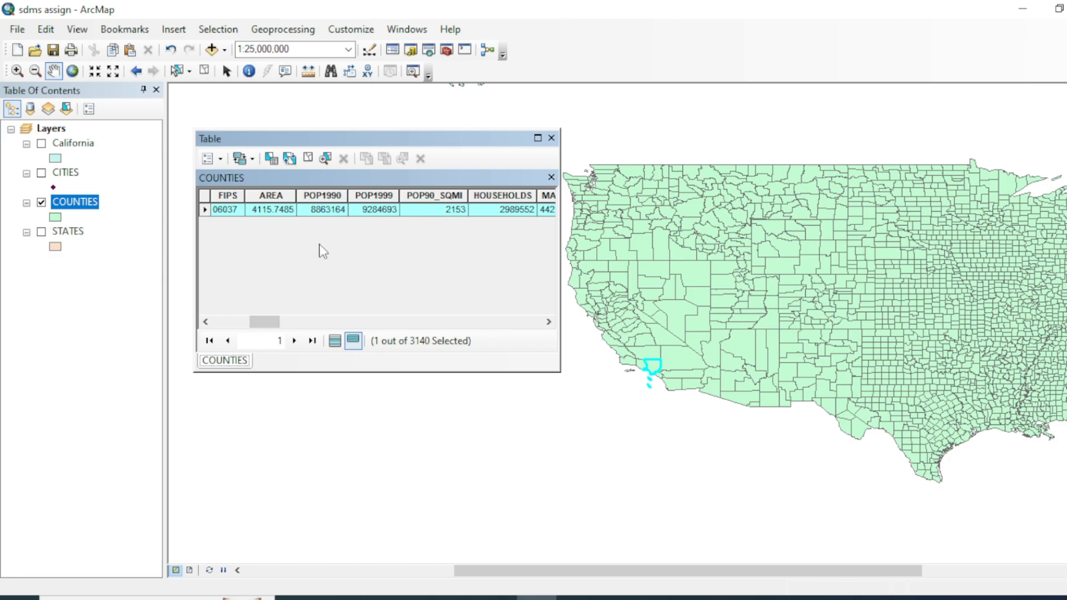
{"action": "left_click_drag", "start_coordinate": [271, 325], "coordinate": [228, 325]}
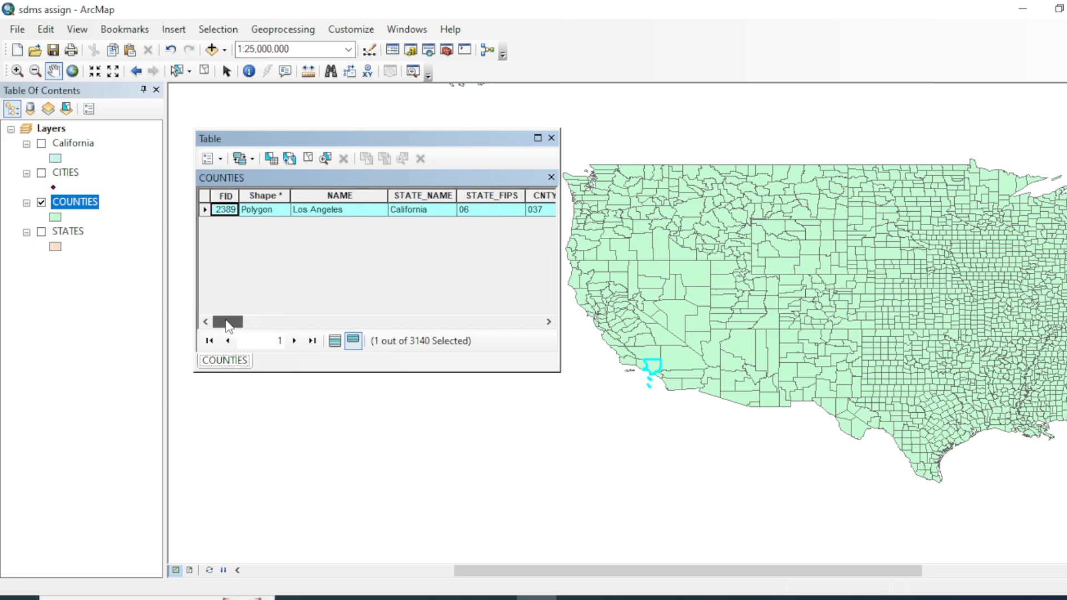
{"action": "left_click", "coordinate": [551, 138]}
Step: Create a new layer from the selected COUNTIES feature and rename it Los Angeles
{"action": "right_click", "coordinate": [72, 207]}
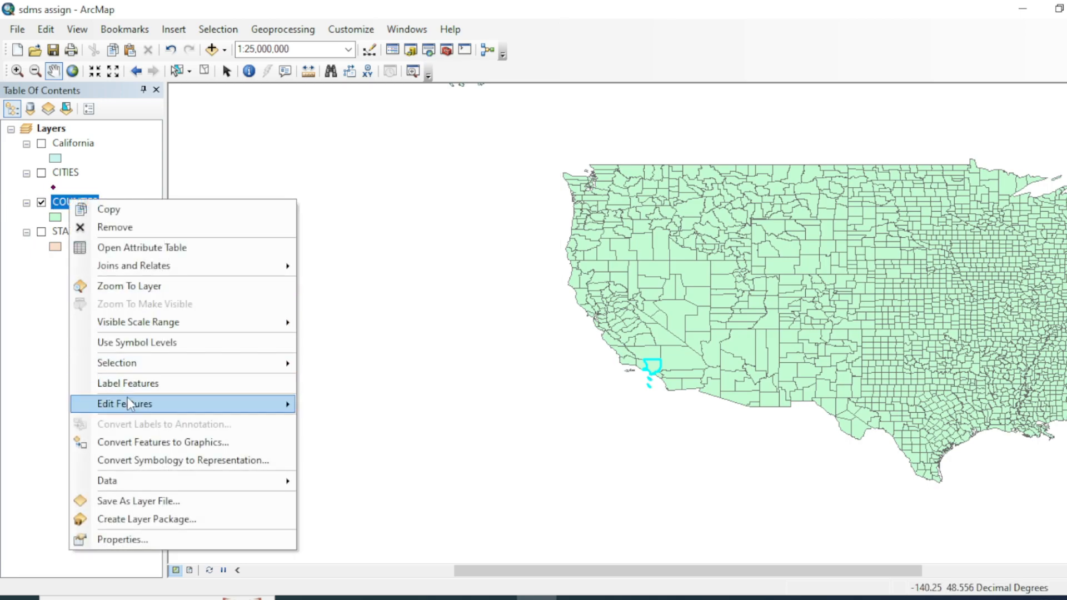
{"action": "mouse_move", "coordinate": [155, 364]}
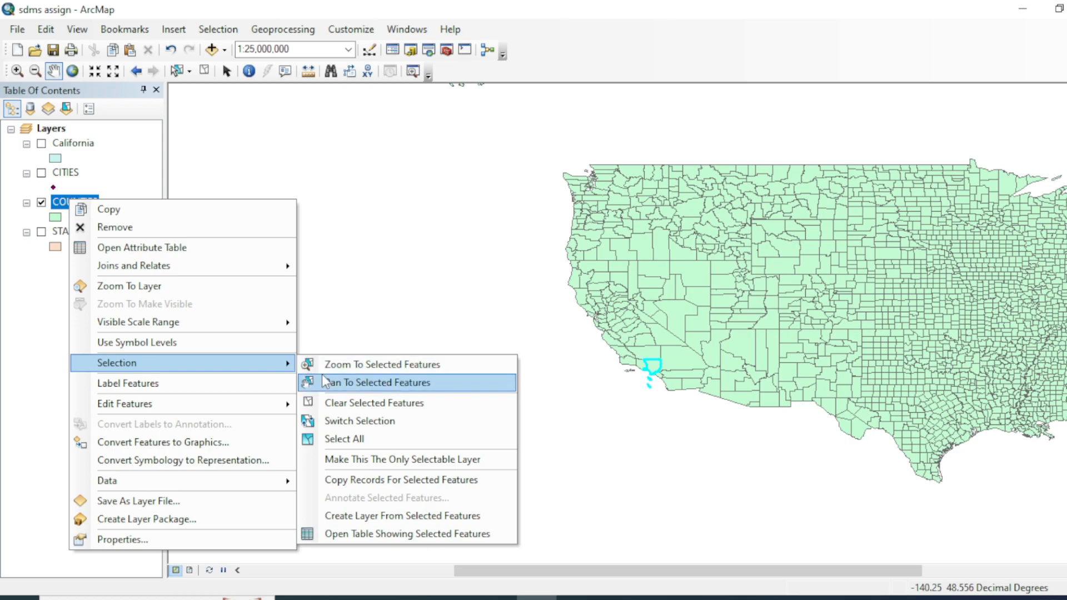
{"action": "left_click", "coordinate": [354, 513]}
{"action": "left_click", "coordinate": [91, 146]}
{"action": "left_click", "coordinate": [90, 145]}
{"action": "type", "text": "Lo"}
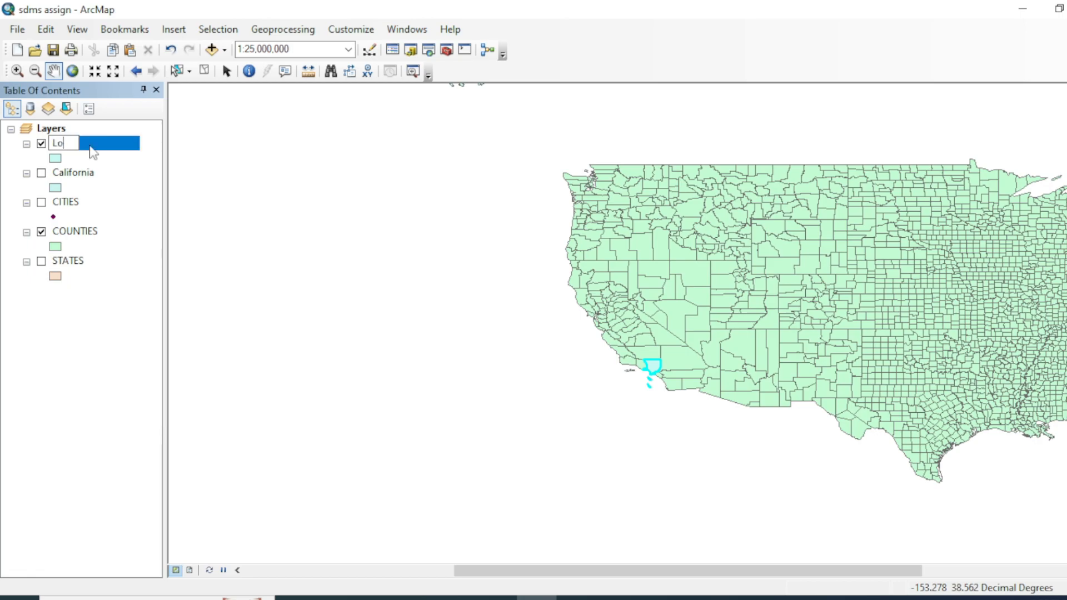
{"action": "type", "text": "s An"}
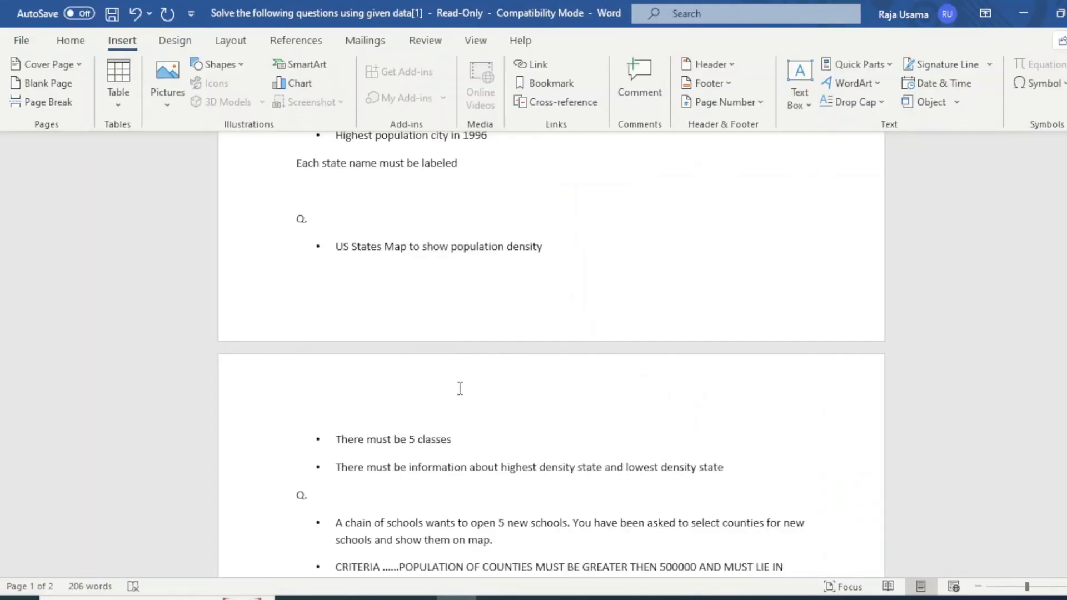
Step: Switch to Word and read the question on the US states population density map and its requirements for classes and highest and lowest density states
{"action": "scroll", "coordinate": [420, 307], "scroll_direction": "up", "scroll_amount": 2}
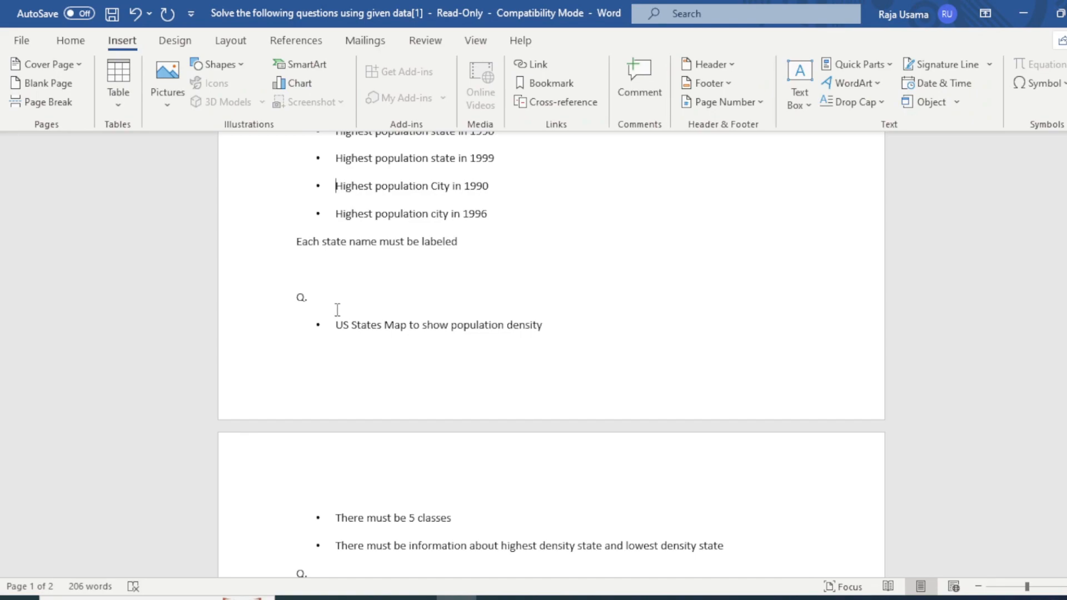
{"action": "scroll", "coordinate": [335, 325], "scroll_direction": "down", "scroll_amount": 1}
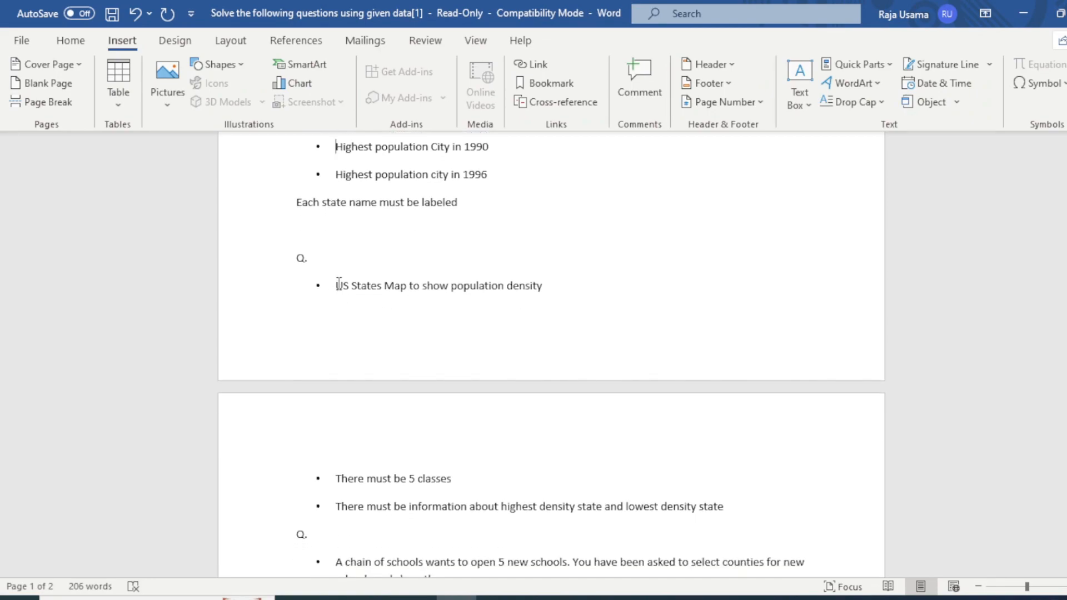
{"action": "left_click_drag", "start_coordinate": [335, 283], "coordinate": [542, 300]}
{"action": "left_click", "coordinate": [437, 332]}
{"action": "scroll", "coordinate": [387, 319], "scroll_direction": "down", "scroll_amount": 2}
{"action": "scroll", "coordinate": [378, 439], "scroll_direction": "down", "scroll_amount": 1}
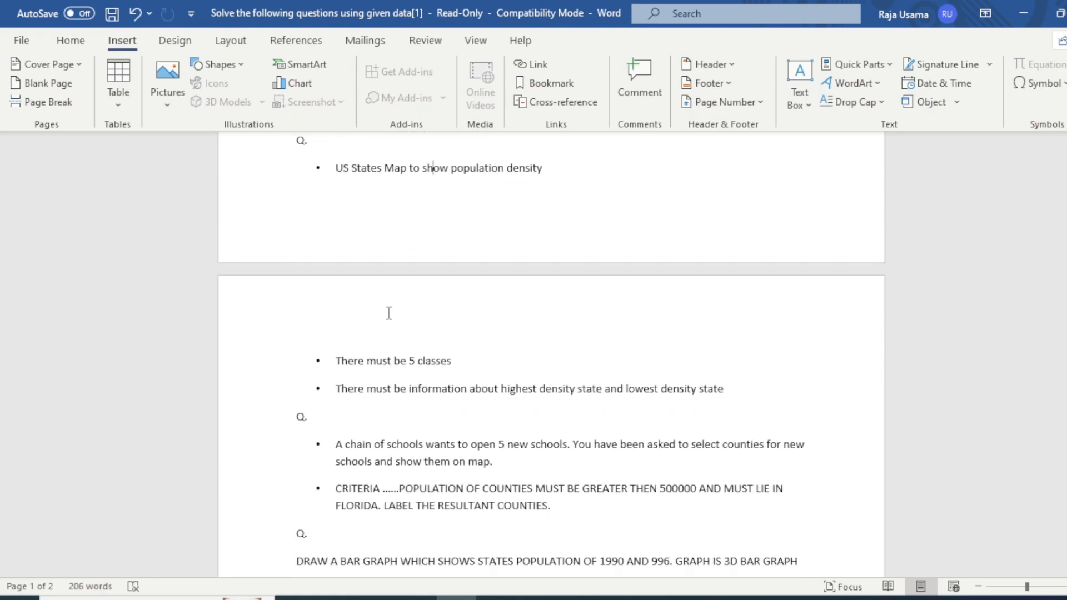
{"action": "scroll", "coordinate": [399, 368], "scroll_direction": "down", "scroll_amount": 1}
{"action": "scroll", "coordinate": [399, 368], "scroll_direction": "down", "scroll_amount": 1}
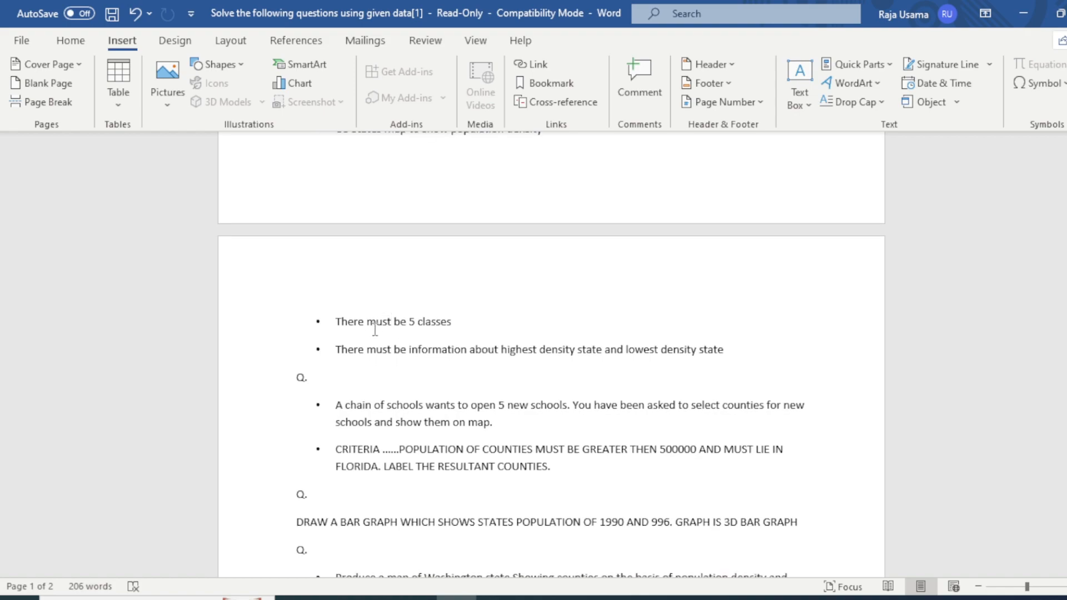
{"action": "scroll", "coordinate": [359, 292], "scroll_direction": "up", "scroll_amount": 2}
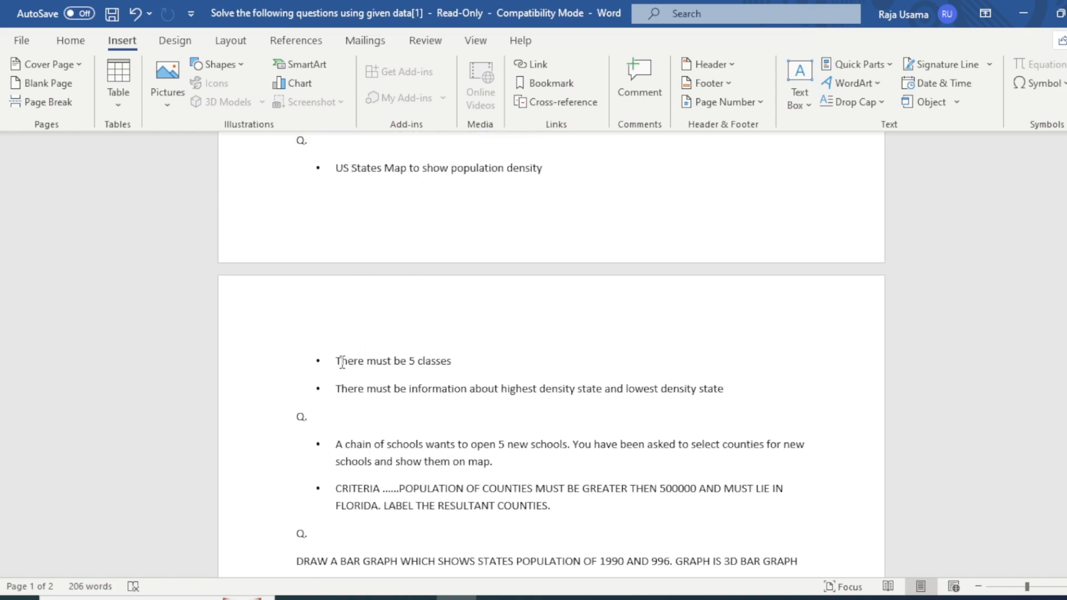
{"action": "left_click_drag", "start_coordinate": [336, 361], "coordinate": [452, 362]}
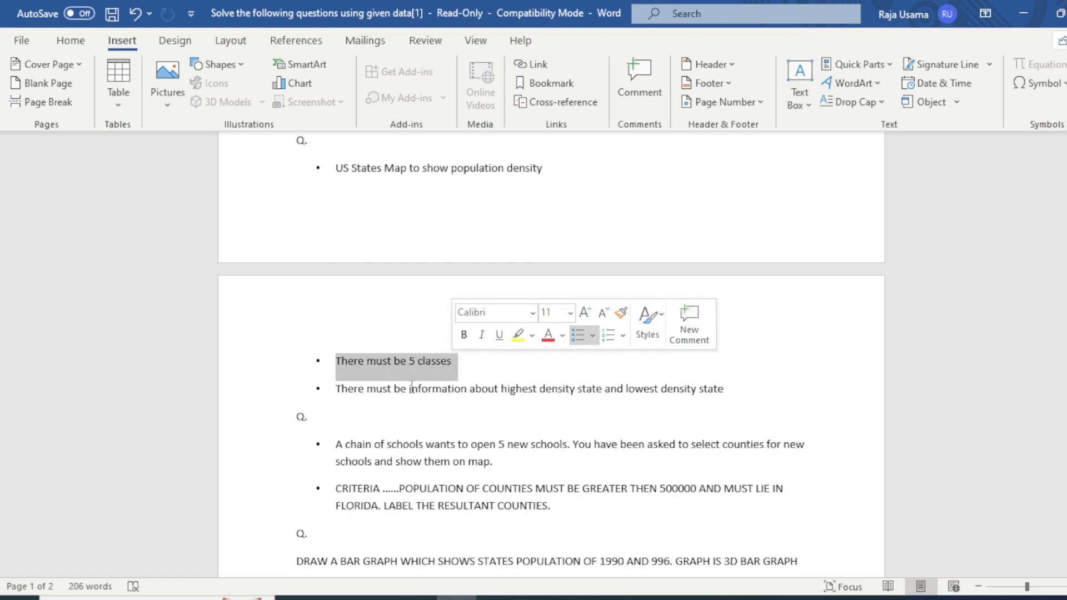
Step: Read the requirement for information about the highest and lowest density states in the assignment
{"action": "left_click", "coordinate": [348, 390]}
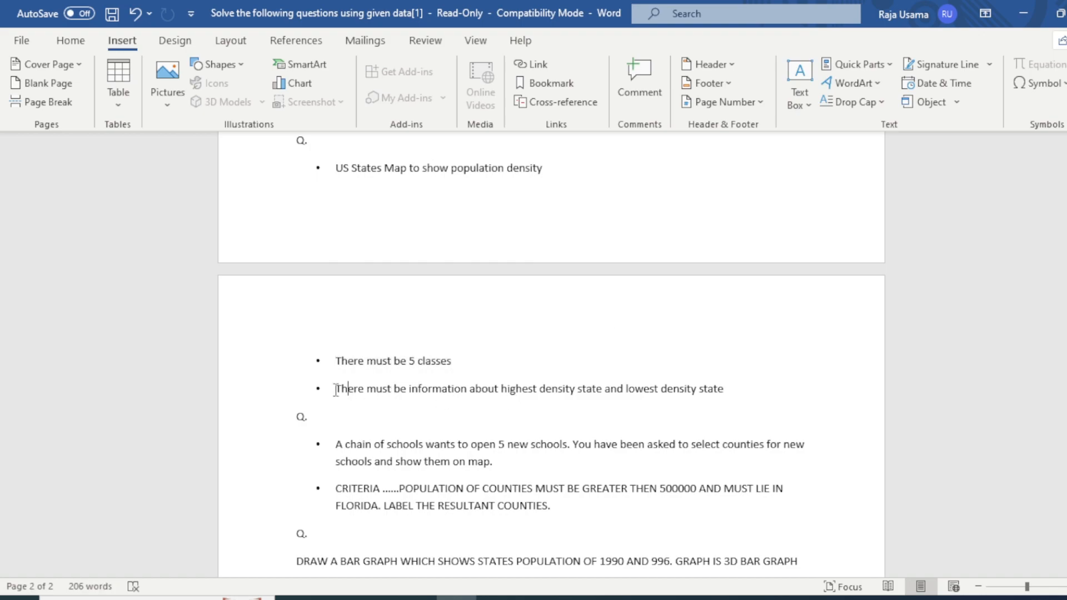
{"action": "left_click_drag", "start_coordinate": [334, 389], "coordinate": [374, 388]}
{"action": "left_click_drag", "start_coordinate": [471, 392], "coordinate": [734, 392]}
{"action": "left_click", "coordinate": [573, 408]}
{"action": "scroll", "coordinate": [336, 408], "scroll_direction": "down", "scroll_amount": 3}
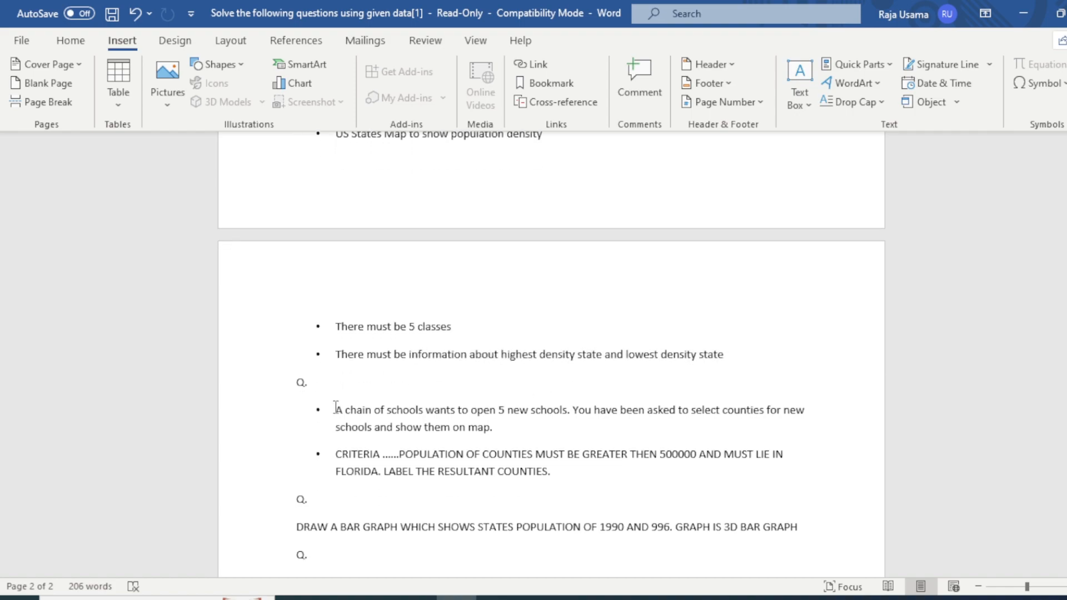
Step: Read the question on choosing counties for five new schools, including its population, Florida and labelling criteria
{"action": "left_click_drag", "start_coordinate": [333, 324], "coordinate": [602, 327]}
{"action": "left_click", "coordinate": [831, 351]}
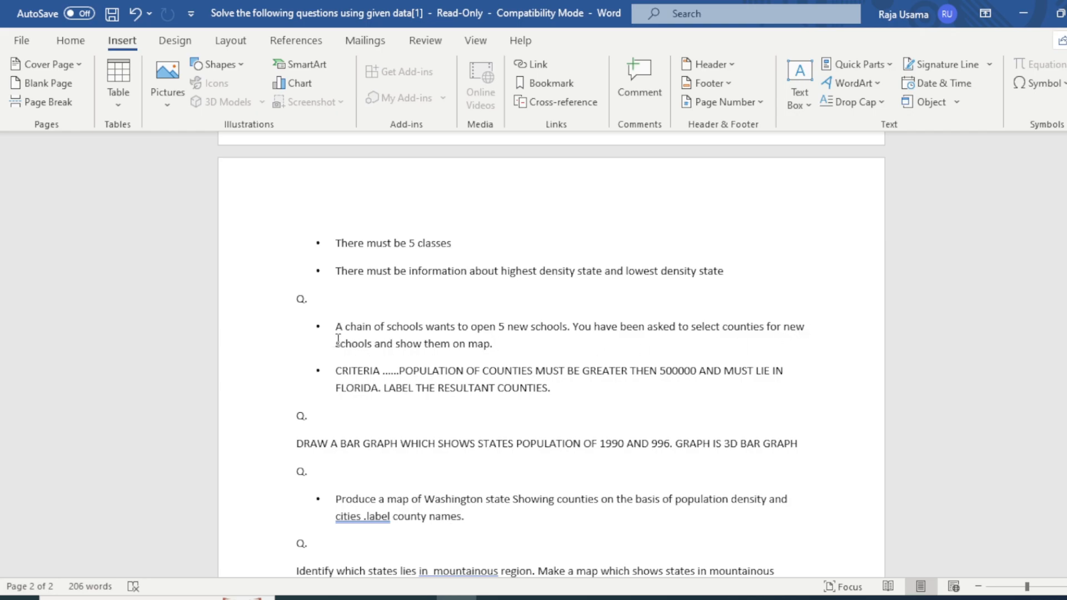
{"action": "left_click_drag", "start_coordinate": [340, 377], "coordinate": [370, 377]}
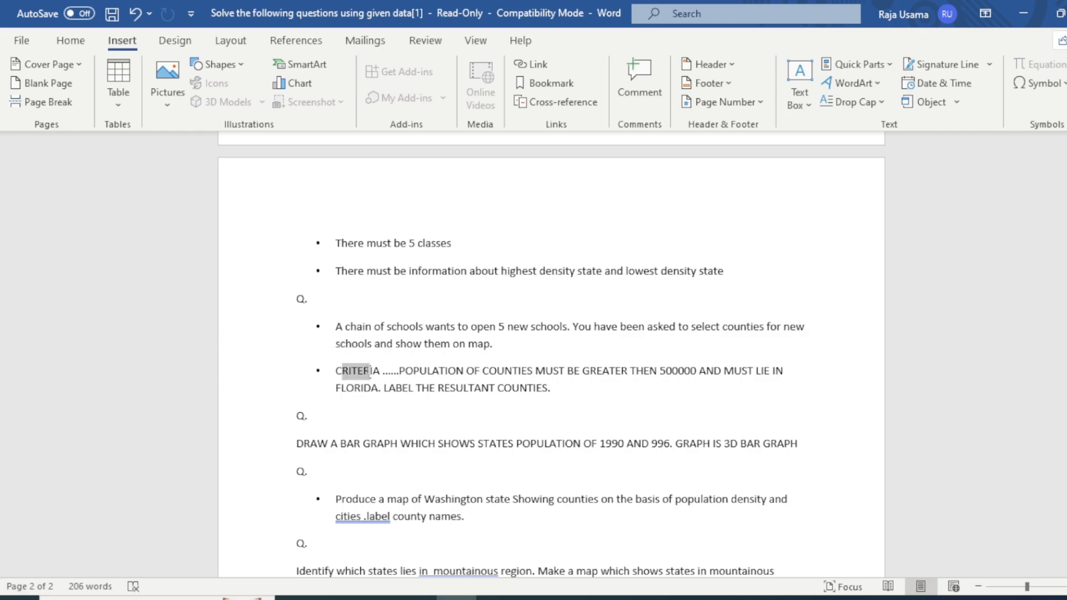
{"action": "left_click", "coordinate": [408, 372]}
{"action": "left_click_drag", "start_coordinate": [567, 371], "coordinate": [699, 372]}
{"action": "left_click", "coordinate": [674, 370]}
{"action": "left_click", "coordinate": [339, 390]}
{"action": "left_click", "coordinate": [550, 388], "text": "shift"}
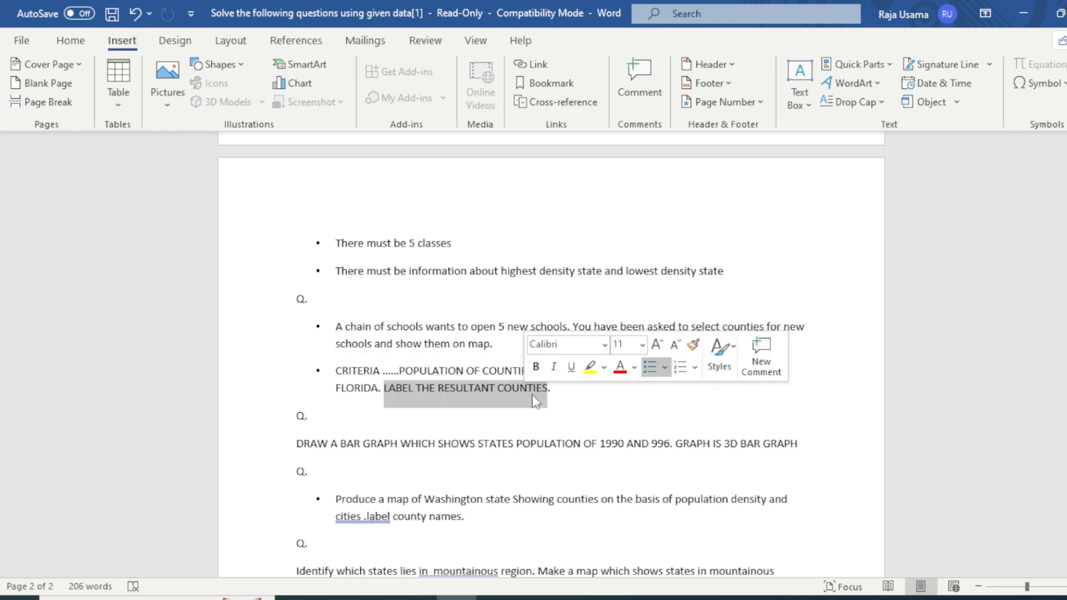
{"action": "left_click", "coordinate": [627, 389]}
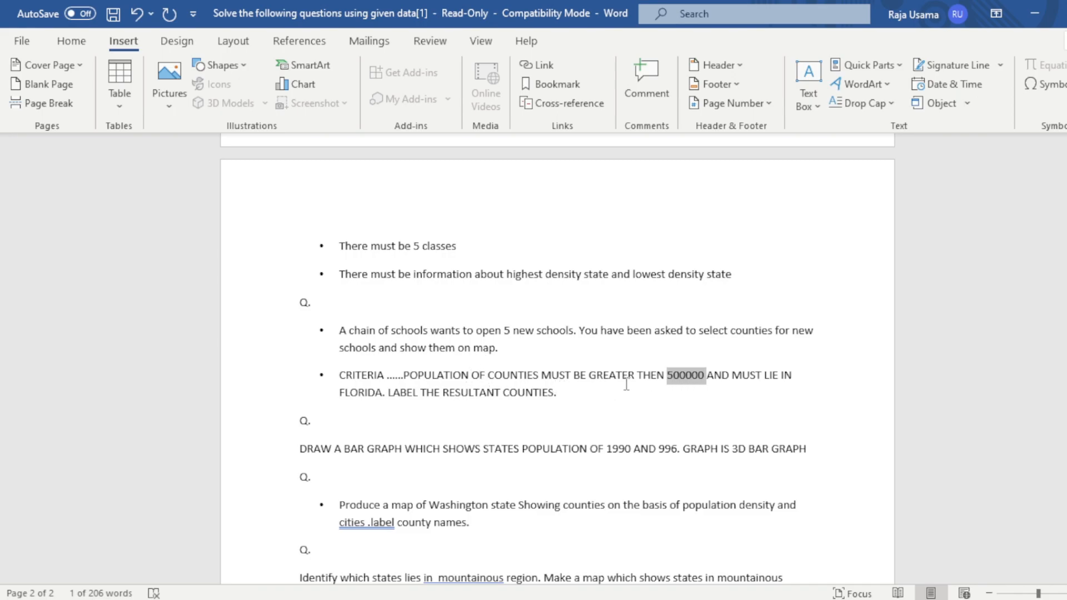
{"action": "left_click", "coordinate": [674, 383]}
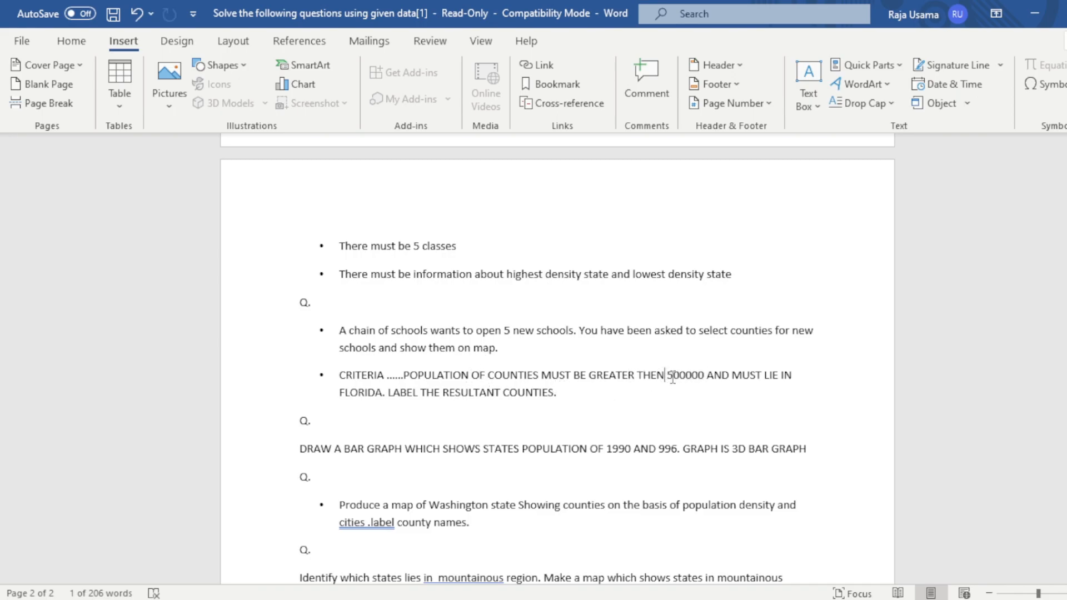
Step: Switch to ArcMap and enter the attribute selection expression "STATE_NAME" = 'Florida' for the COUNTIES layer
{"action": "left_click", "coordinate": [1034, 13]}
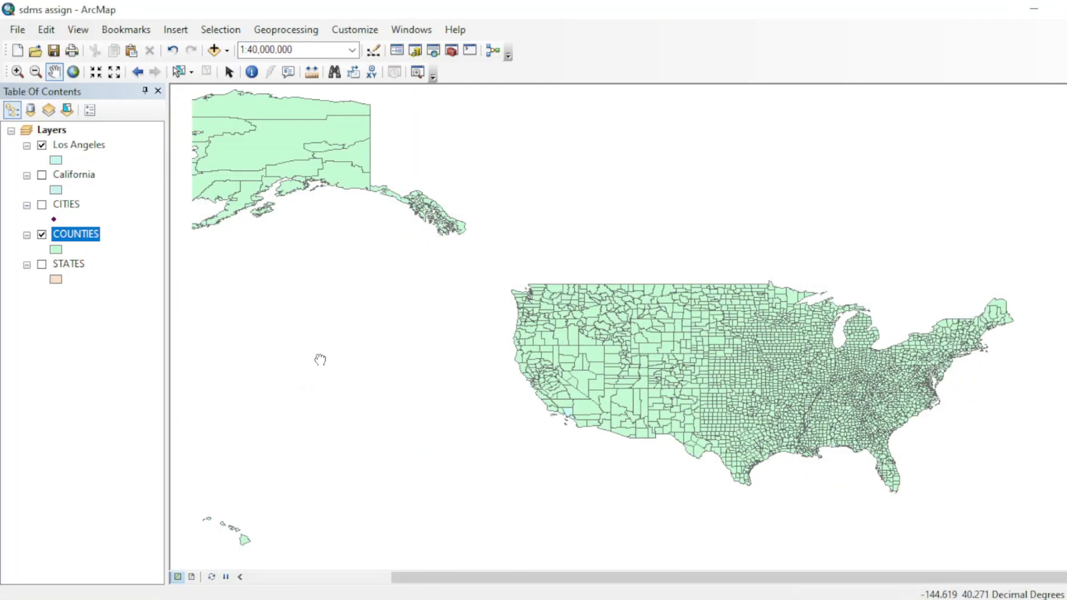
{"action": "scroll", "coordinate": [410, 305], "scroll_direction": "up", "scroll_amount": 1}
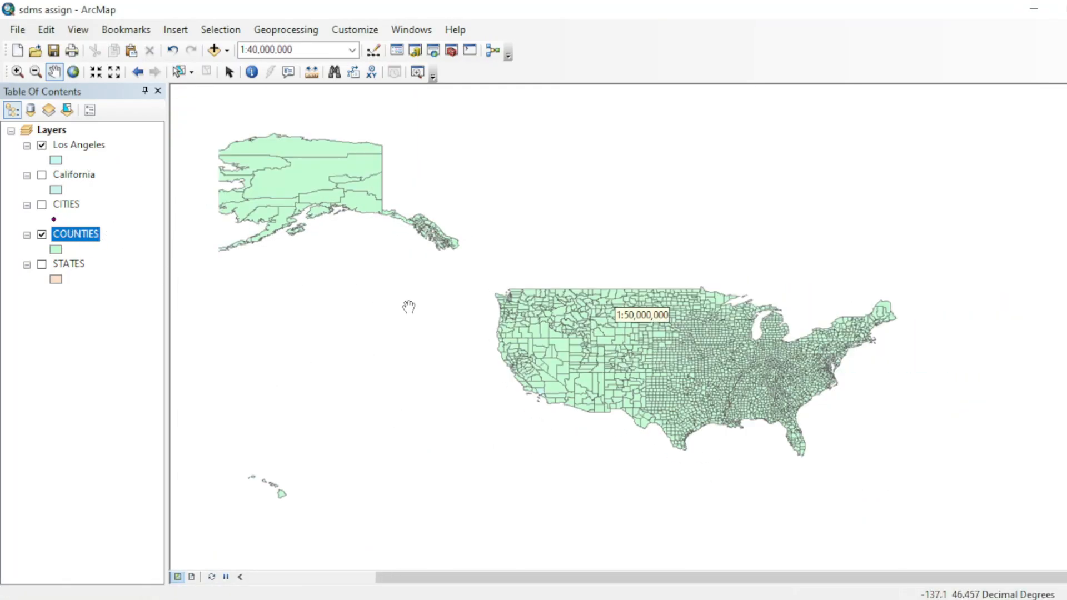
{"action": "left_click", "coordinate": [222, 31]}
{"action": "left_click", "coordinate": [278, 46]}
{"action": "left_click_drag", "start_coordinate": [287, 30], "coordinate": [304, 53]}
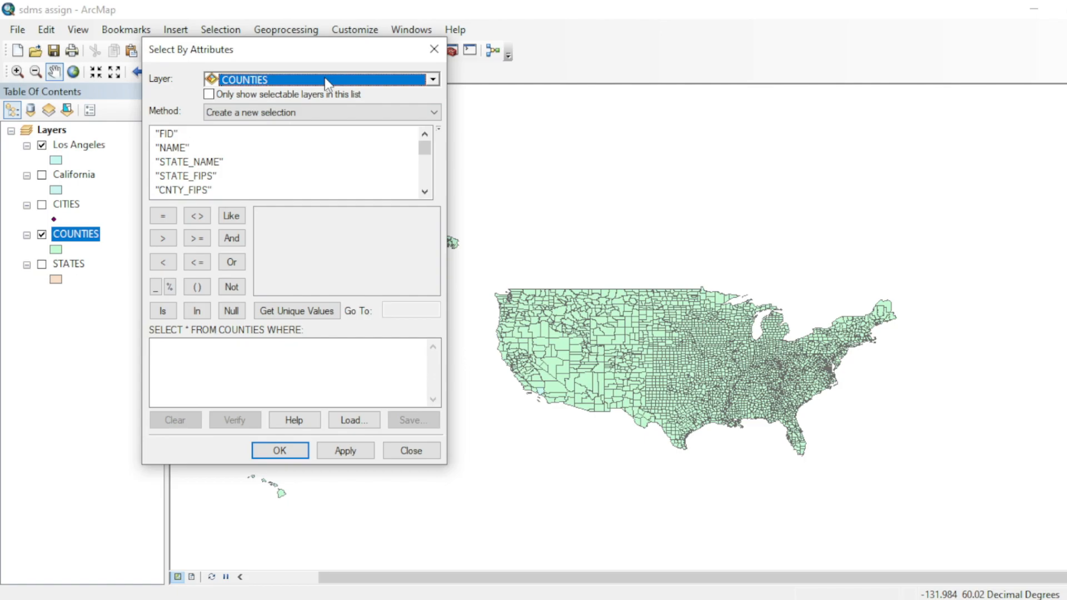
{"action": "scroll", "coordinate": [222, 164], "scroll_direction": "down", "scroll_amount": 1}
{"action": "scroll", "coordinate": [205, 164], "scroll_direction": "up", "scroll_amount": 1}
{"action": "left_click", "coordinate": [193, 164]}
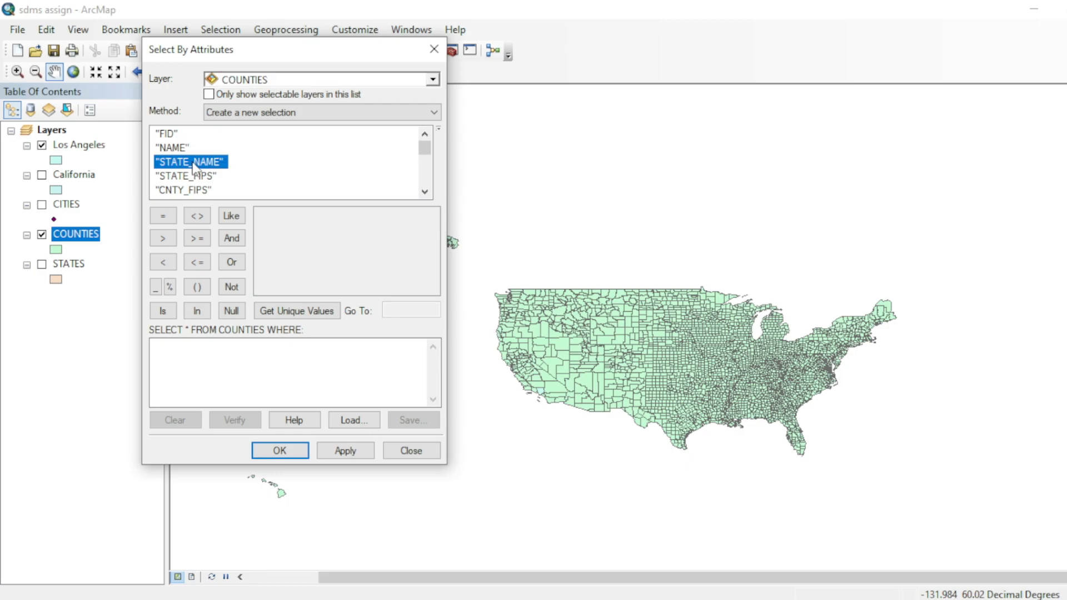
{"action": "double_click", "coordinate": [194, 165]}
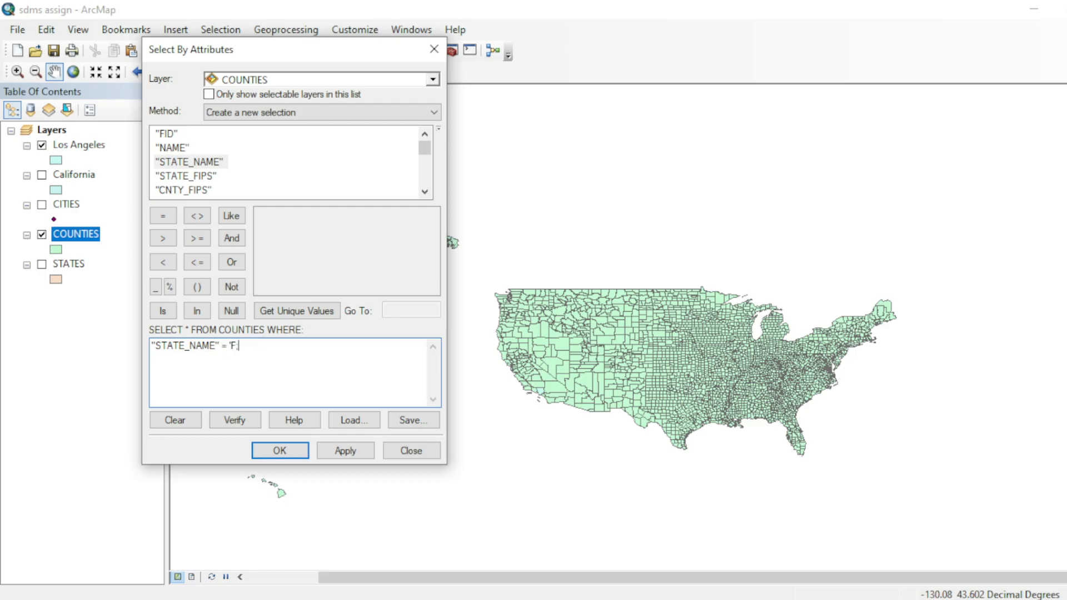
{"action": "type", "text": "da"}
Step: Verify the state expression and select the Florida counties with it
{"action": "left_click", "coordinate": [236, 420]}
{"action": "left_click", "coordinate": [630, 362]}
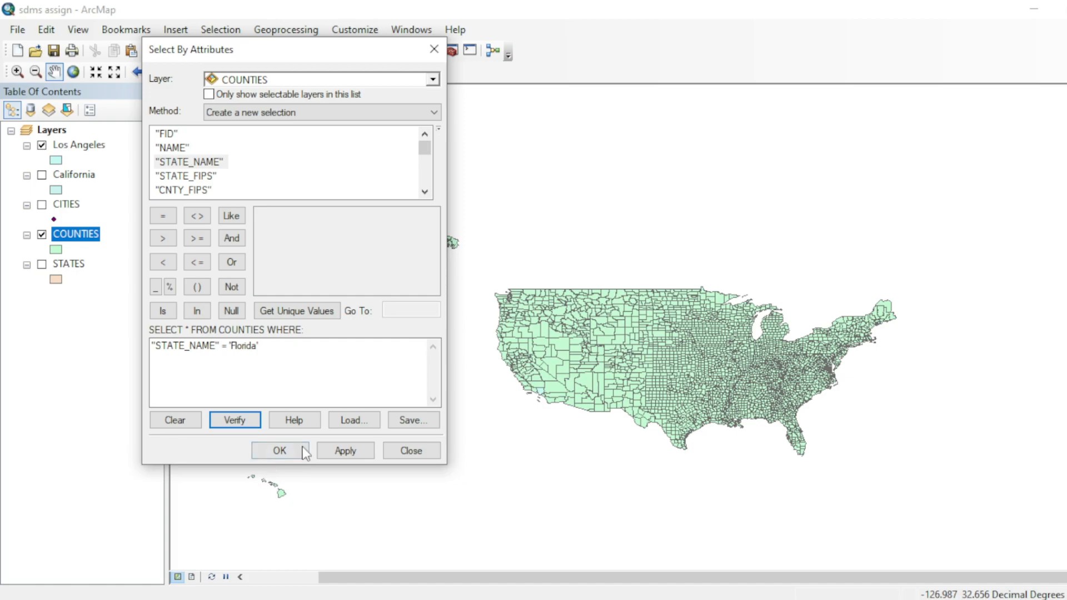
{"action": "left_click", "coordinate": [280, 450]}
{"action": "scroll", "coordinate": [826, 442], "scroll_direction": "up", "scroll_amount": 2}
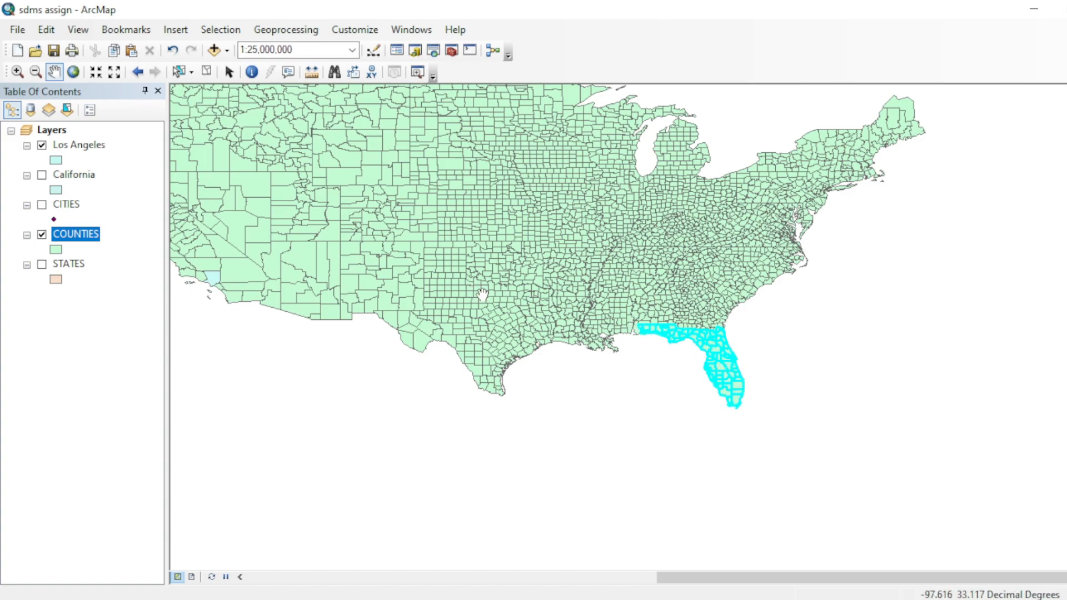
Step: Start another attribute selection on COUNTIES, check the population threshold in Word, and set the method to Select from current selection
{"action": "right_click", "coordinate": [83, 242]}
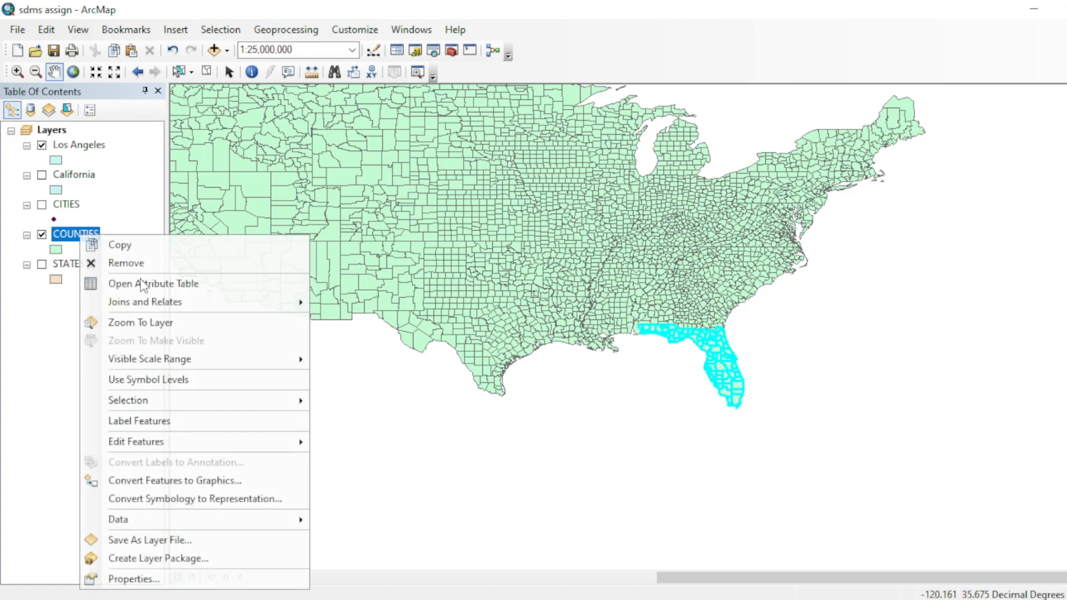
{"action": "left_click", "coordinate": [212, 30]}
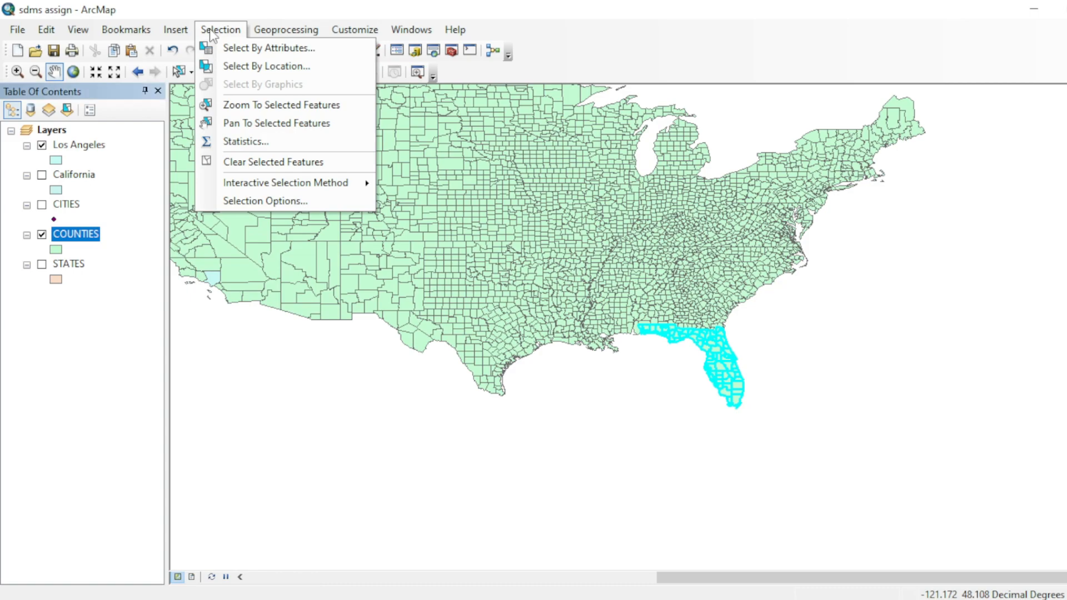
{"action": "left_click", "coordinate": [229, 47]}
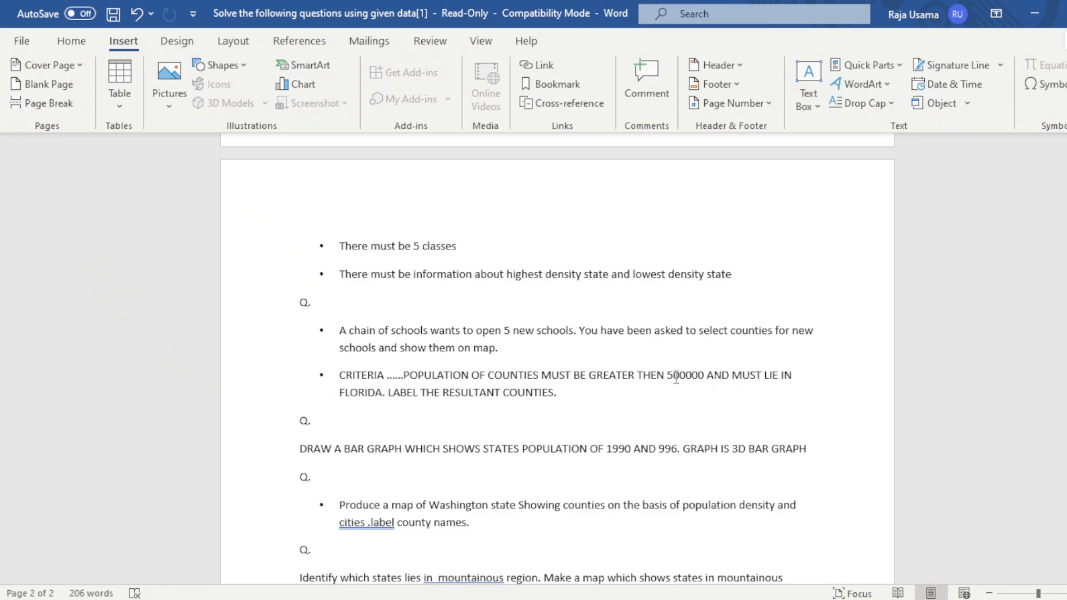
{"action": "double_click", "coordinate": [676, 377]}
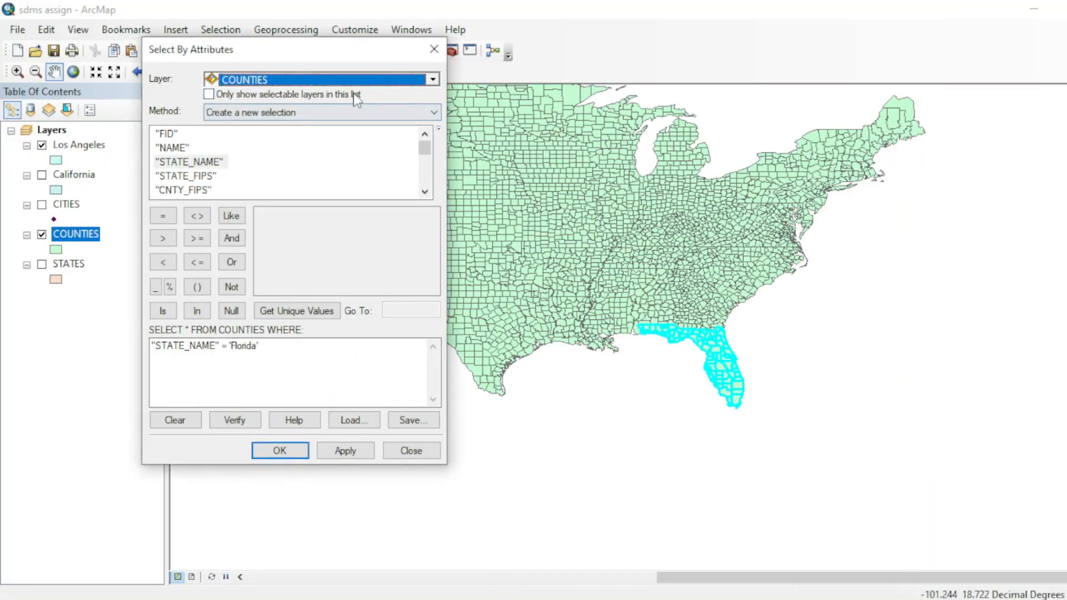
{"action": "left_click", "coordinate": [350, 114]}
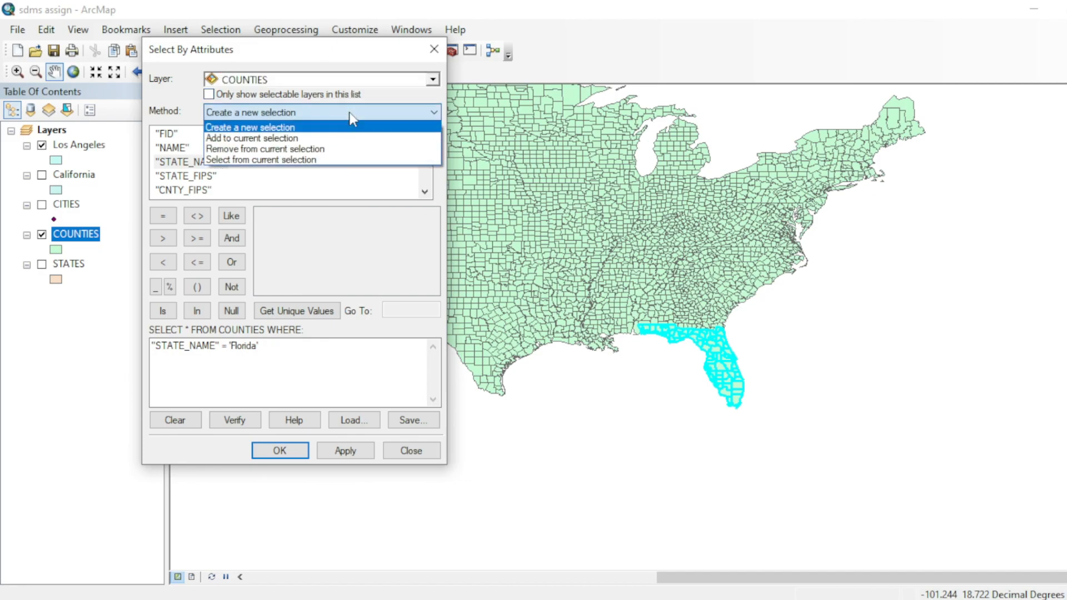
{"action": "left_click", "coordinate": [269, 160]}
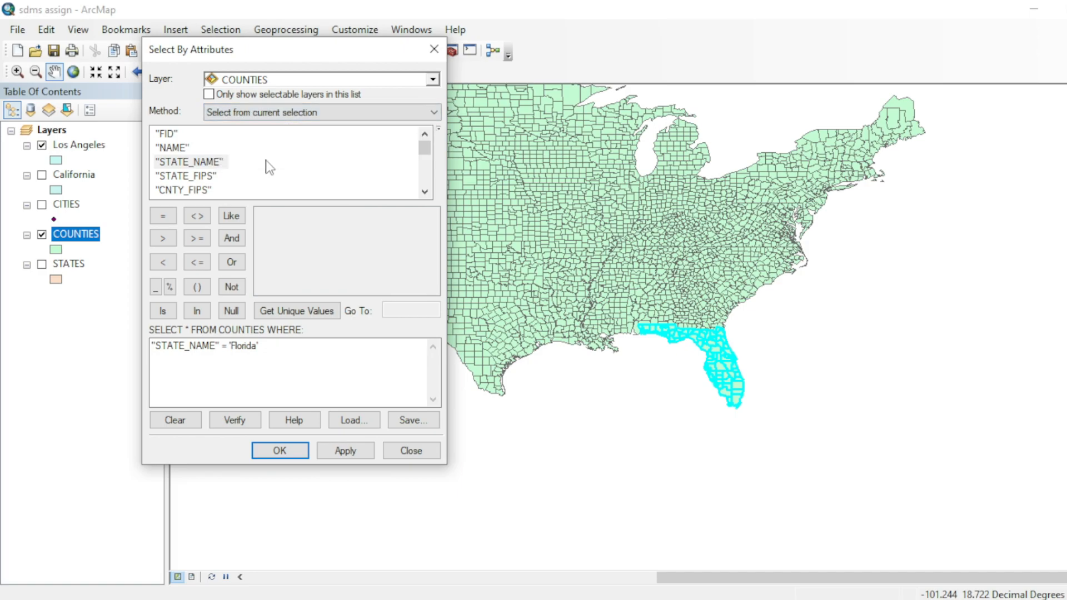
Step: Replace the selection expression with "POP1999" > 500000
{"action": "left_click_drag", "start_coordinate": [274, 349], "coordinate": [147, 356]}
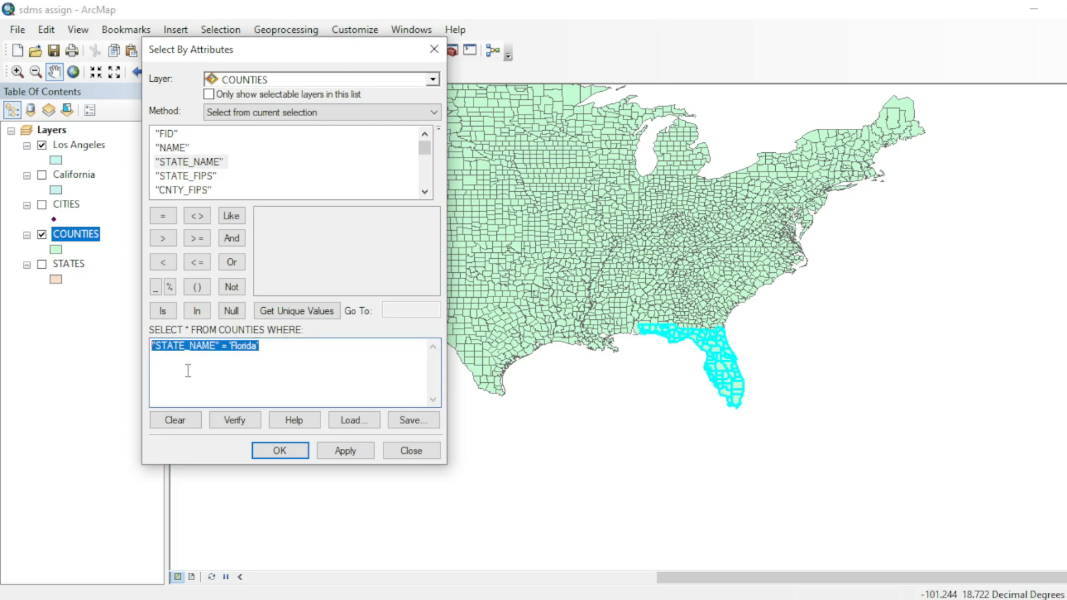
{"action": "key", "text": "Delete"}
{"action": "scroll", "coordinate": [233, 161], "scroll_direction": "down", "scroll_amount": 2}
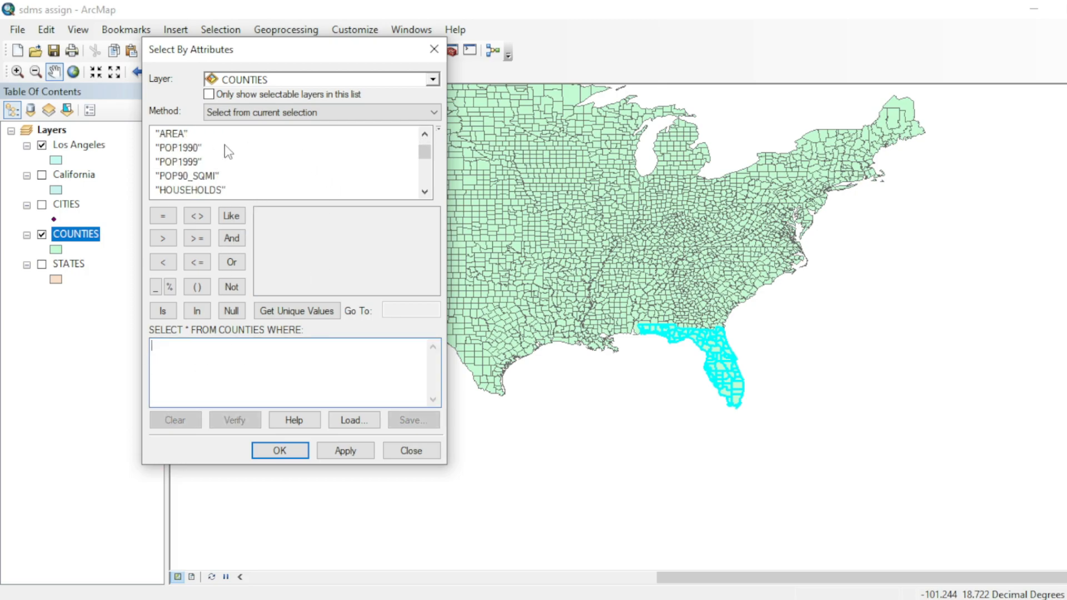
{"action": "double_click", "coordinate": [178, 161]}
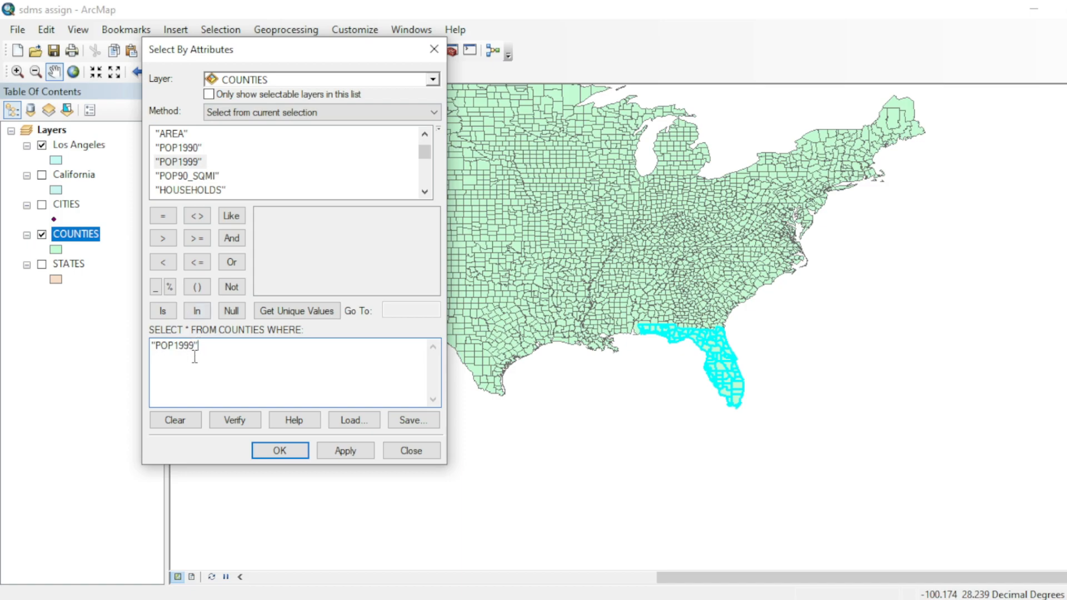
{"action": "left_click", "coordinate": [167, 239]}
{"action": "type", "text": "500000"}
Step: Verify the population expression and apply it to narrow the selection of Florida counties
{"action": "left_click", "coordinate": [234, 420]}
{"action": "left_click", "coordinate": [648, 359]}
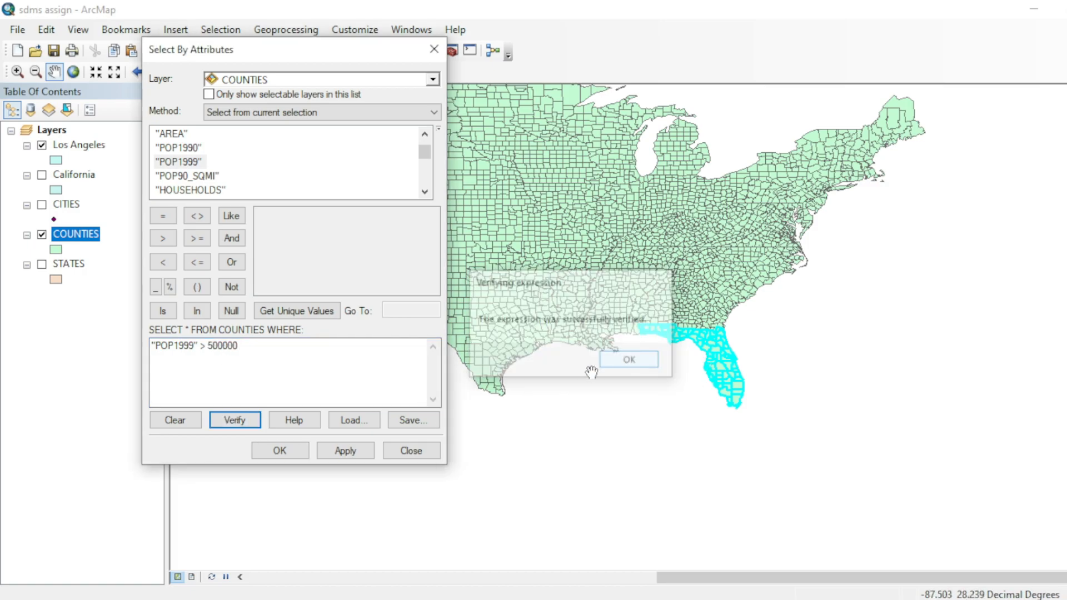
{"action": "left_click", "coordinate": [291, 448]}
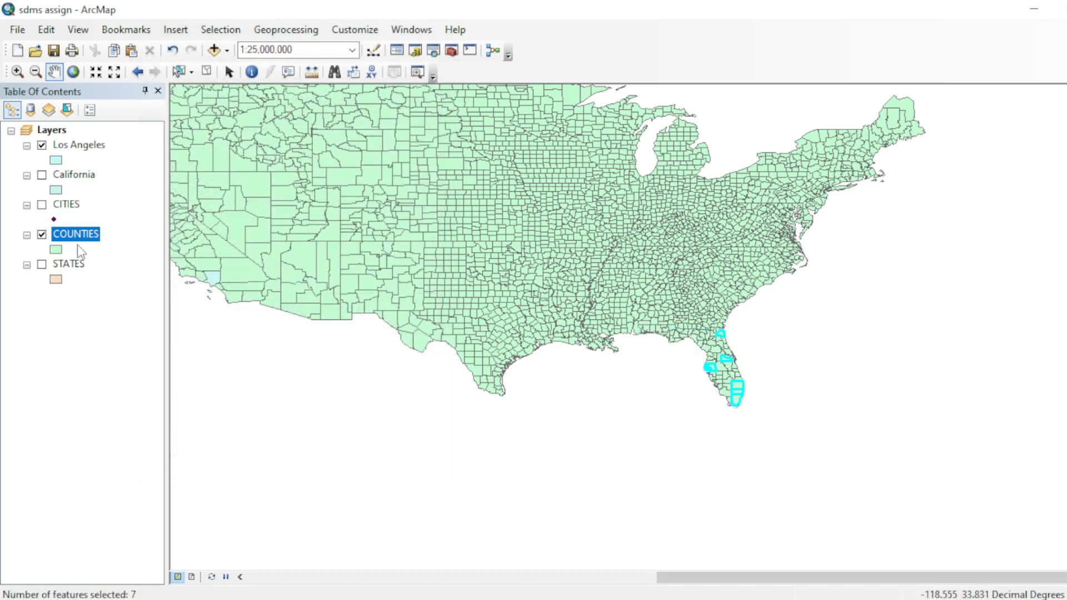
Step: Check the selected counties' names and POP1999 values by showing only the selected records in the COUNTIES attribute table
{"action": "left_click", "coordinate": [83, 217]}
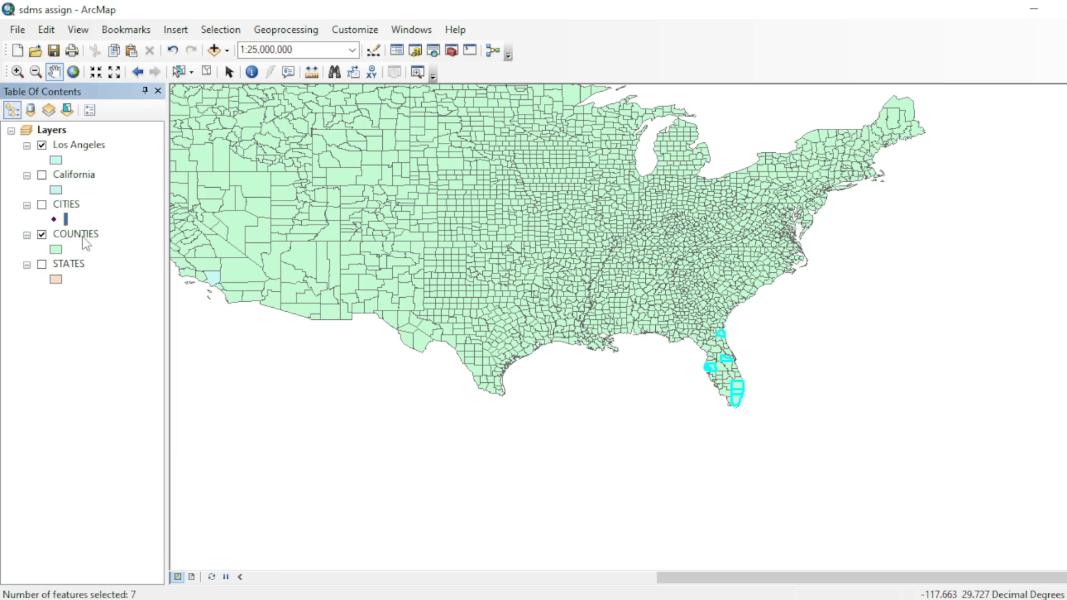
{"action": "right_click", "coordinate": [84, 242]}
{"action": "left_click", "coordinate": [157, 283]}
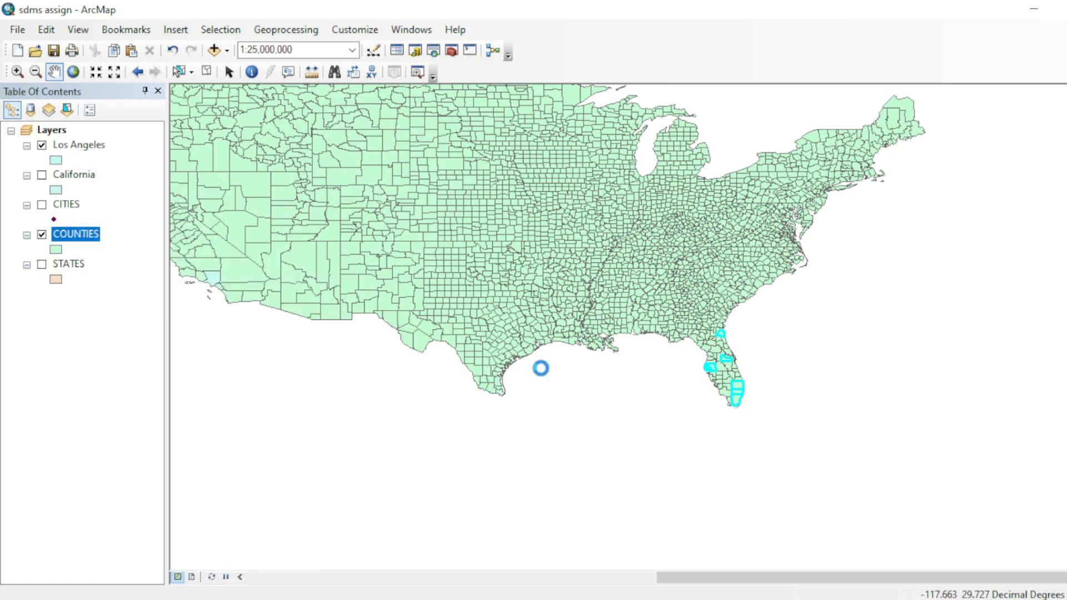
{"action": "left_click", "coordinate": [355, 343]}
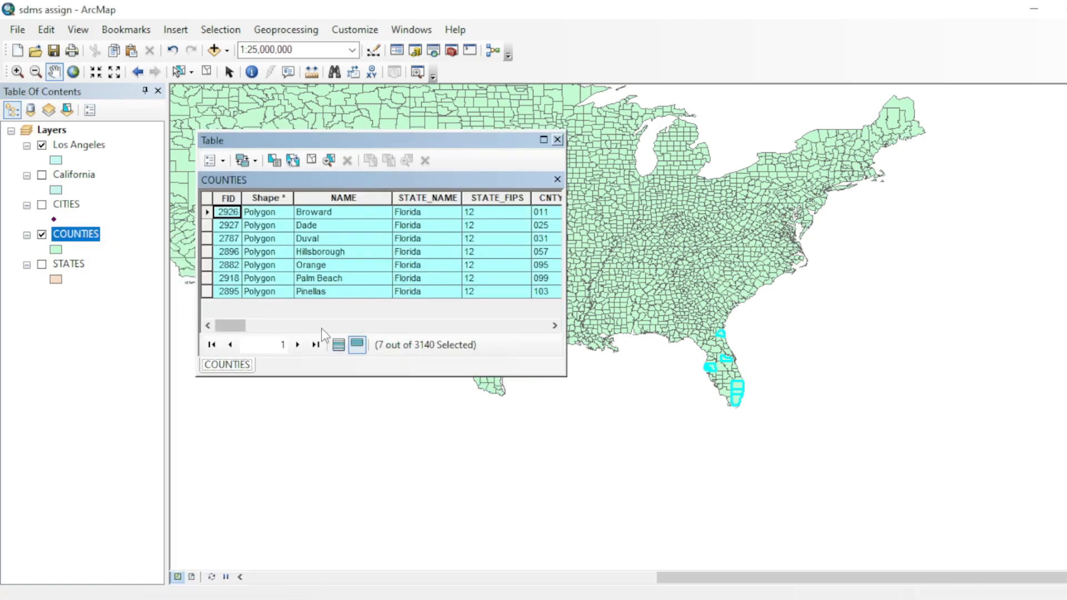
{"action": "left_click_drag", "start_coordinate": [251, 326], "coordinate": [285, 323]}
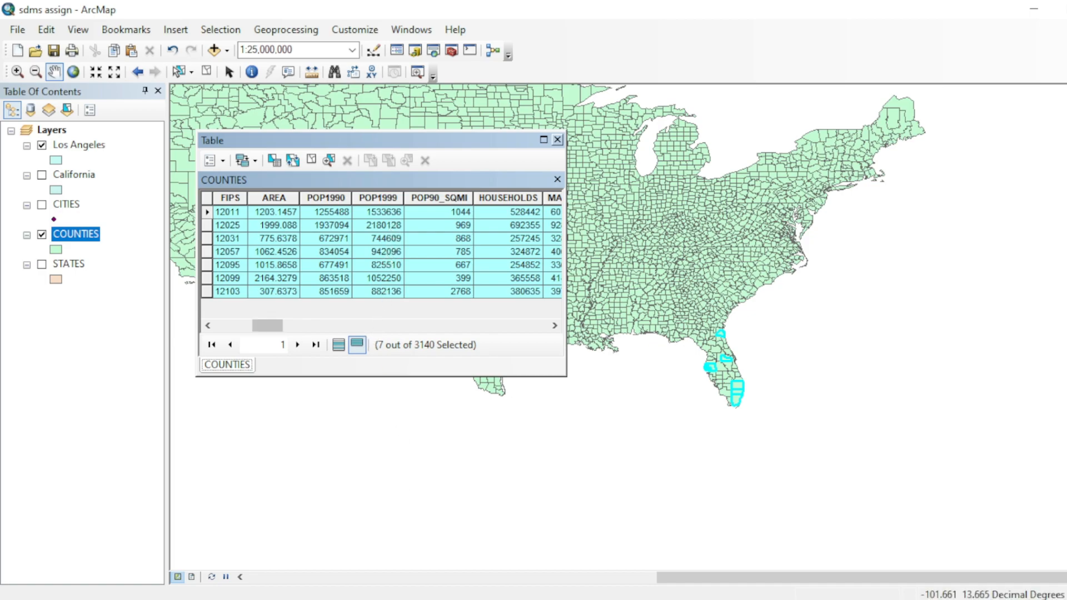
Step: Switch to Word and read the question about drawing a 3D bar graph of the states' population
{"action": "key", "text": "alt+Tab"}
{"action": "scroll", "coordinate": [444, 351], "scroll_direction": "down", "scroll_amount": 1}
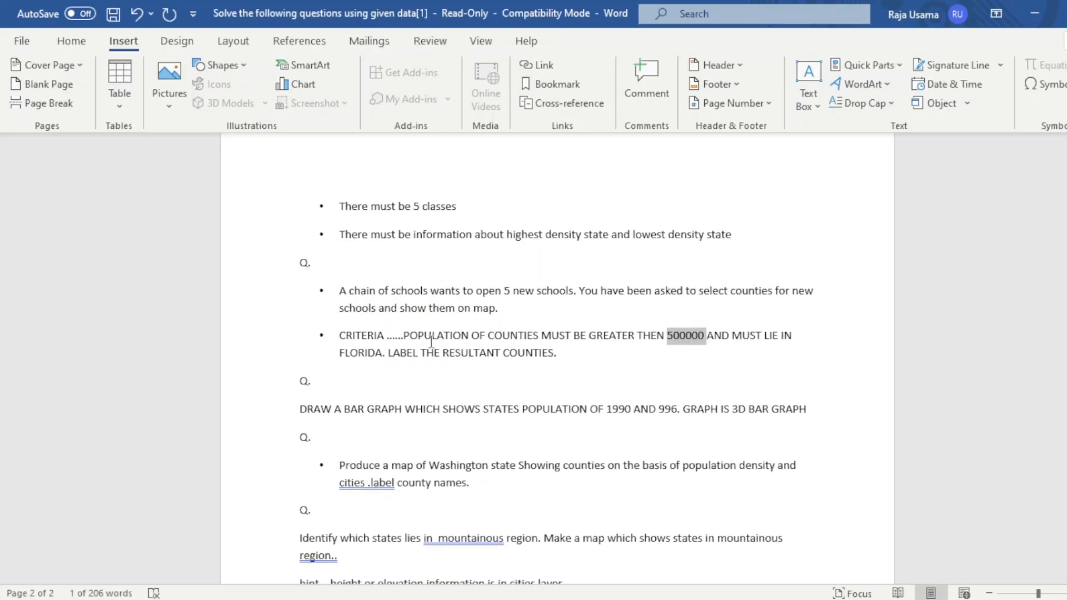
{"action": "scroll", "coordinate": [329, 279], "scroll_direction": "down", "scroll_amount": 2}
{"action": "left_click_drag", "start_coordinate": [299, 329], "coordinate": [779, 333]}
{"action": "left_click", "coordinate": [533, 353]}
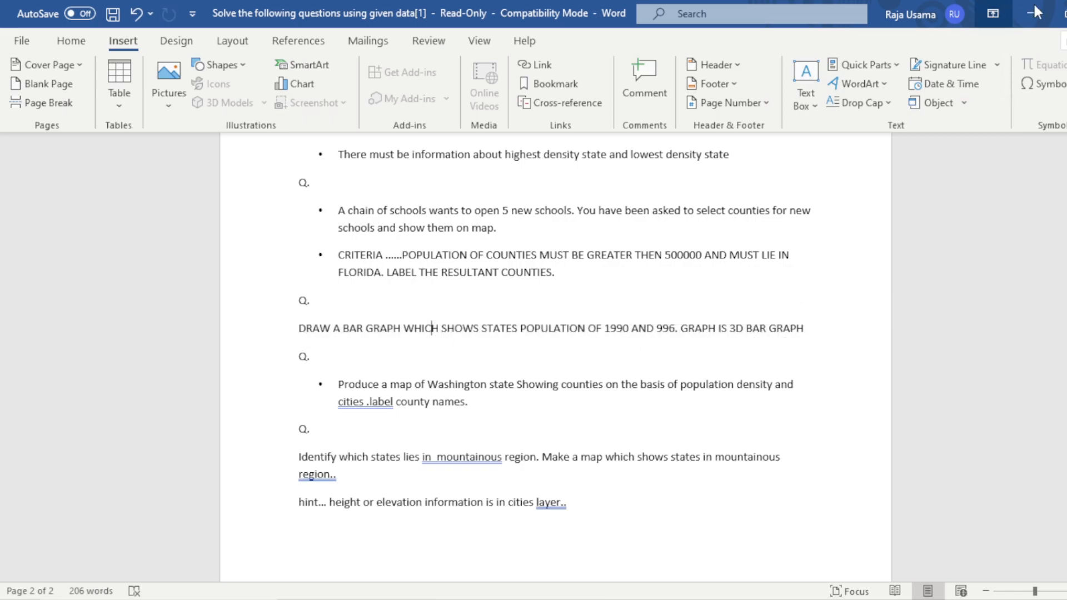
Step: Switch to ArcMap and open the attribute table of the STATES layer
{"action": "left_click", "coordinate": [1030, 12]}
{"action": "scroll", "coordinate": [664, 370], "scroll_direction": "down", "scroll_amount": 2}
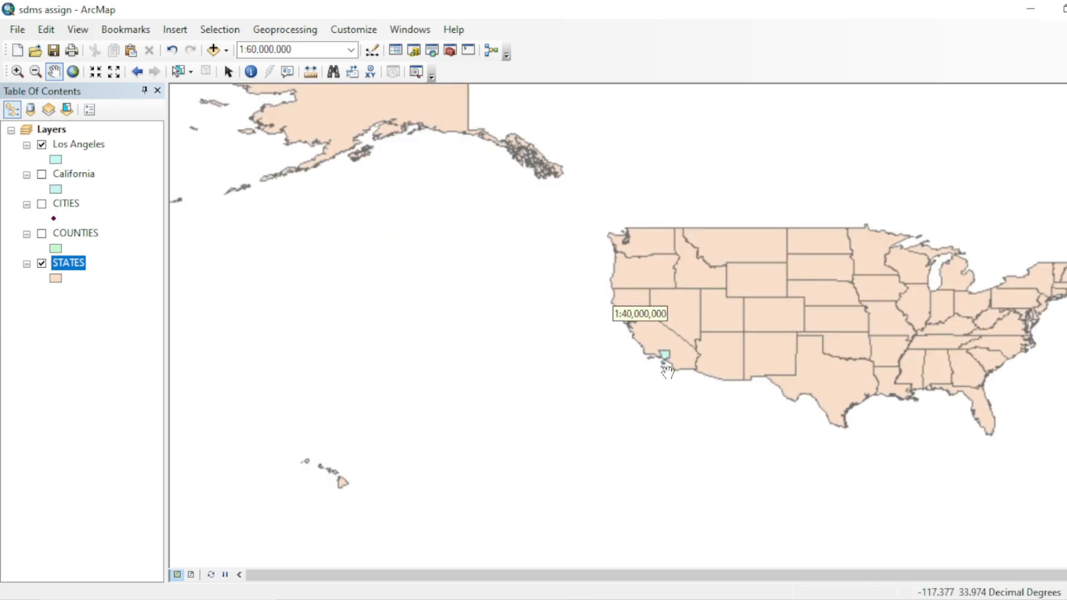
{"action": "scroll", "coordinate": [640, 379], "scroll_direction": "up", "scroll_amount": 3}
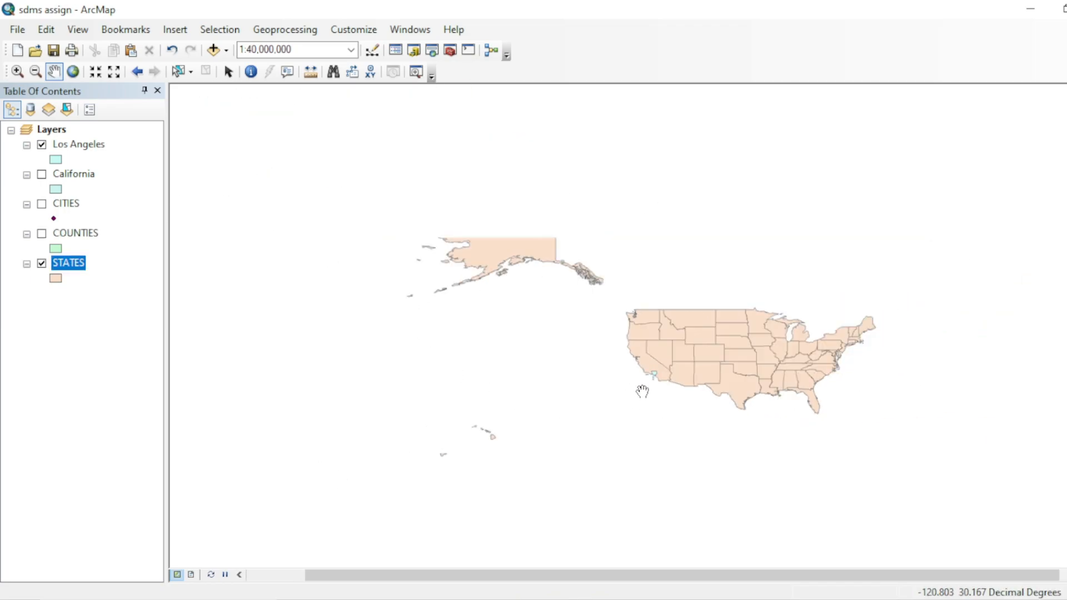
{"action": "scroll", "coordinate": [581, 359], "scroll_direction": "down", "scroll_amount": 2}
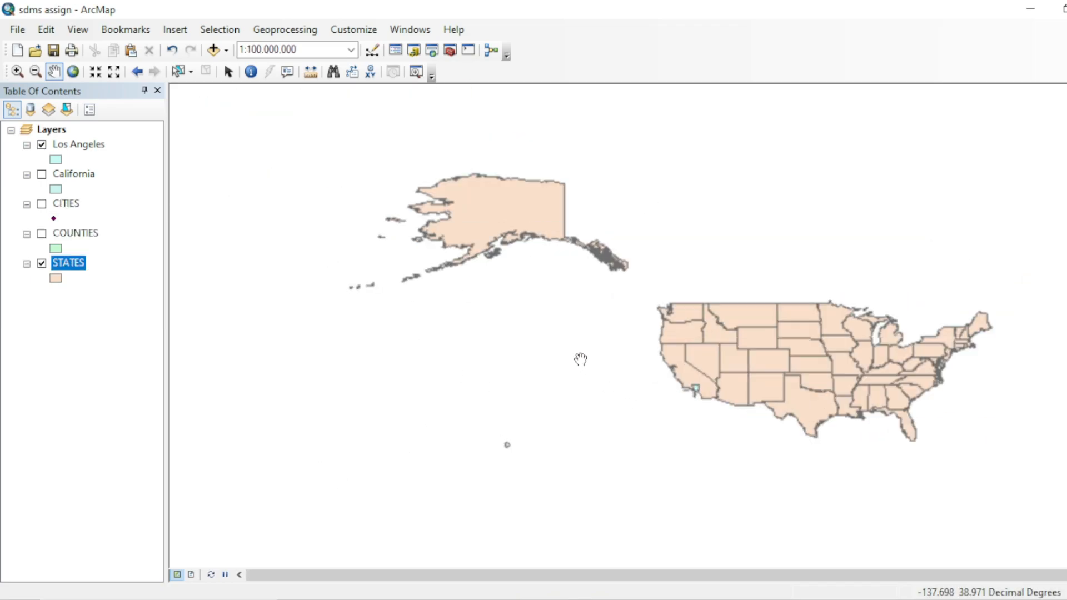
{"action": "right_click", "coordinate": [72, 265]}
{"action": "left_click", "coordinate": [145, 291]}
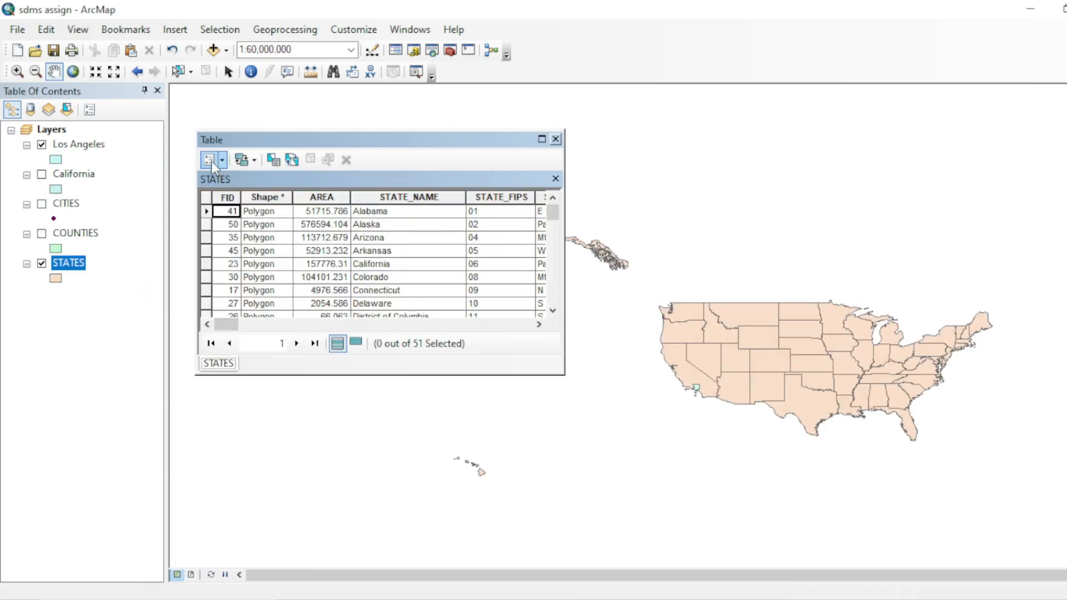
Step: Create a vertical bar graph from the STATES attribute table with POP1999 as the value field
{"action": "left_click", "coordinate": [211, 161]}
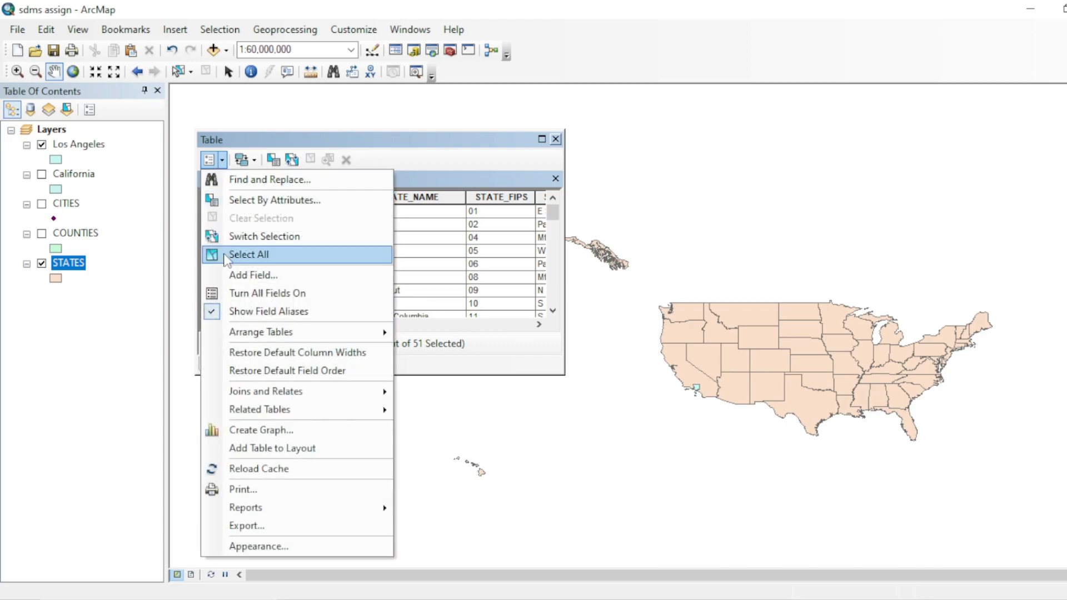
{"action": "left_click", "coordinate": [263, 432]}
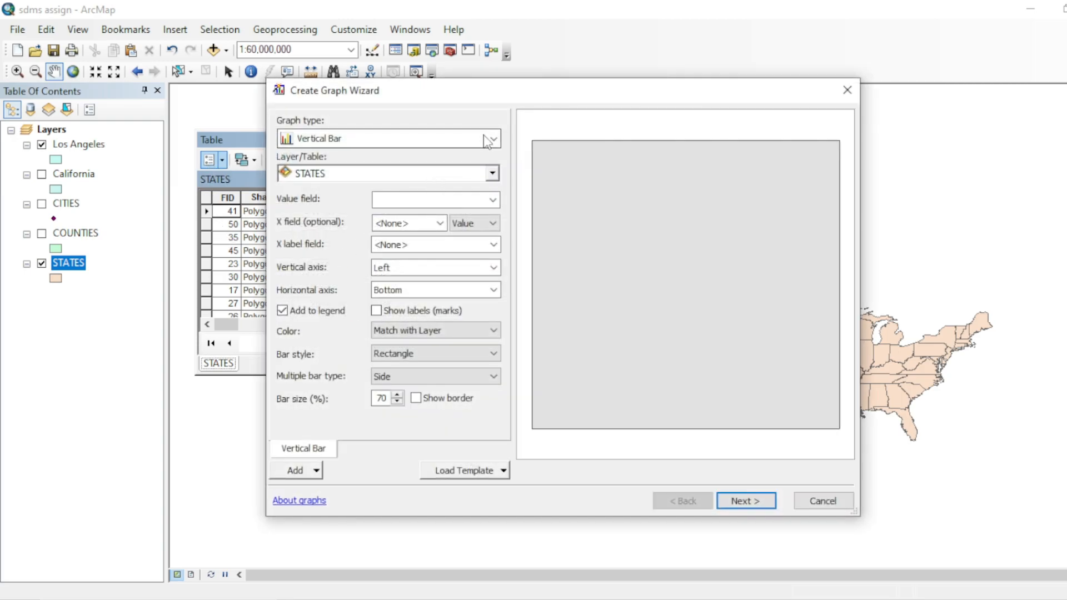
{"action": "left_click", "coordinate": [488, 140]}
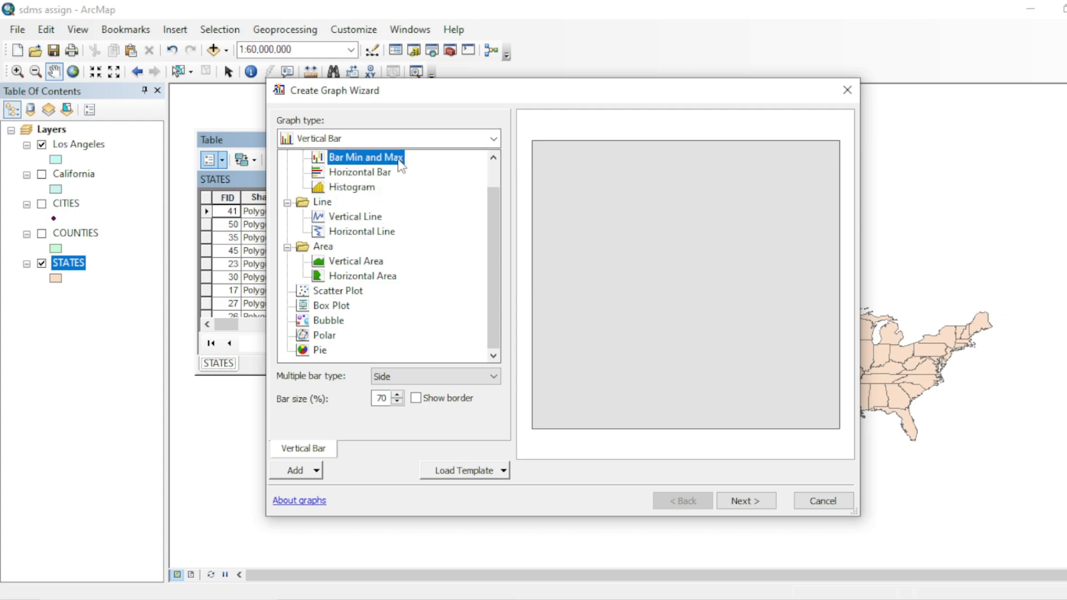
{"action": "left_click", "coordinate": [460, 138]}
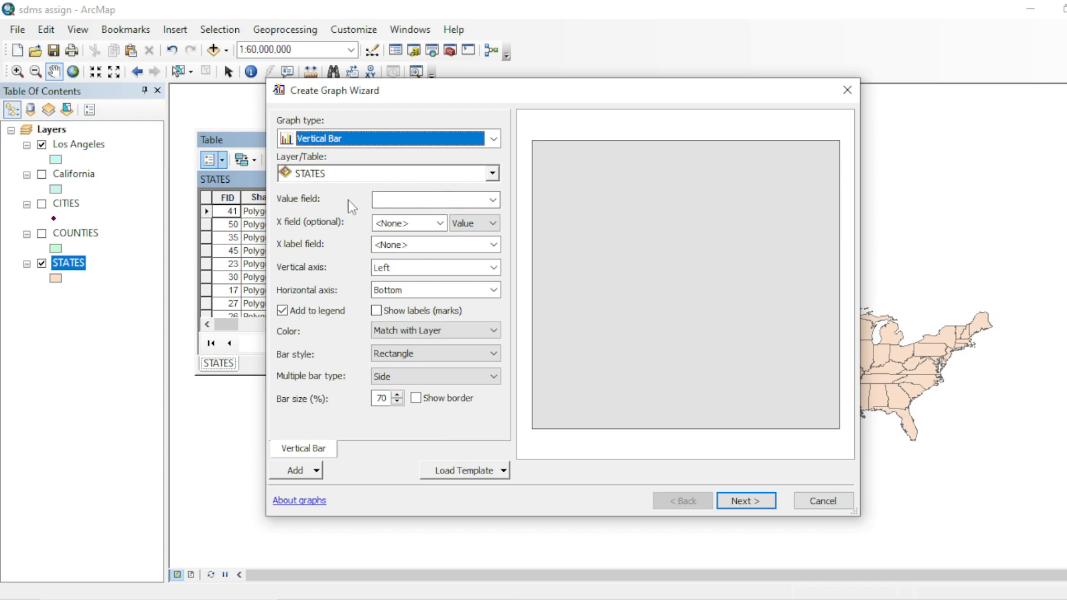
{"action": "left_click", "coordinate": [492, 199]}
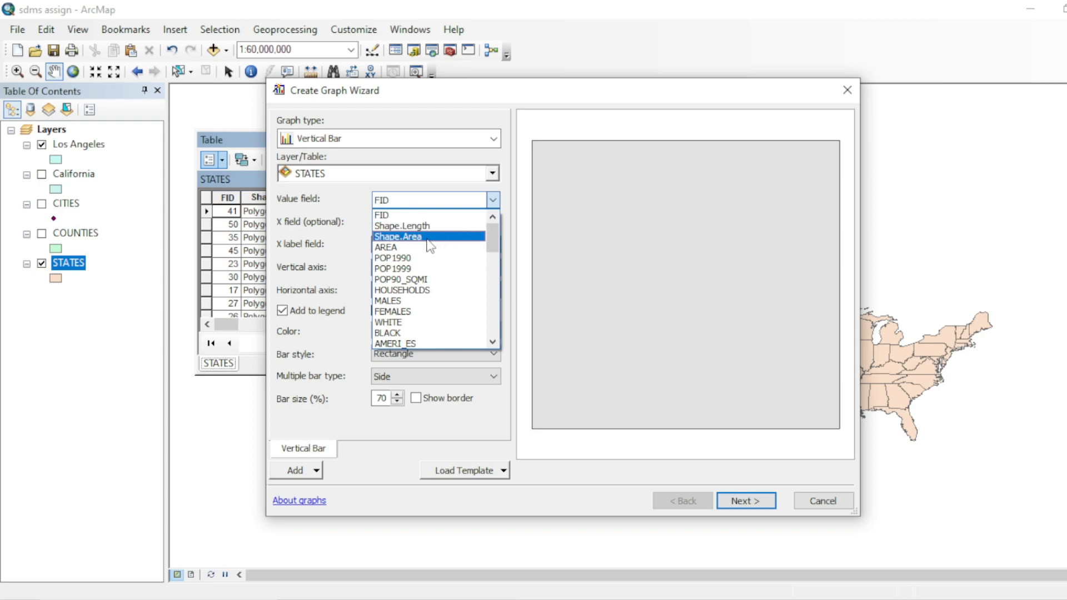
{"action": "left_click", "coordinate": [408, 270]}
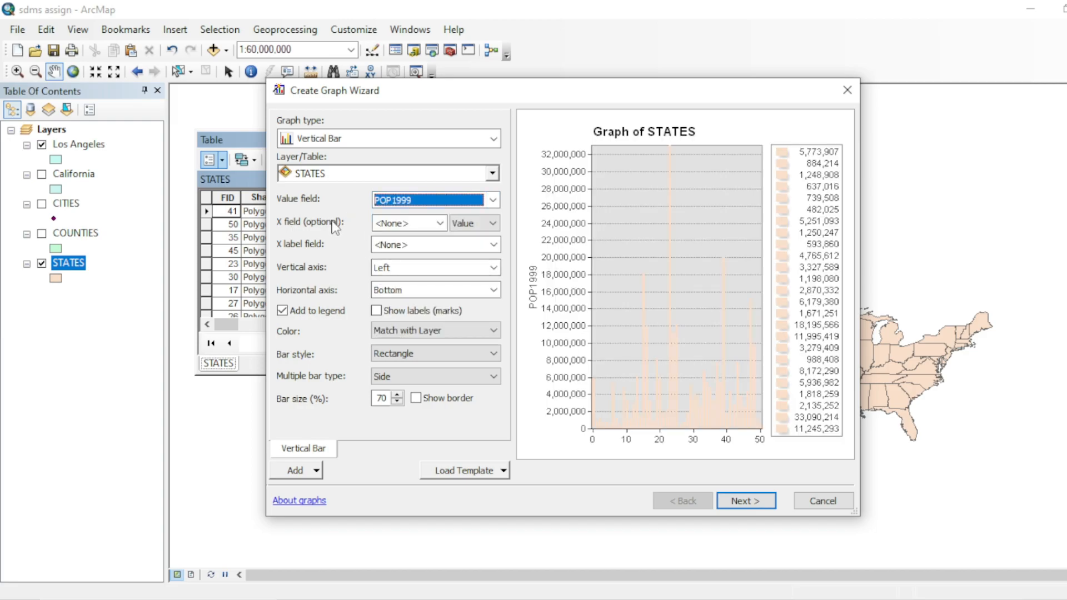
Step: Set the graph's X field to STATE_NAME in ascending order and use STATE_NAME as the X label field
{"action": "left_click", "coordinate": [440, 224]}
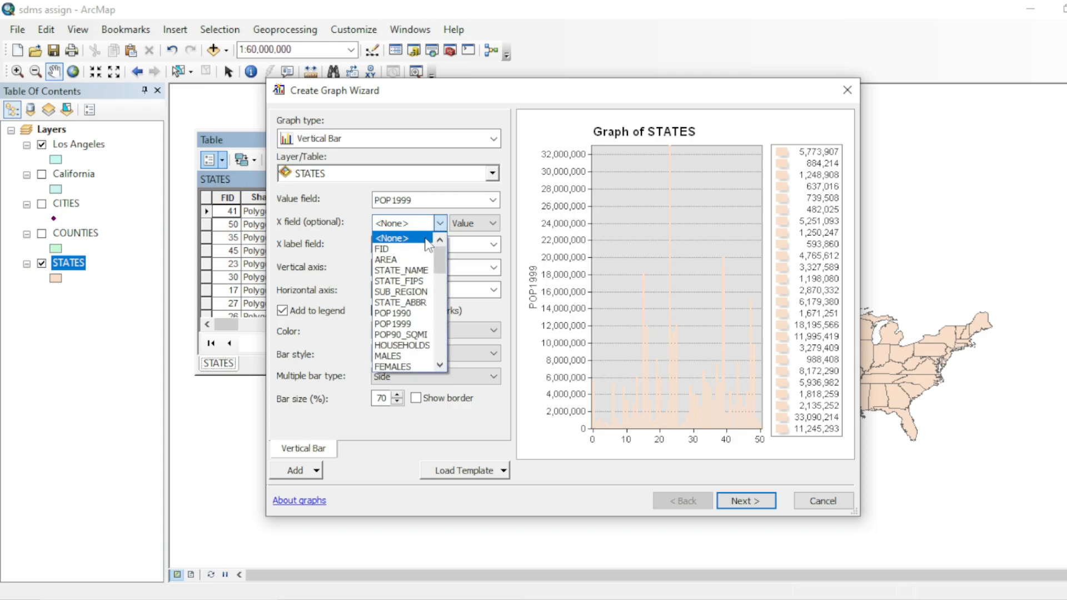
{"action": "left_click", "coordinate": [412, 272]}
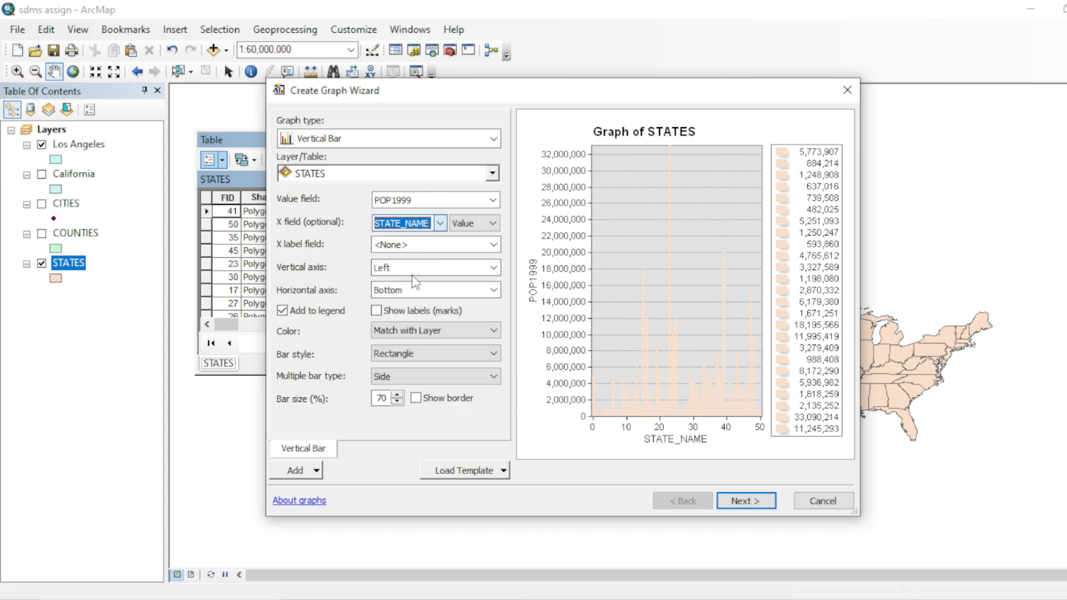
{"action": "left_click", "coordinate": [493, 223]}
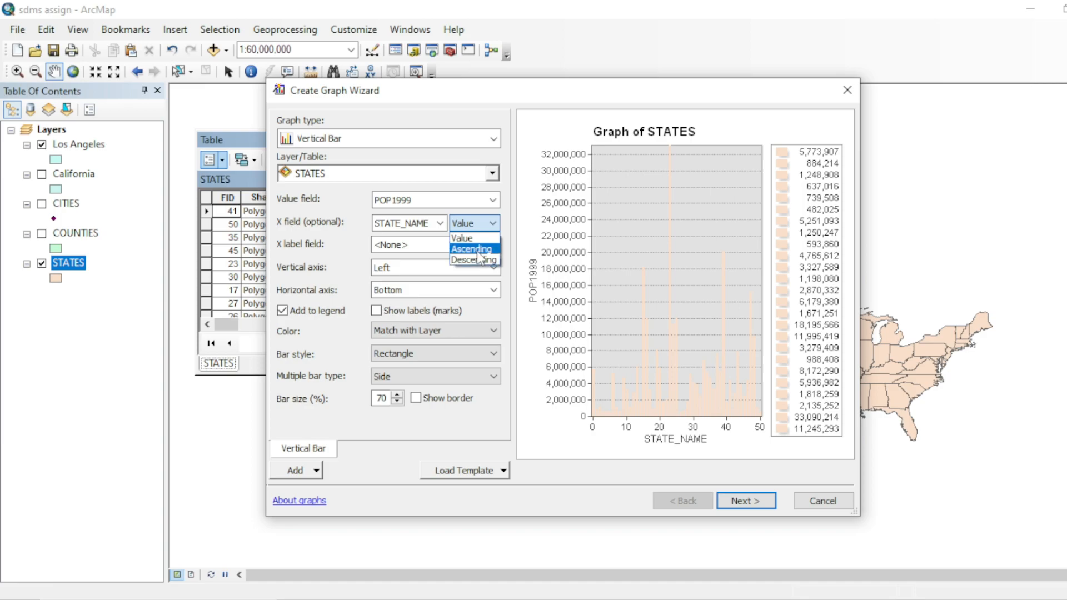
{"action": "left_click", "coordinate": [479, 251]}
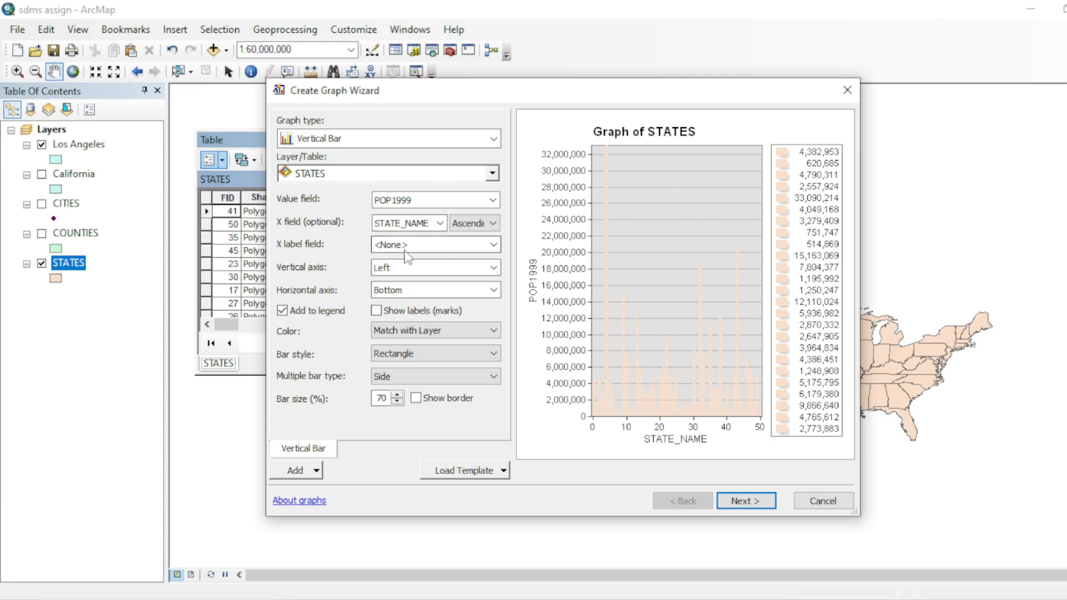
{"action": "left_click", "coordinate": [491, 245]}
{"action": "scroll", "coordinate": [439, 278], "scroll_direction": "up", "scroll_amount": 1}
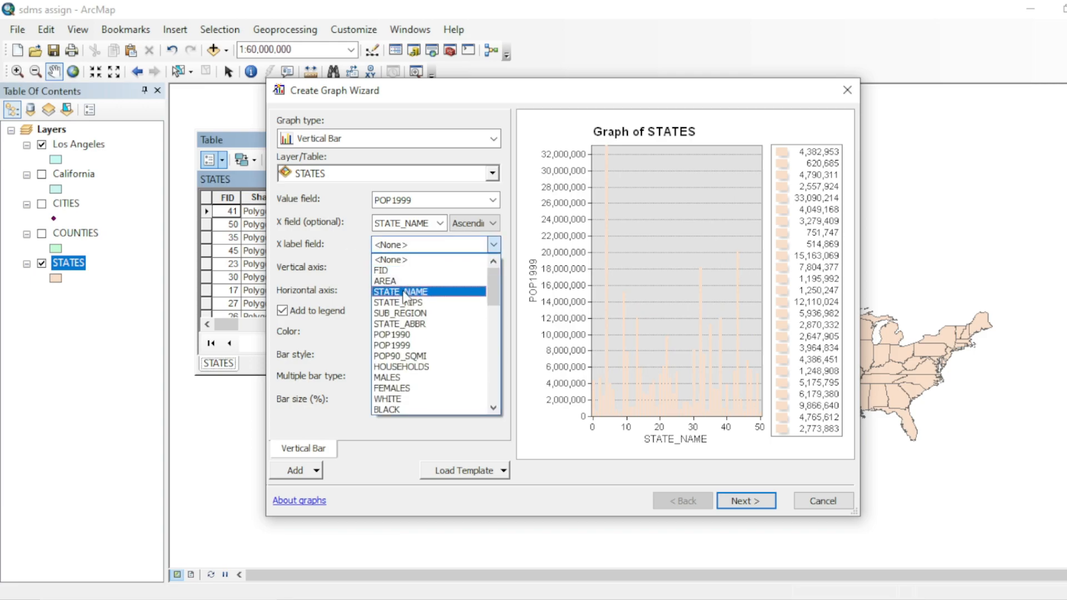
{"action": "left_click", "coordinate": [408, 292]}
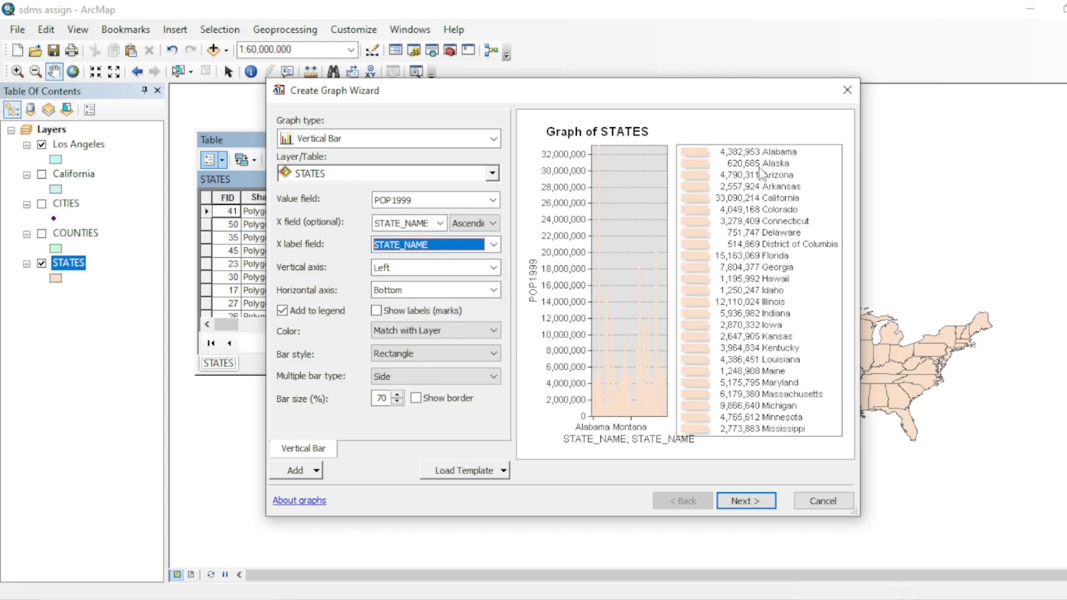
Step: Try the Right option for the graph's vertical axis and set it back to Left
{"action": "left_click", "coordinate": [495, 268]}
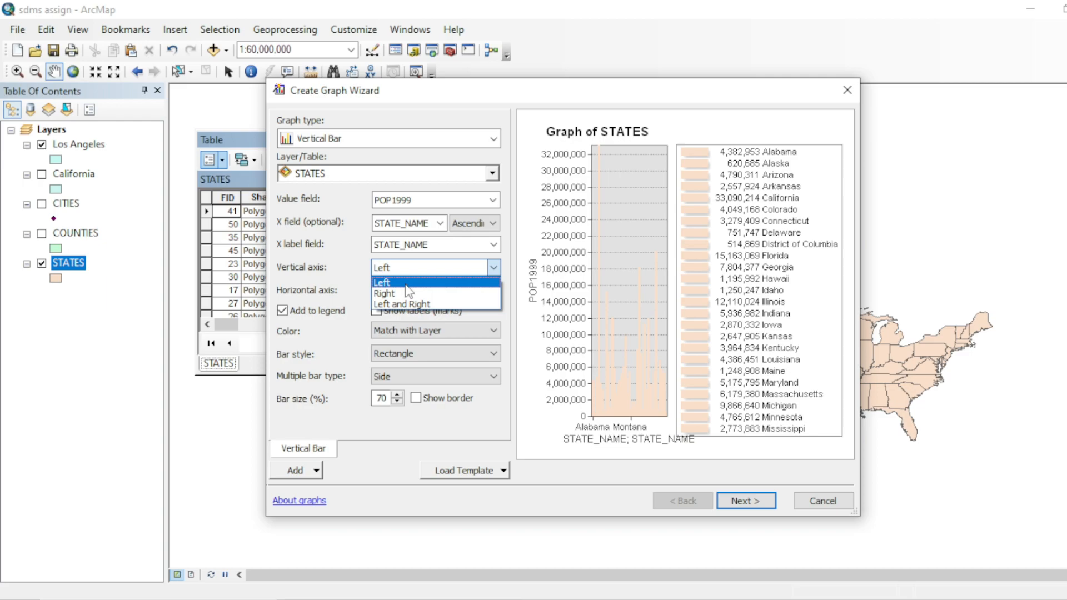
{"action": "left_click", "coordinate": [405, 285]}
{"action": "left_click", "coordinate": [495, 267]}
{"action": "left_click", "coordinate": [391, 289]}
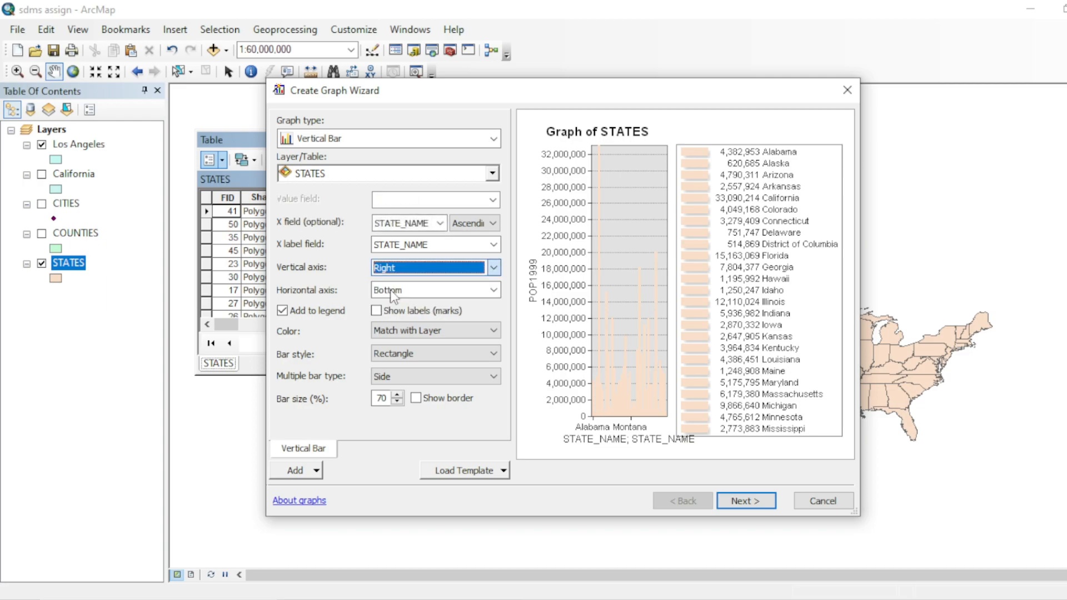
{"action": "left_click", "coordinate": [494, 268]}
{"action": "left_click", "coordinate": [482, 279]}
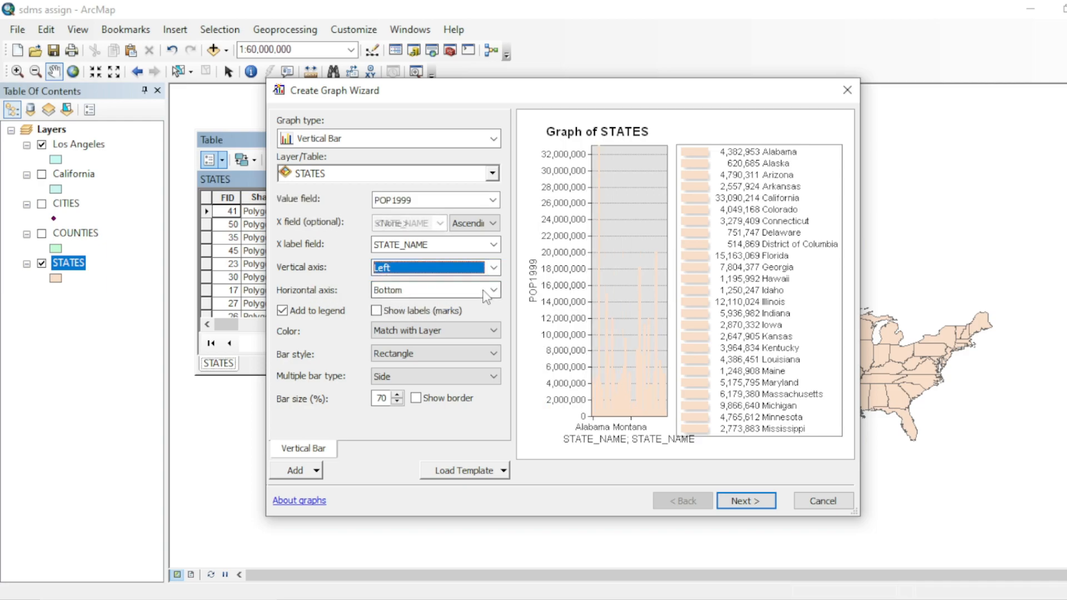
Step: Try a custom red color for the graph's bars
{"action": "left_click", "coordinate": [418, 336]}
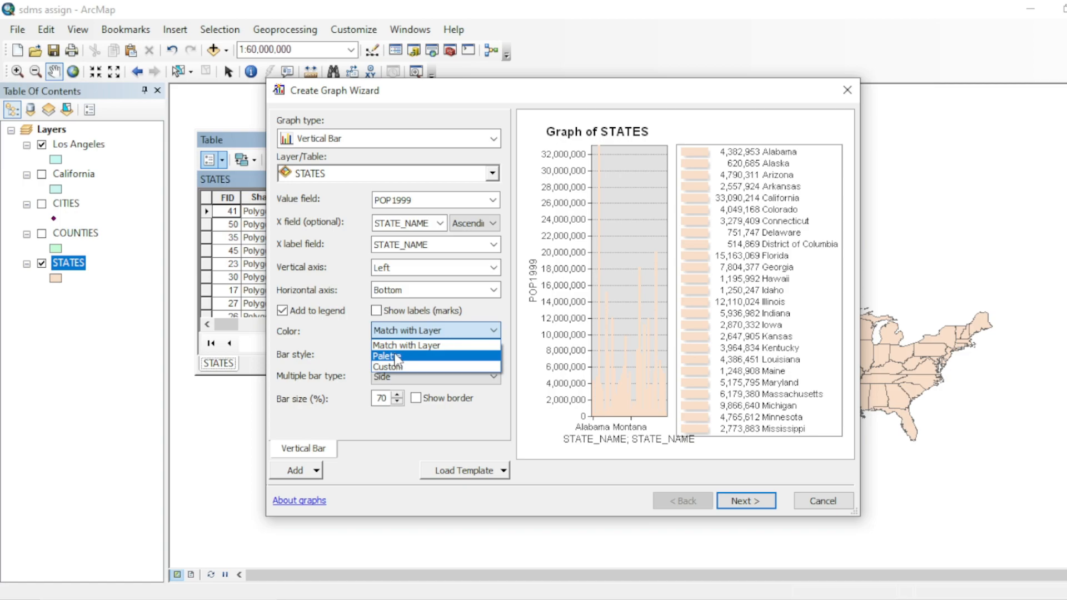
{"action": "left_click", "coordinate": [396, 367]}
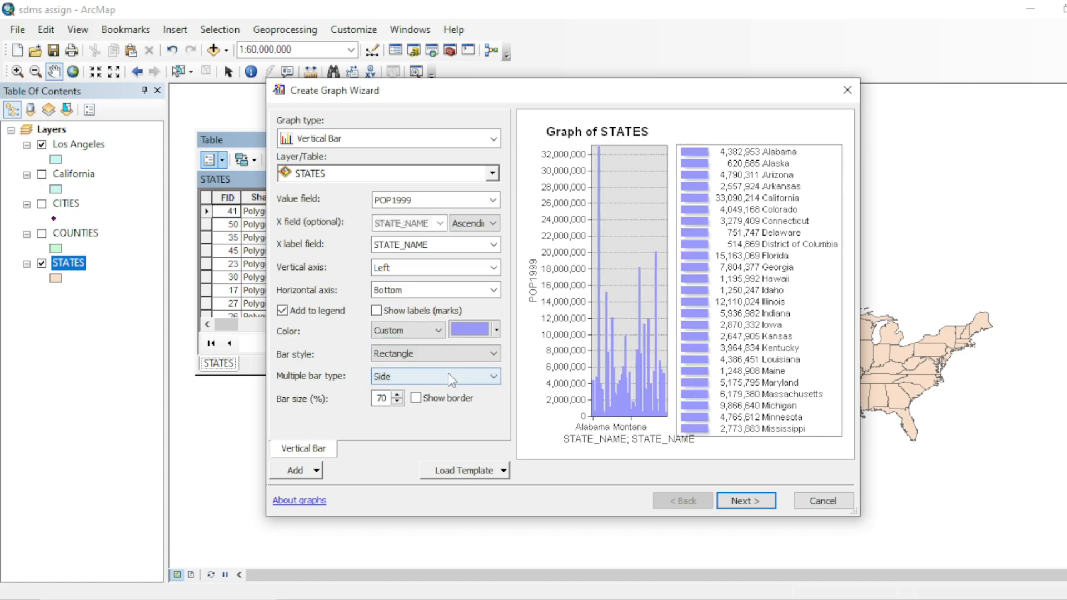
{"action": "left_click", "coordinate": [469, 329]}
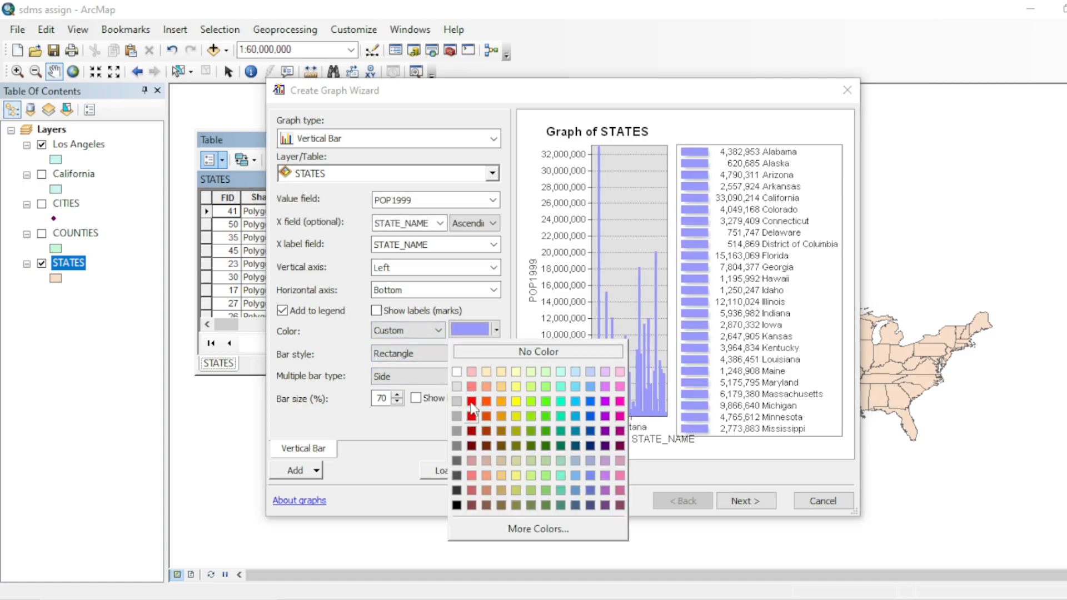
{"action": "left_click", "coordinate": [470, 400]}
Step: Color the graph's bars with the Excel palette and set the bar style to Bevel
{"action": "left_click", "coordinate": [435, 331]}
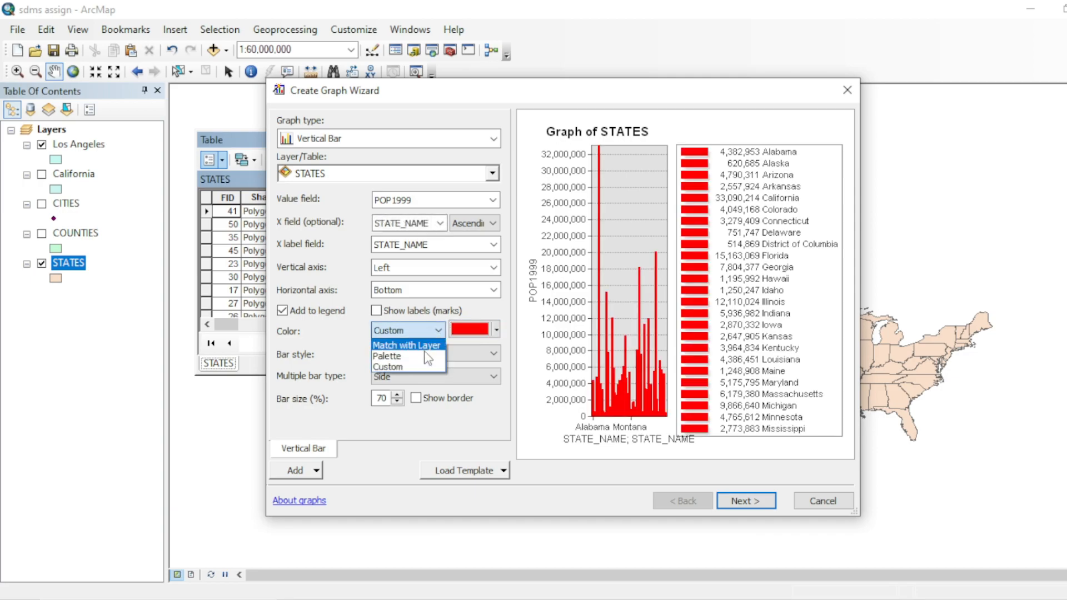
{"action": "left_click", "coordinate": [408, 356]}
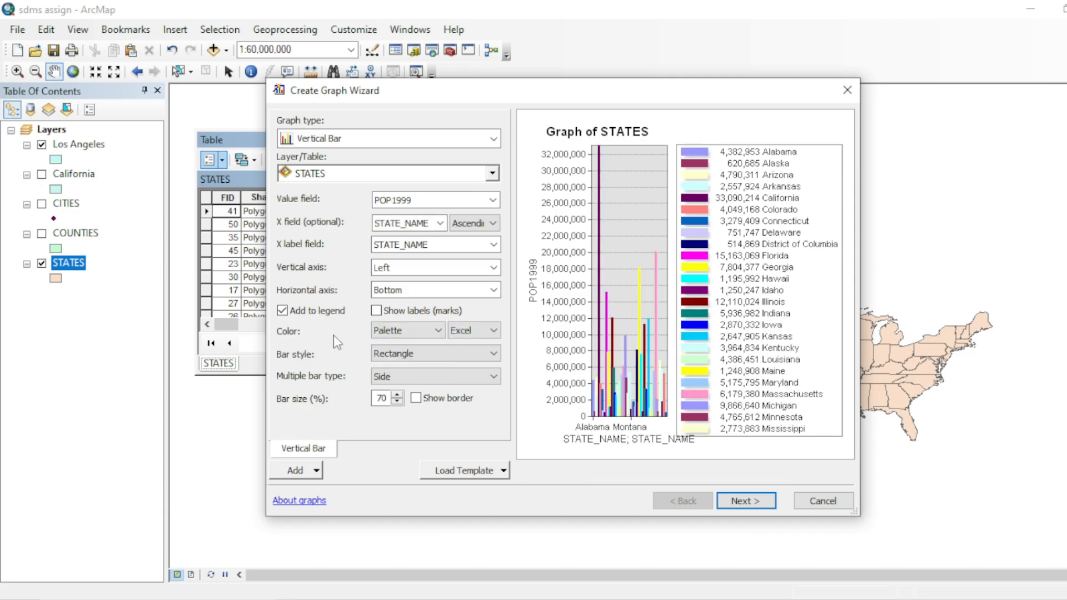
{"action": "left_click", "coordinate": [378, 359]}
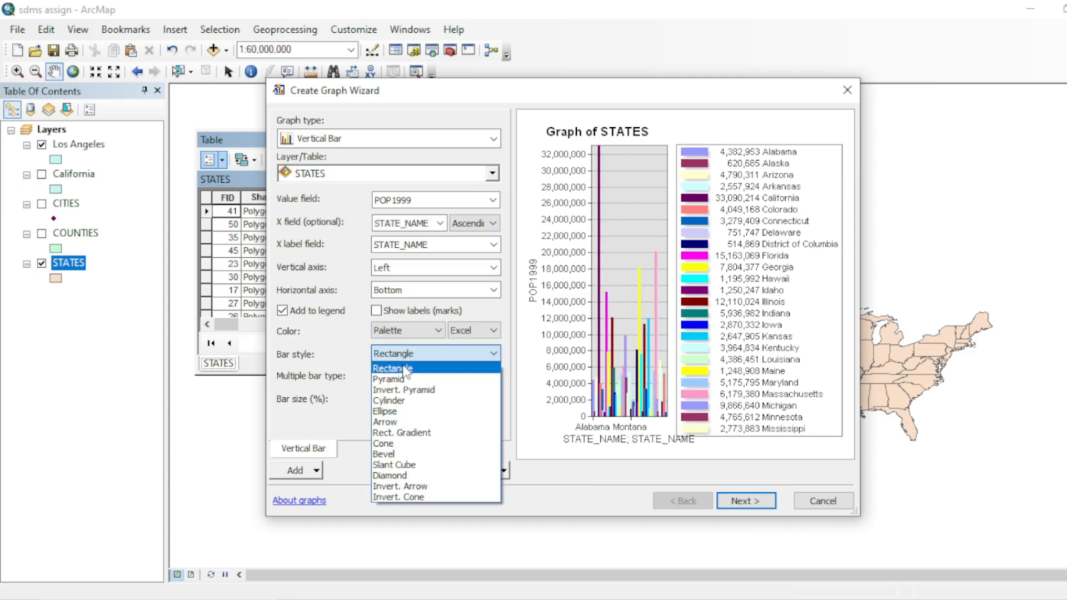
{"action": "left_click", "coordinate": [401, 448]}
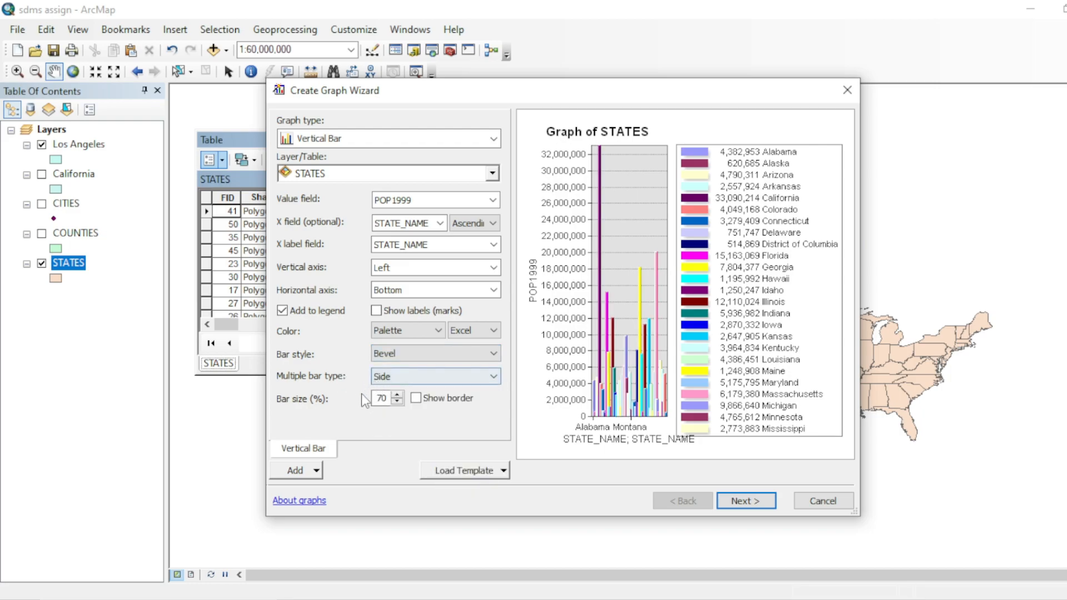
Step: Title the graph "Population density graph of US in 1990" and enable its 3D view
{"action": "left_click", "coordinate": [751, 499]}
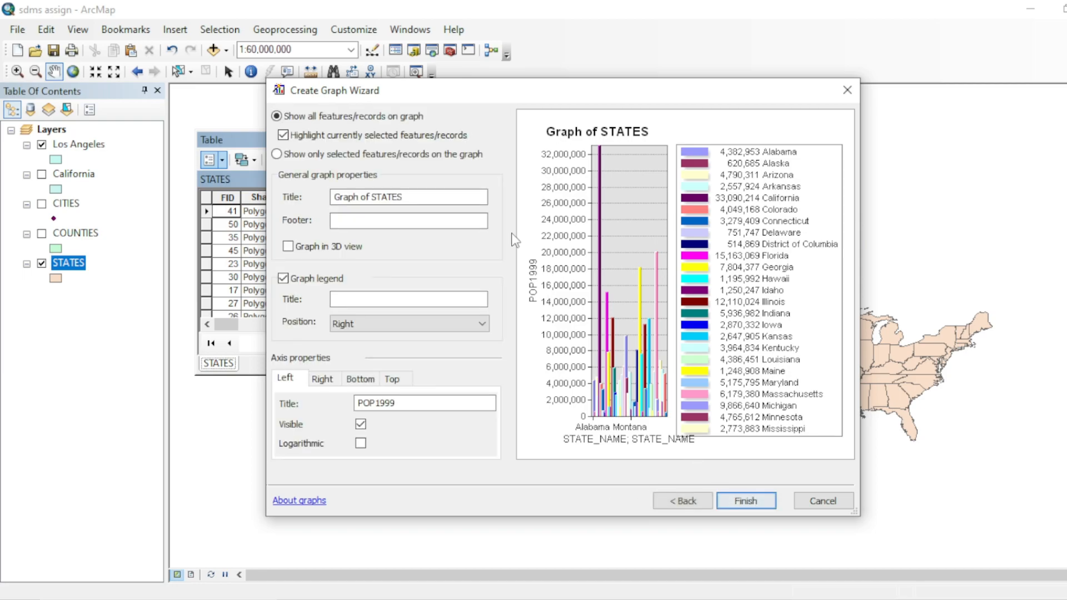
{"action": "left_click_drag", "start_coordinate": [445, 198], "coordinate": [324, 199]}
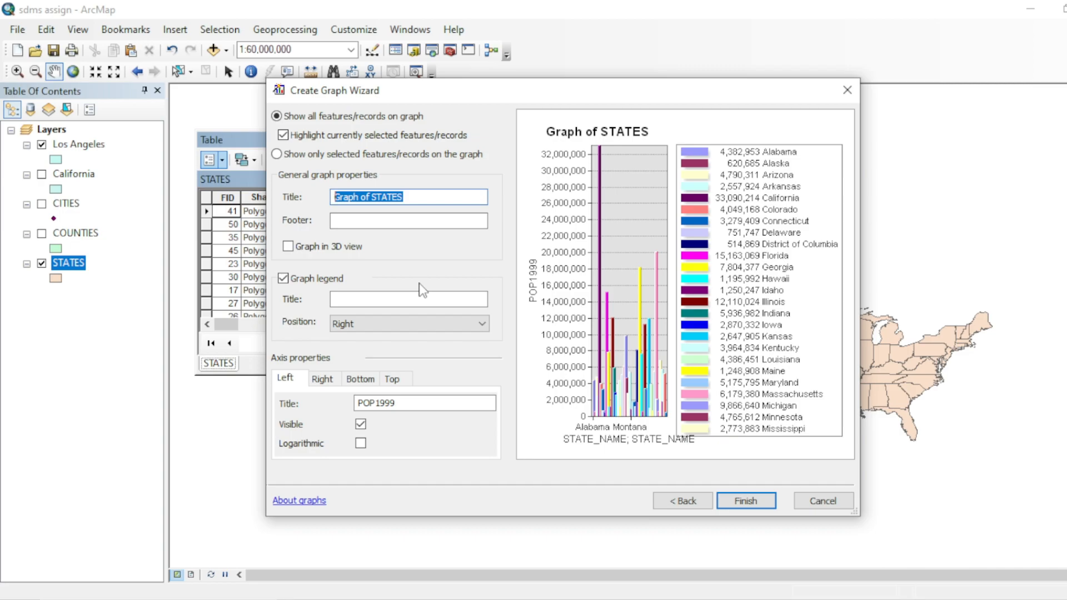
{"action": "type", "text": "Population density"}
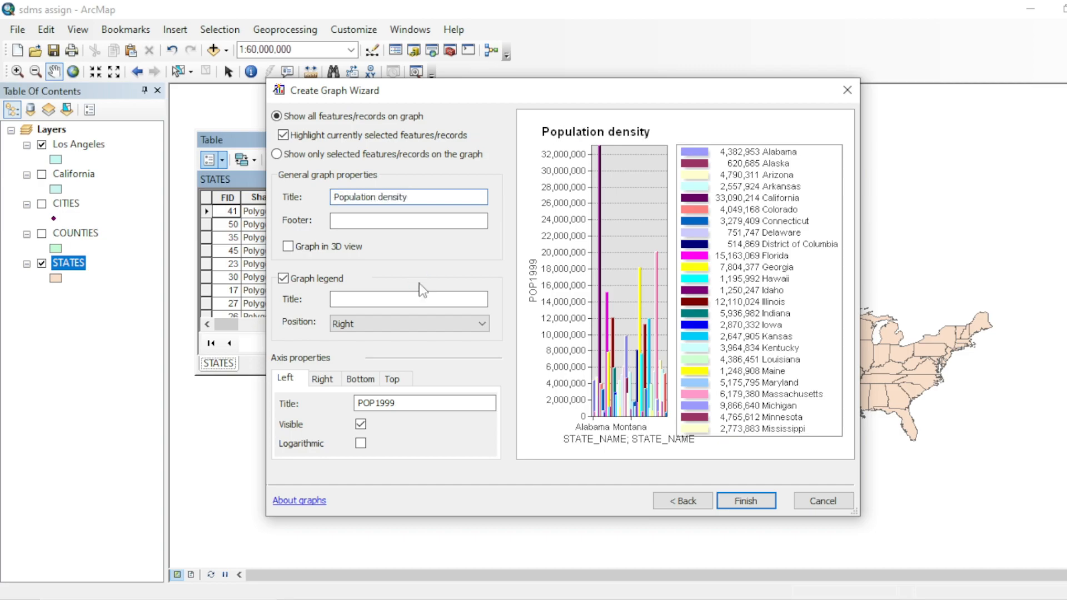
{"action": "type", "text": " graph"}
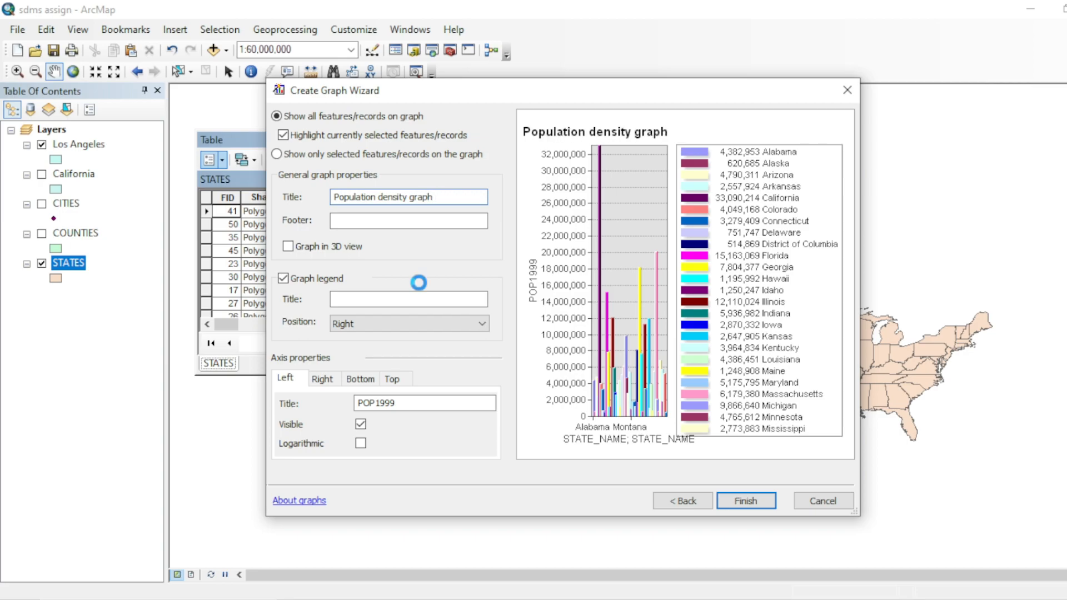
{"action": "type", "text": " of US in 1990"}
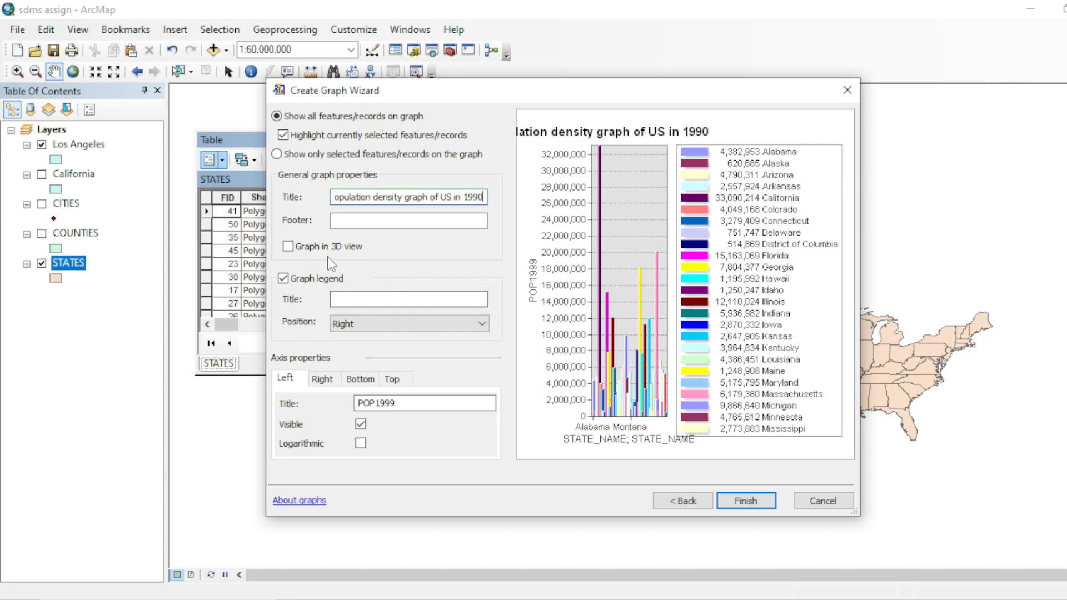
{"action": "left_click", "coordinate": [288, 246]}
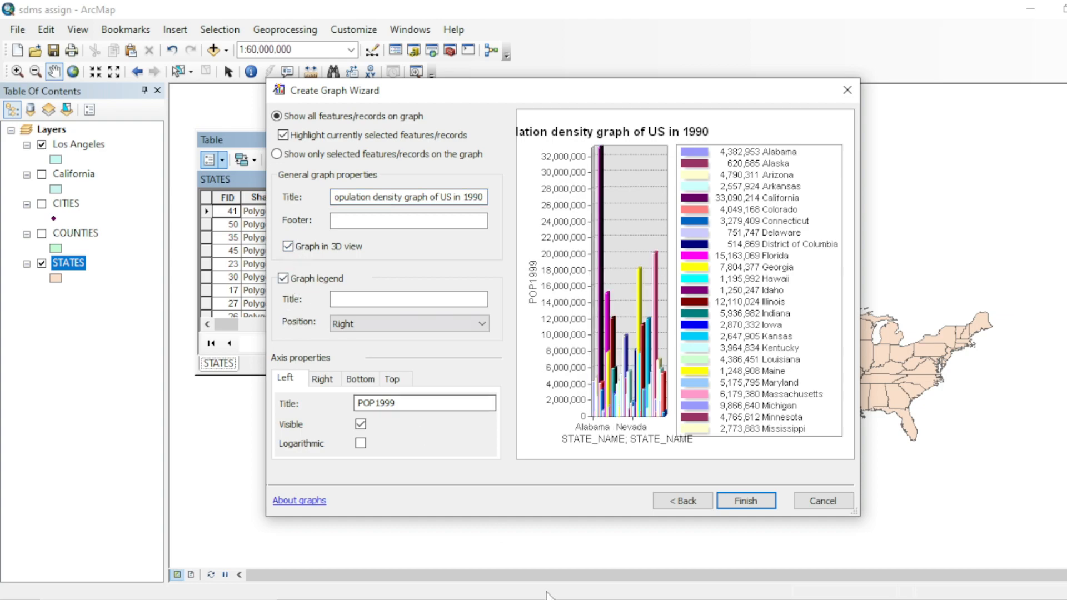
Step: Check the 3D bar graph requirement in the Word assignment, and finish creating the graph in ArcMap
{"action": "key", "text": "alt+Tab"}
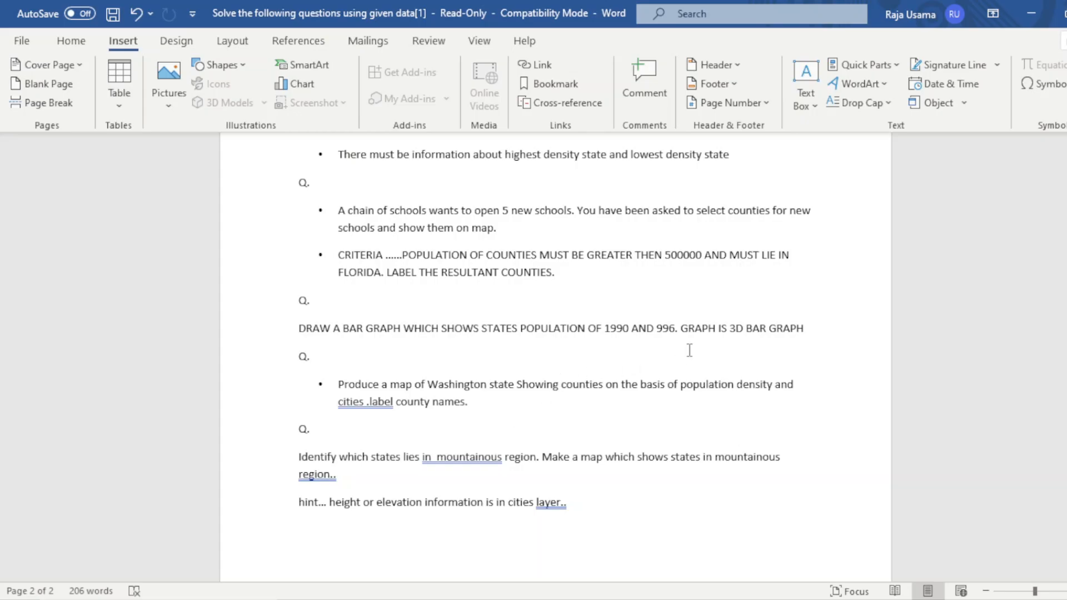
{"action": "left_click_drag", "start_coordinate": [679, 328], "coordinate": [762, 362]}
{"action": "left_click", "coordinate": [761, 361]}
{"action": "key", "text": "alt+Tab"}
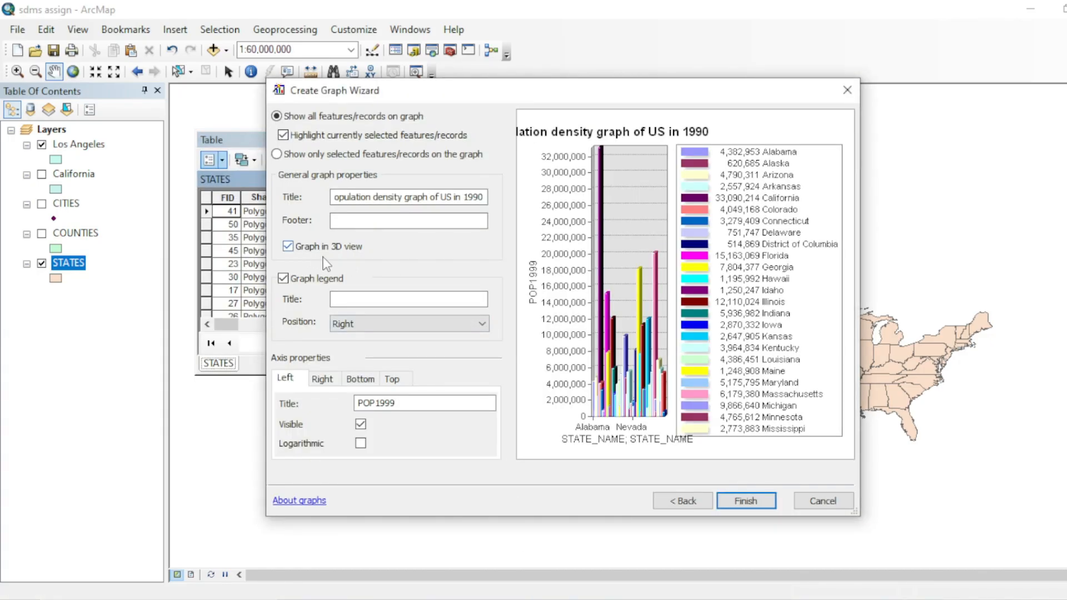
{"action": "left_click", "coordinate": [744, 500]}
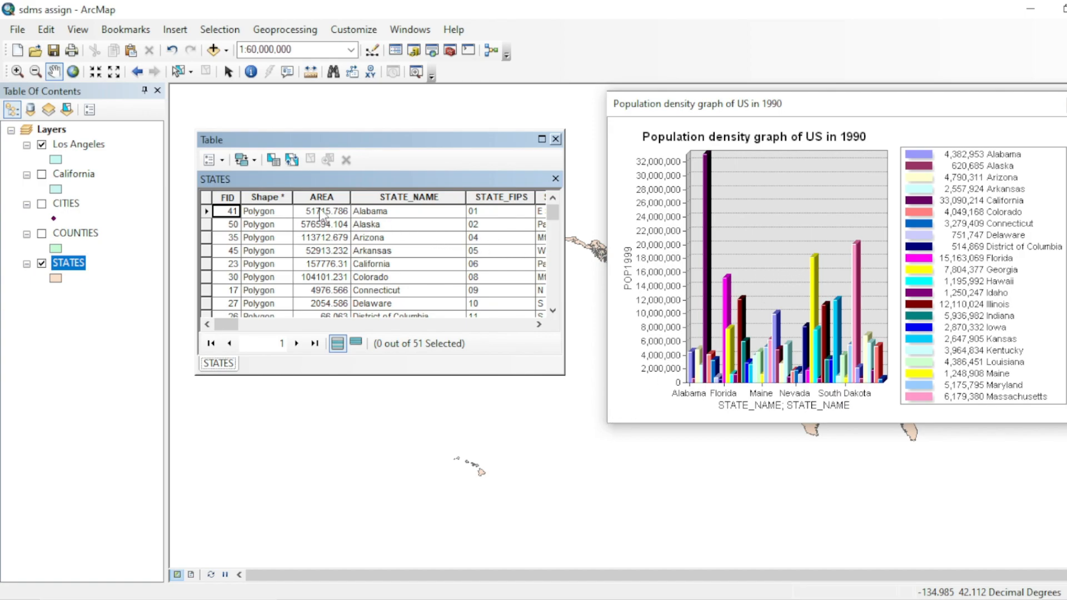
Step: Return from the Word questions to ArcMap and reopen the STATES layer's attribute table
{"action": "left_click_drag", "start_coordinate": [233, 325], "coordinate": [257, 325]}
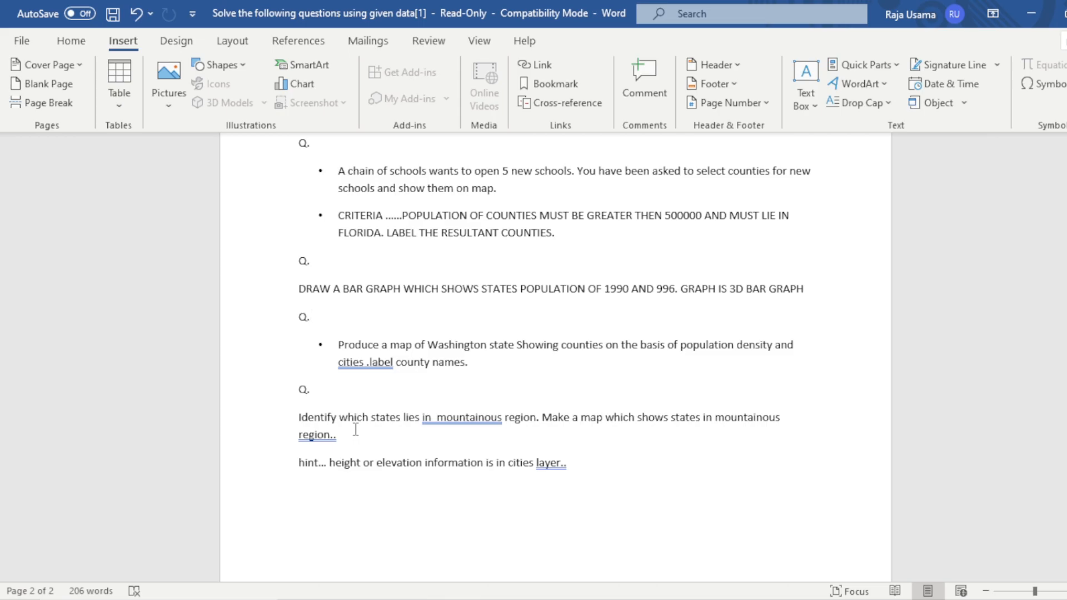
{"action": "key", "text": "alt+Tab"}
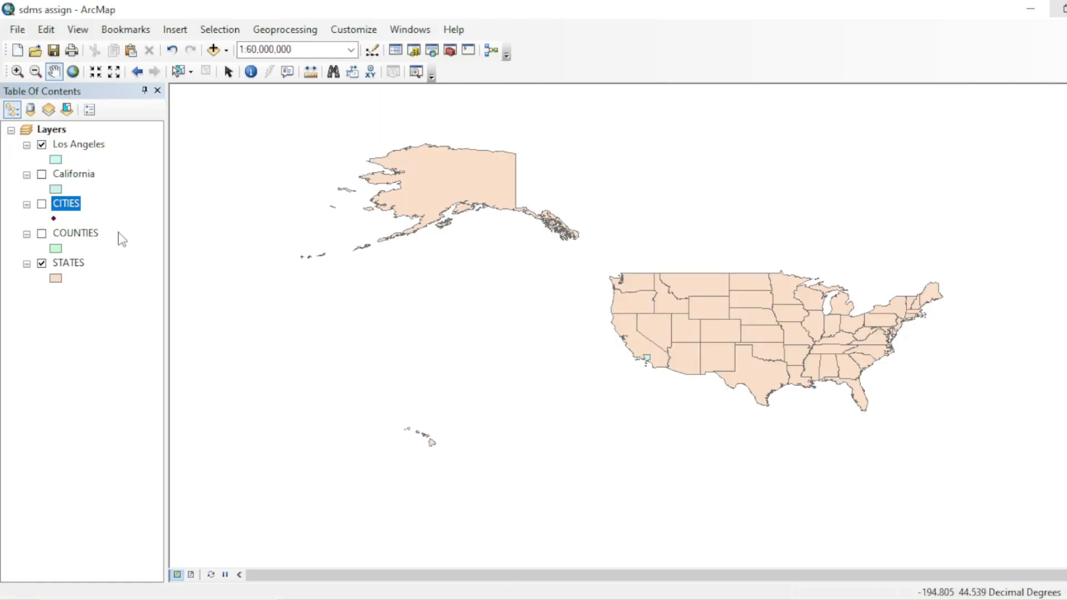
{"action": "right_click", "coordinate": [78, 266]}
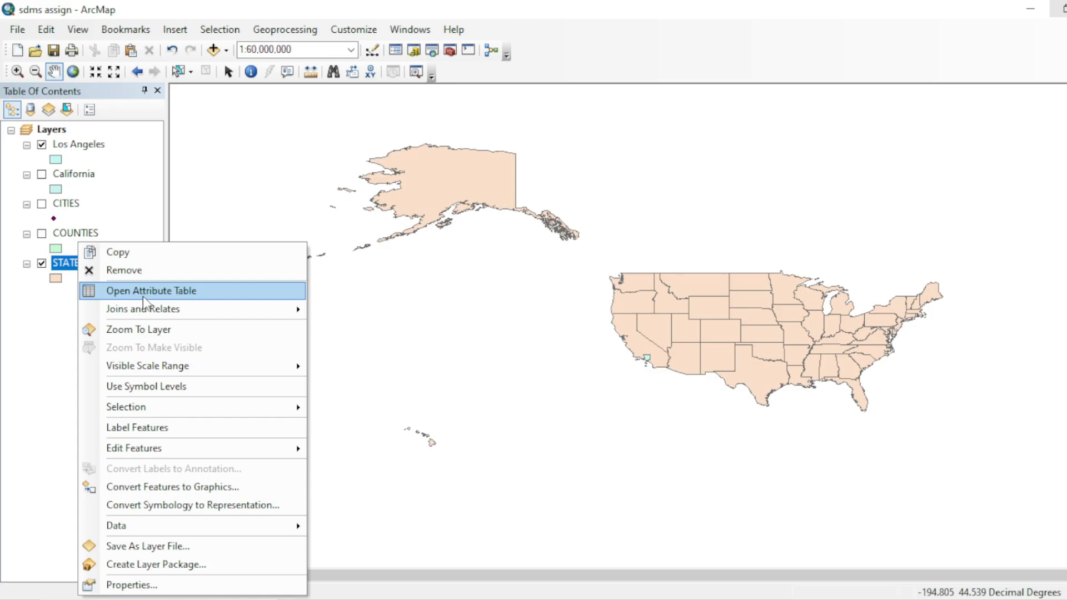
{"action": "left_click", "coordinate": [136, 290]}
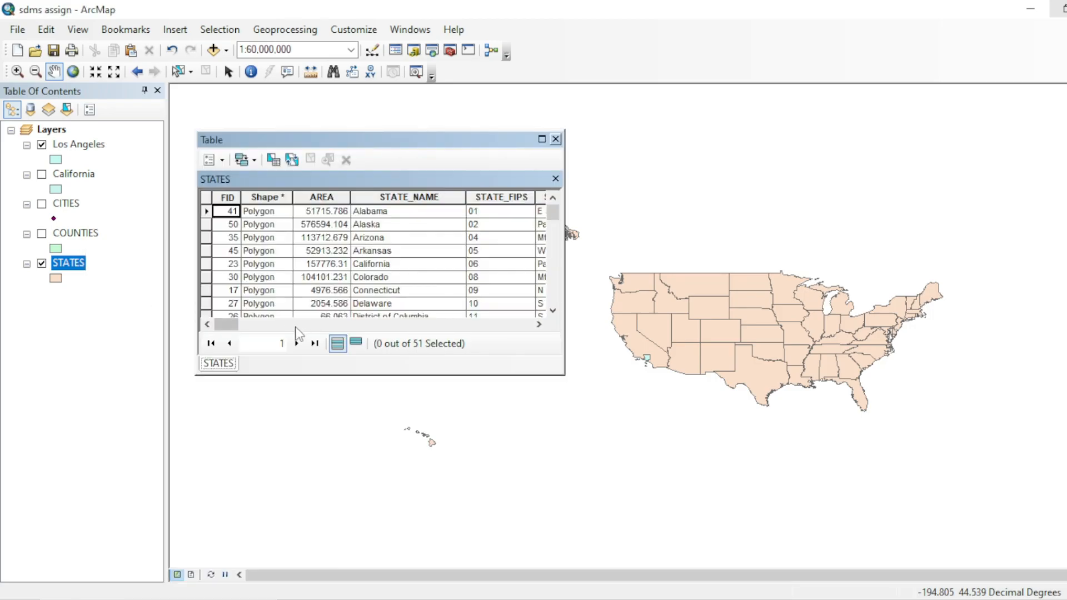
Step: Look across all the columns of the STATES attribute table and close the table
{"action": "left_click", "coordinate": [243, 324]}
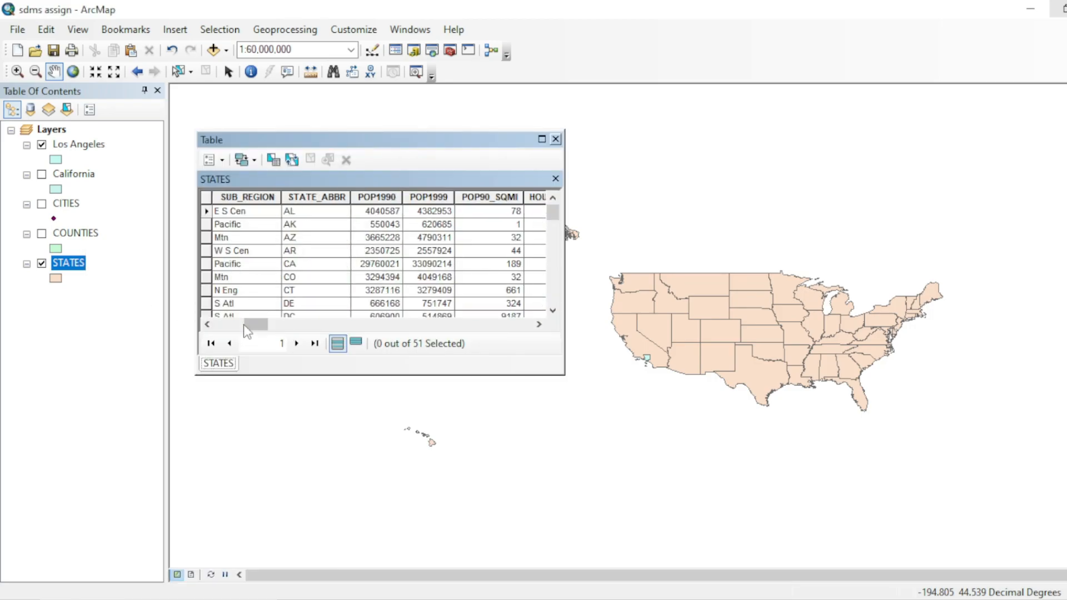
{"action": "left_click", "coordinate": [282, 325]}
{"action": "left_click", "coordinate": [302, 325]}
{"action": "left_click", "coordinate": [336, 325]}
{"action": "left_click", "coordinate": [375, 325]}
{"action": "left_click", "coordinate": [426, 327]}
{"action": "left_click", "coordinate": [478, 327]}
{"action": "left_click", "coordinate": [556, 139]}
Step: Check the columns of the CITIES attribute table and display the CITIES layer over the states on the map
{"action": "right_click", "coordinate": [78, 204]}
{"action": "left_click", "coordinate": [127, 249]}
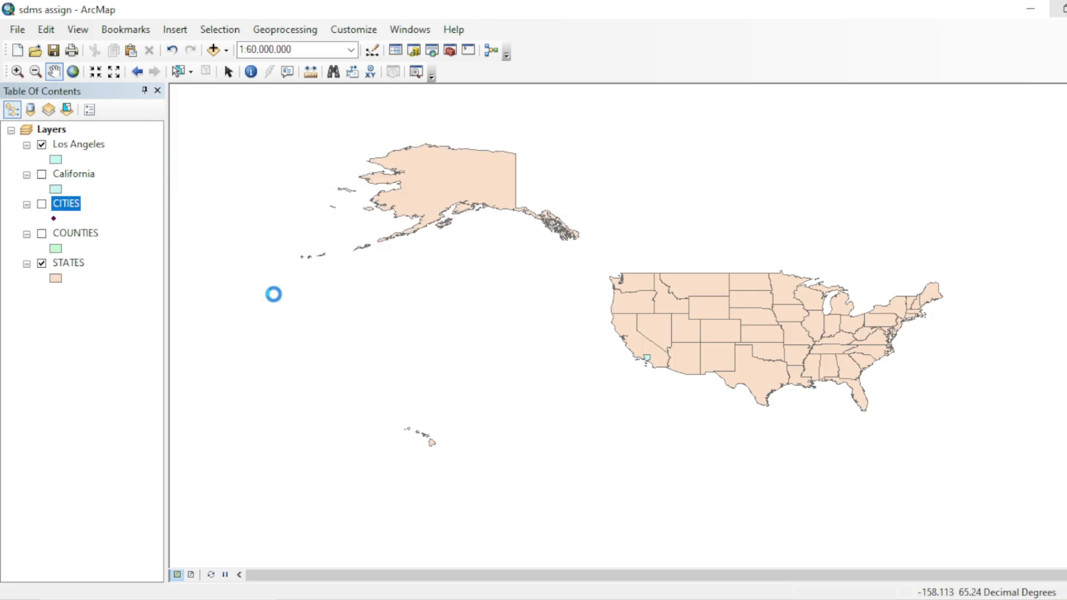
{"action": "left_click", "coordinate": [283, 325]}
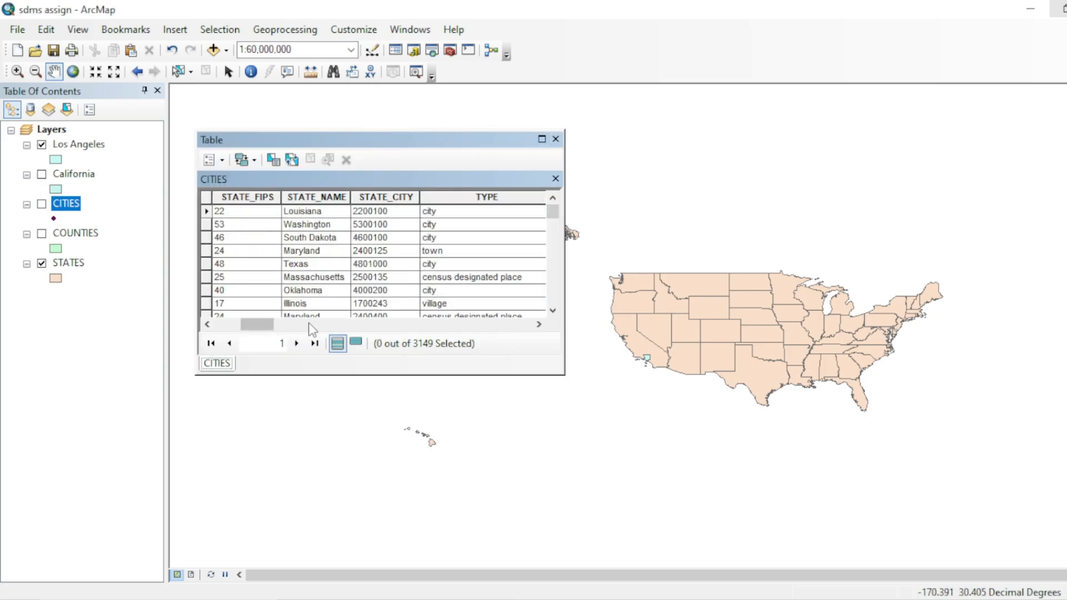
{"action": "left_click", "coordinate": [341, 324]}
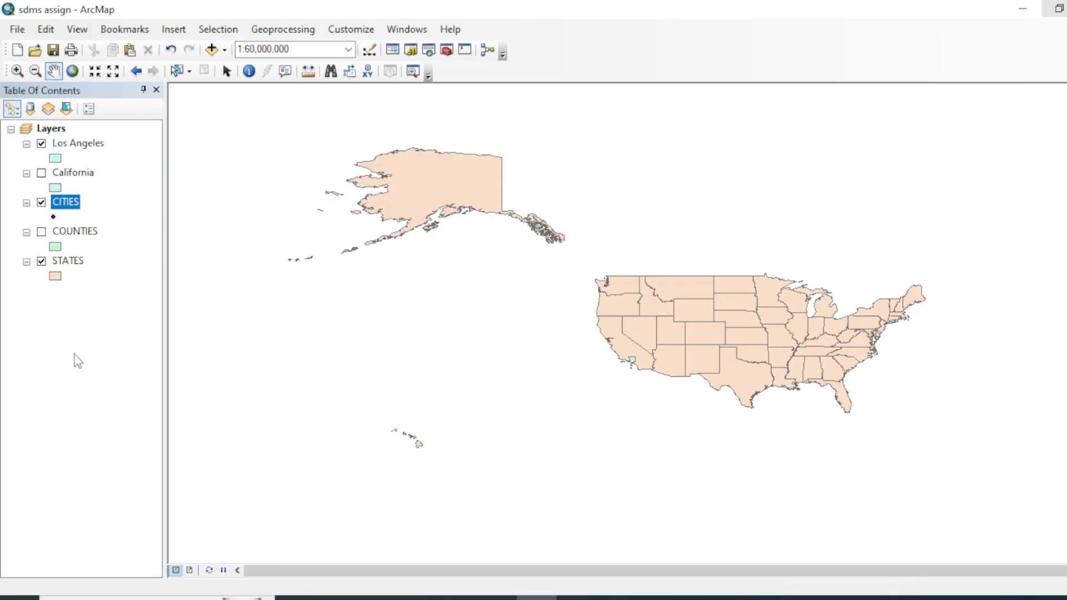
{"action": "left_click_drag", "start_coordinate": [685, 345], "coordinate": [661, 360]}
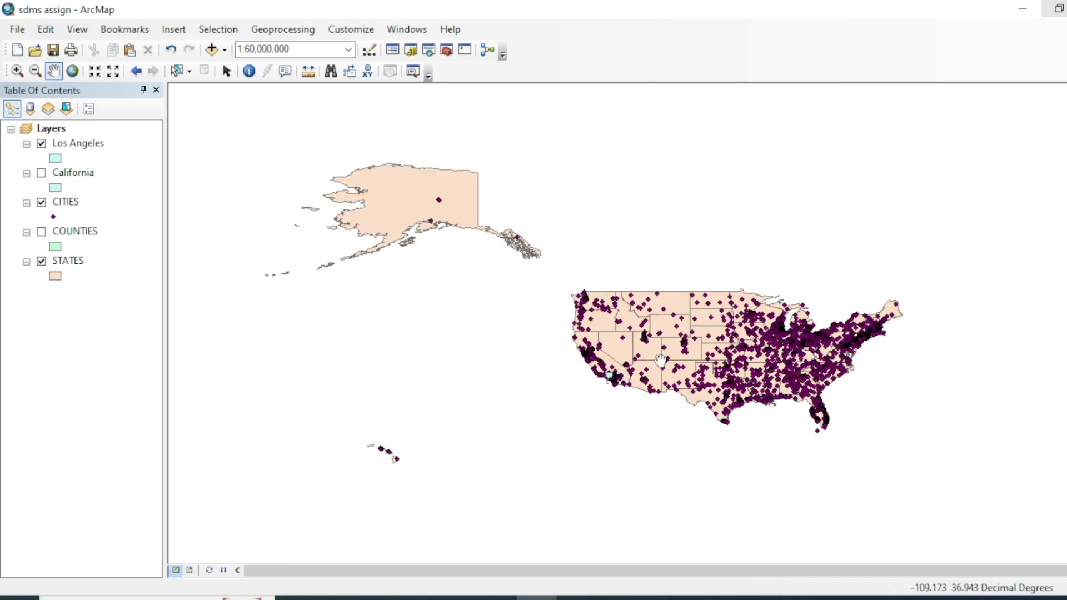
{"action": "scroll", "coordinate": [661, 360], "scroll_direction": "down", "scroll_amount": 1}
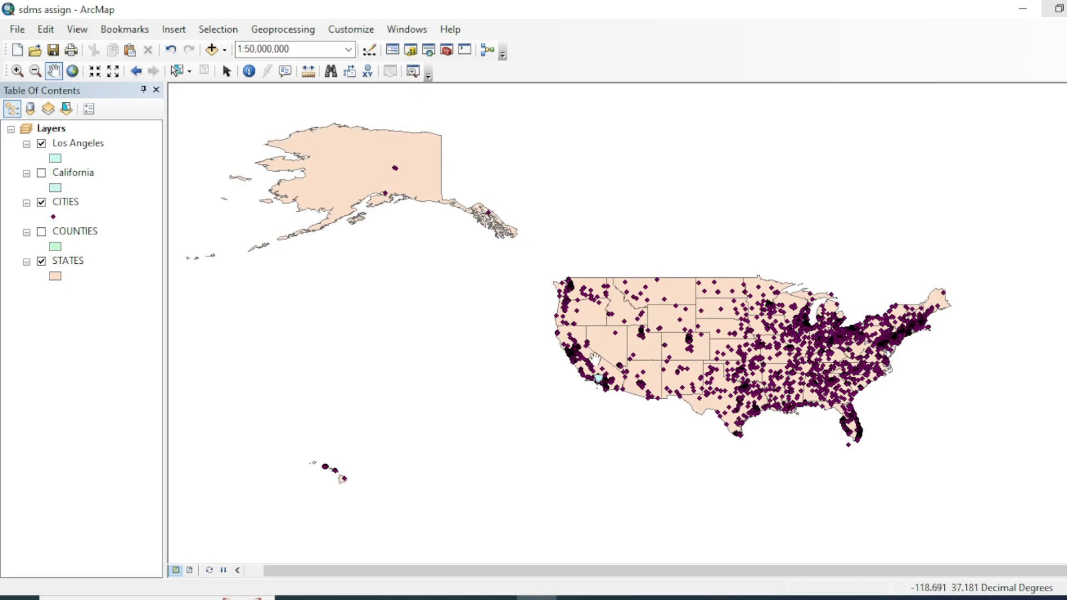
{"action": "left_click_drag", "start_coordinate": [594, 358], "coordinate": [578, 339]}
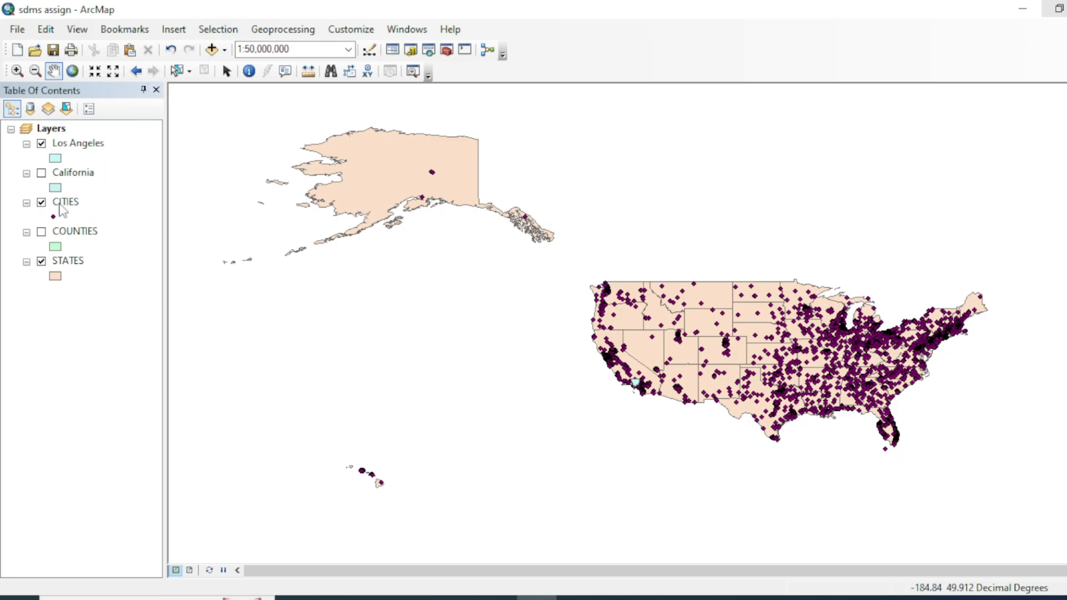
Step: Build the Select By Attributes query "ELEVATION" >300 on the CITIES layer, verify the expression and run it
{"action": "left_click", "coordinate": [217, 29]}
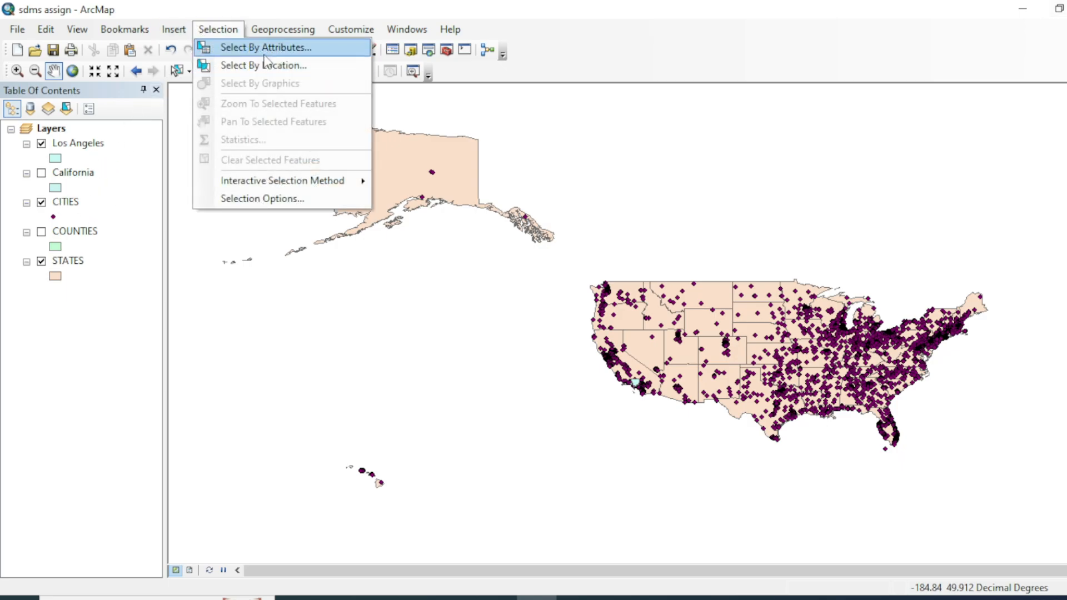
{"action": "left_click", "coordinate": [244, 47]}
{"action": "left_click", "coordinate": [428, 78]}
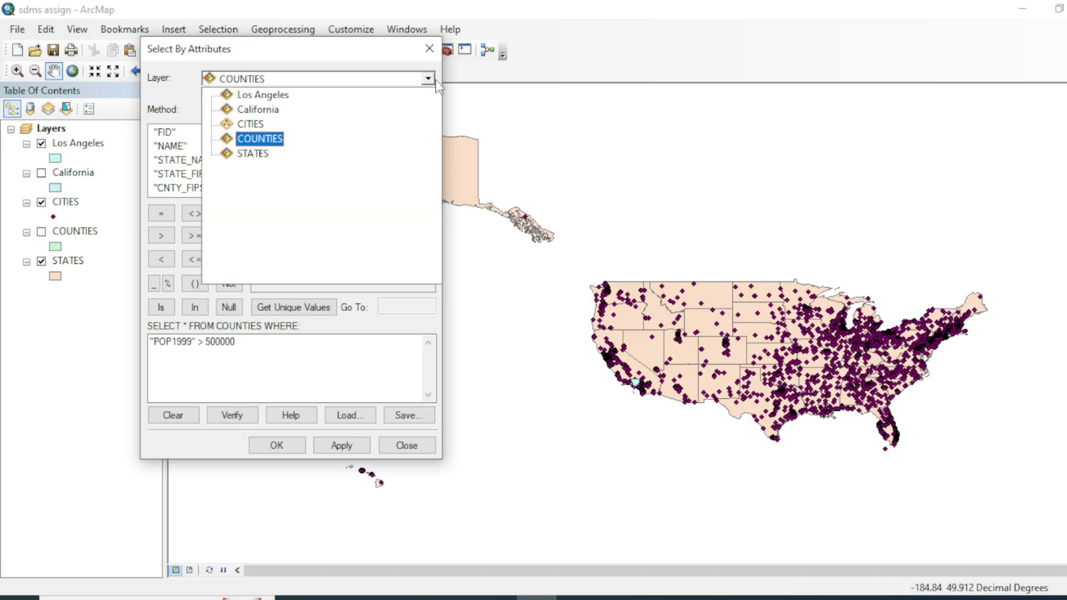
{"action": "left_click", "coordinate": [247, 123]}
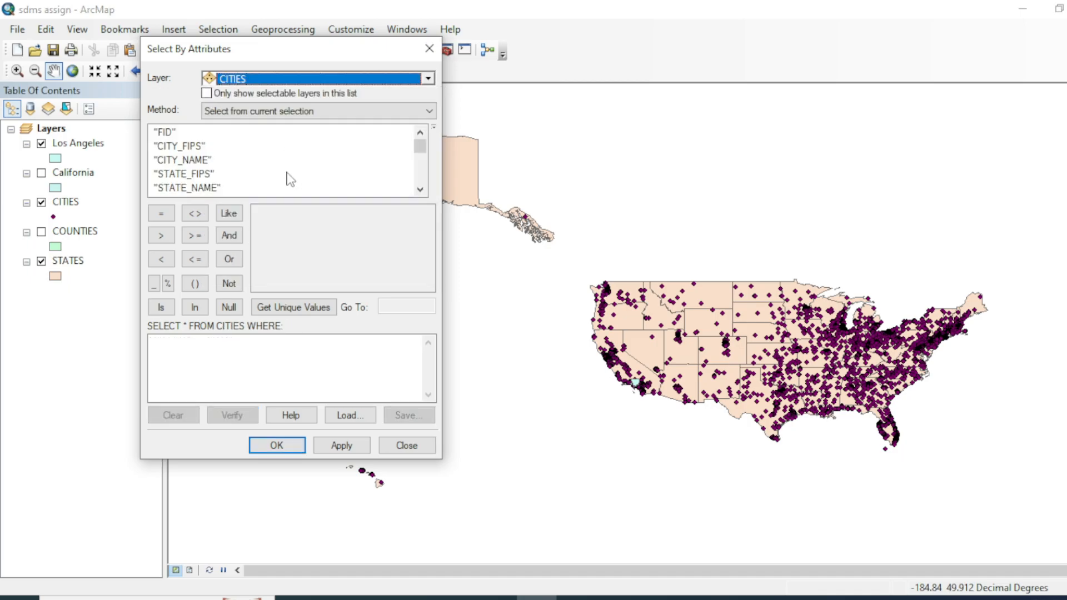
{"action": "scroll", "coordinate": [191, 173], "scroll_direction": "down", "scroll_amount": 1}
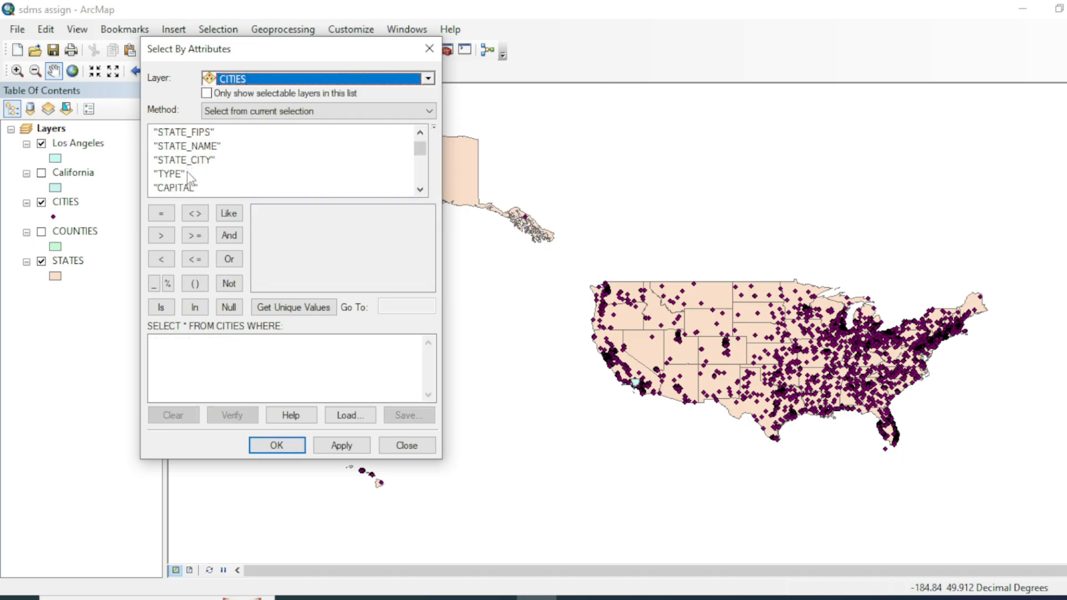
{"action": "scroll", "coordinate": [192, 173], "scroll_direction": "down", "scroll_amount": 1}
{"action": "double_click", "coordinate": [187, 160]}
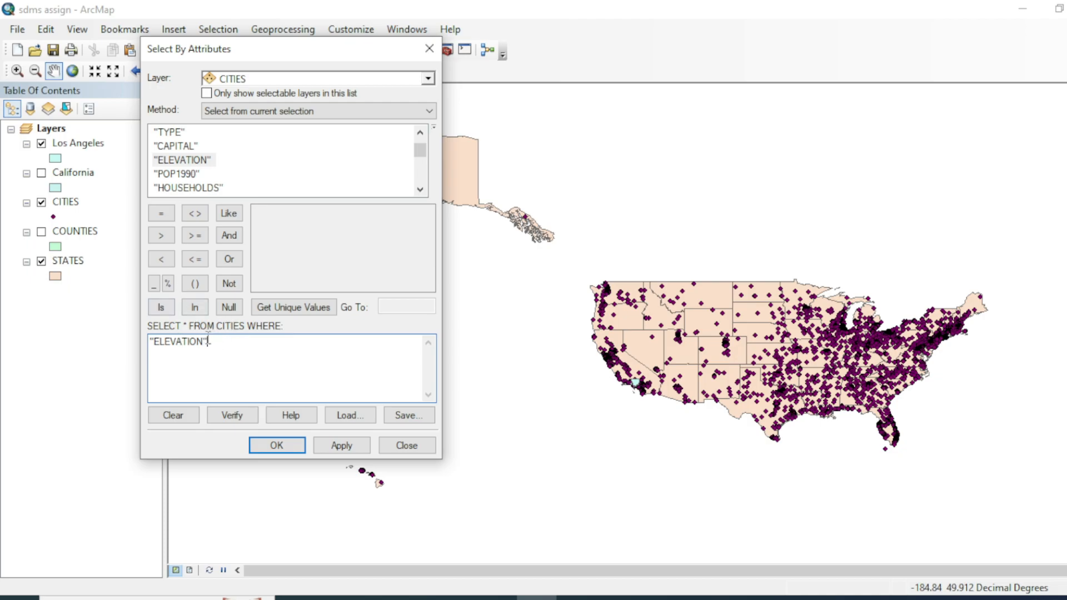
{"action": "left_click", "coordinate": [161, 235]}
{"action": "type", "text": "300"}
{"action": "left_click", "coordinate": [232, 415]}
{"action": "left_click", "coordinate": [648, 361]}
{"action": "left_click", "coordinate": [272, 445]}
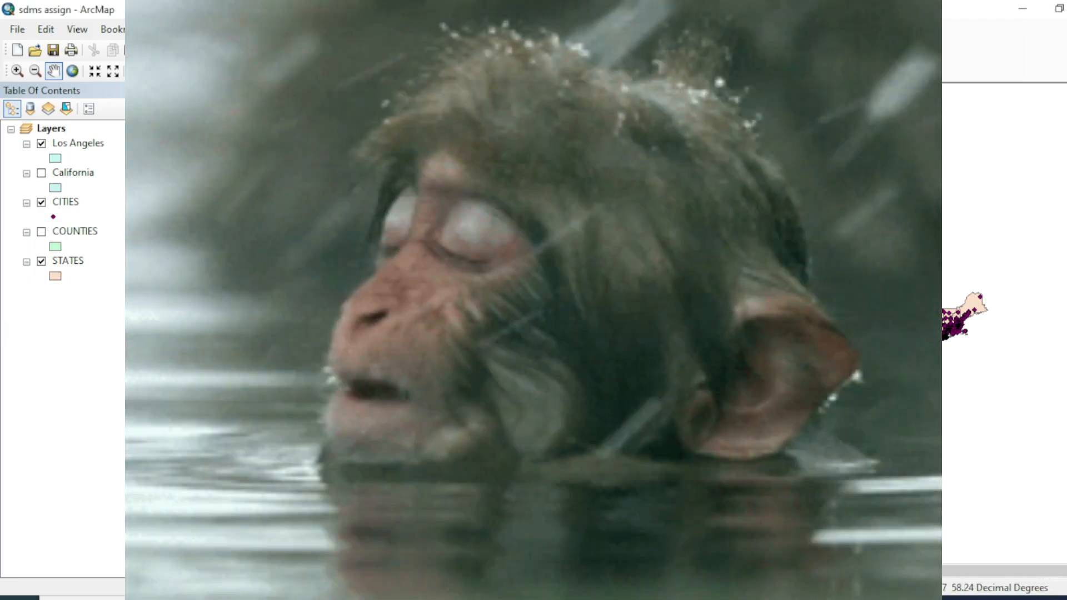
Step: Inspect the ELEVATION values in the CITIES attribute table and close the table
{"action": "right_click", "coordinate": [66, 202]}
{"action": "left_click", "coordinate": [139, 244]}
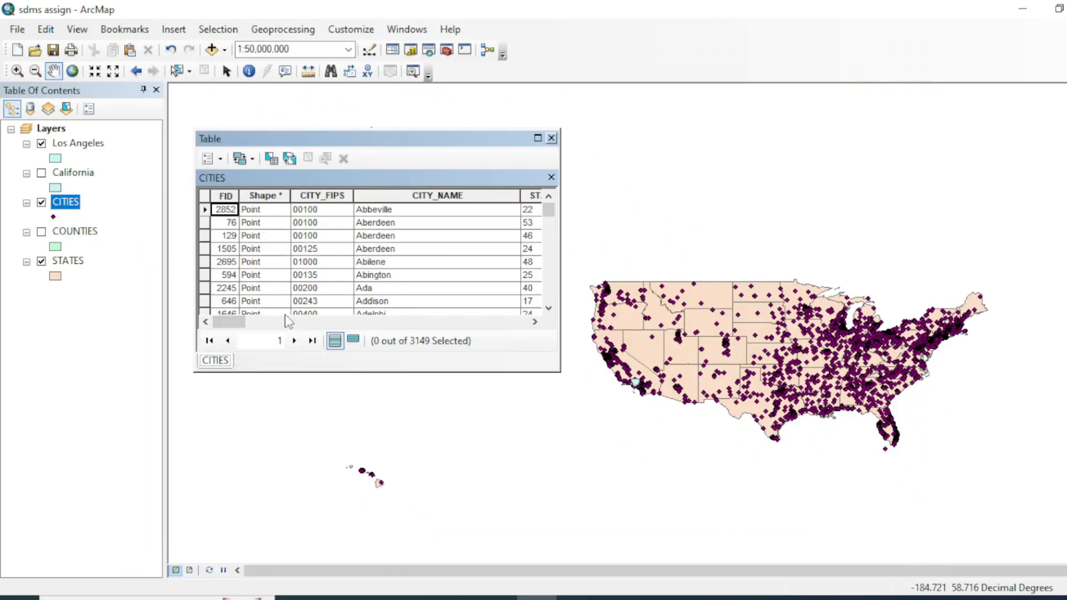
{"action": "left_click", "coordinate": [297, 321]}
{"action": "left_click", "coordinate": [332, 321]}
{"action": "scroll", "coordinate": [378, 278], "scroll_direction": "down", "scroll_amount": 3}
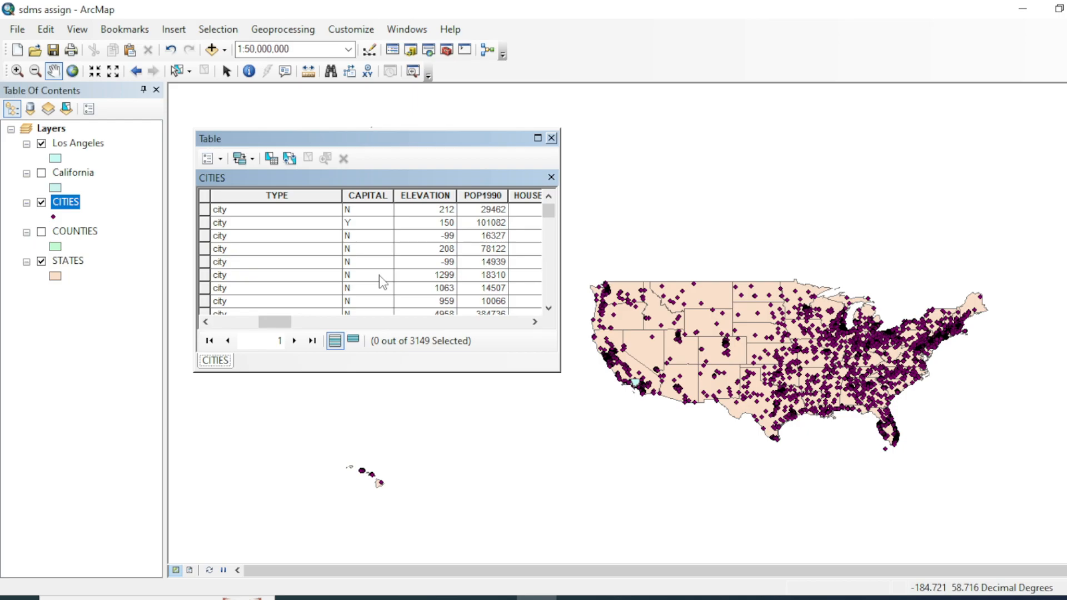
{"action": "scroll", "coordinate": [466, 247], "scroll_direction": "down", "scroll_amount": 5}
{"action": "scroll", "coordinate": [465, 247], "scroll_direction": "down", "scroll_amount": 1}
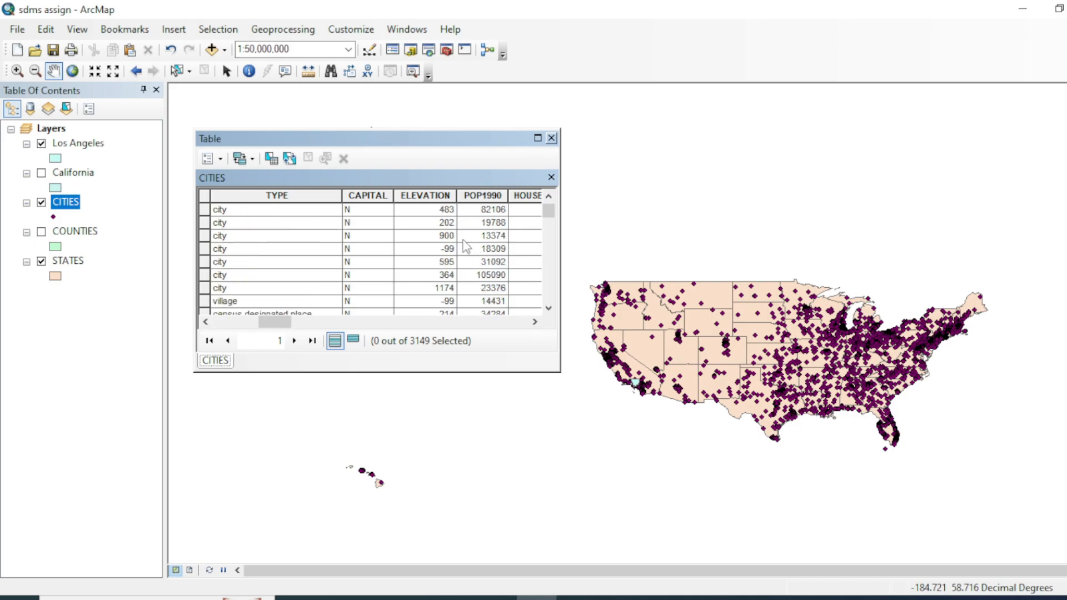
{"action": "left_click", "coordinate": [552, 137]}
Step: Rerun the "ELEVATION" >300 query on CITIES with the method set to Create a new selection, verifying the expression first
{"action": "right_click", "coordinate": [54, 207]}
{"action": "left_click", "coordinate": [225, 28]}
{"action": "left_click", "coordinate": [251, 46]}
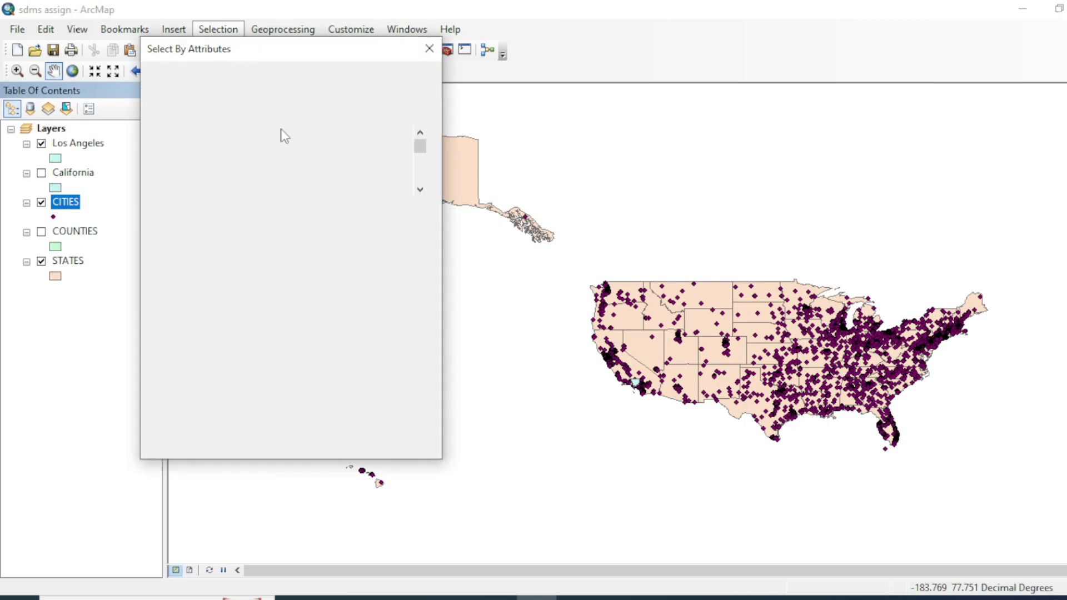
{"action": "left_click", "coordinate": [315, 111]}
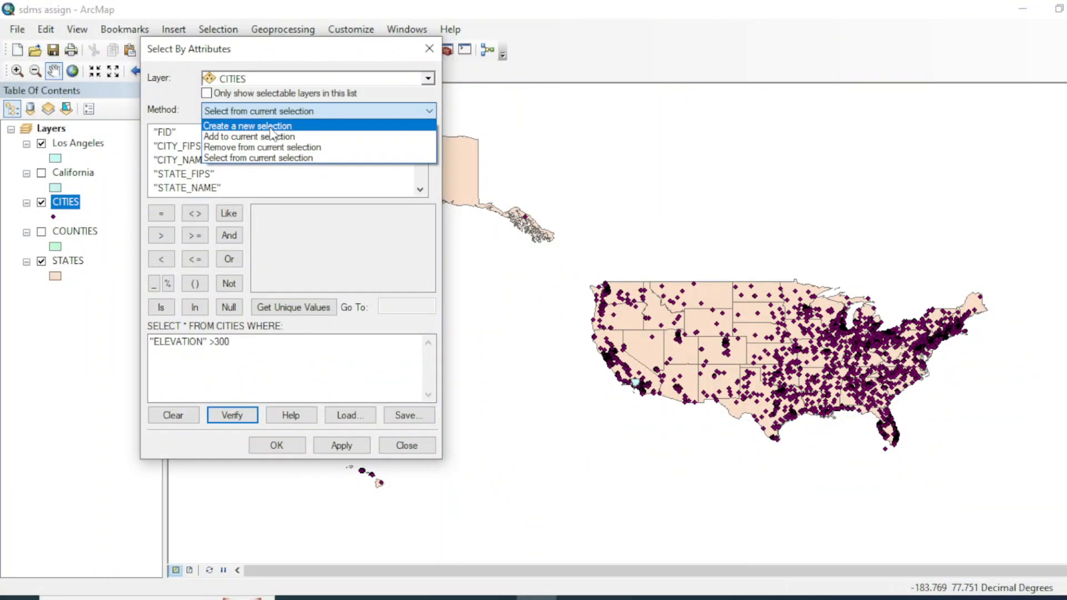
{"action": "left_click", "coordinate": [271, 127]}
{"action": "left_click", "coordinate": [229, 414]}
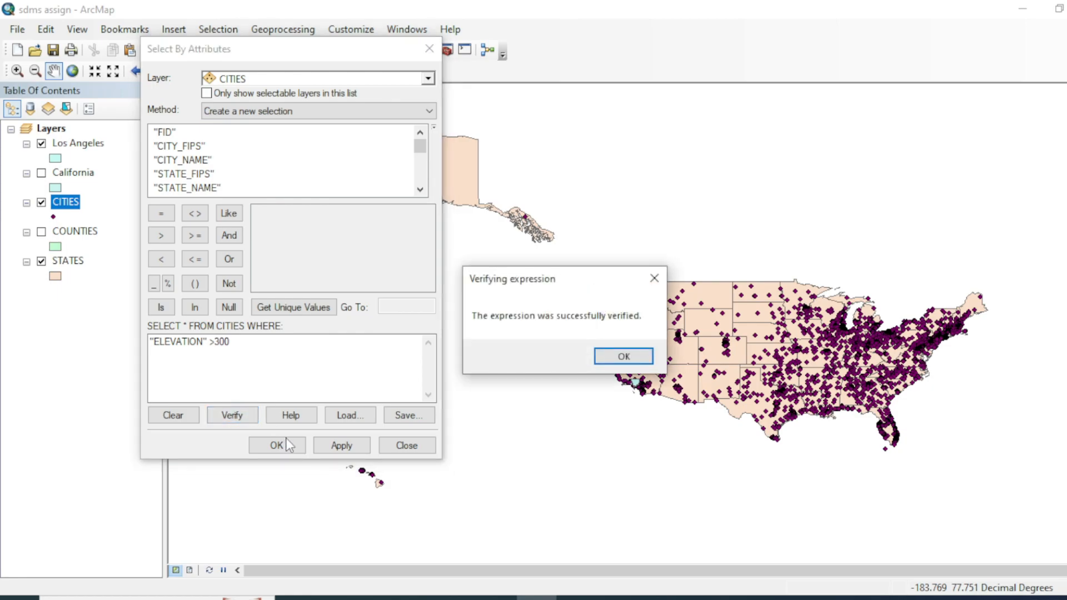
{"action": "left_click", "coordinate": [615, 354]}
{"action": "left_click", "coordinate": [278, 444]}
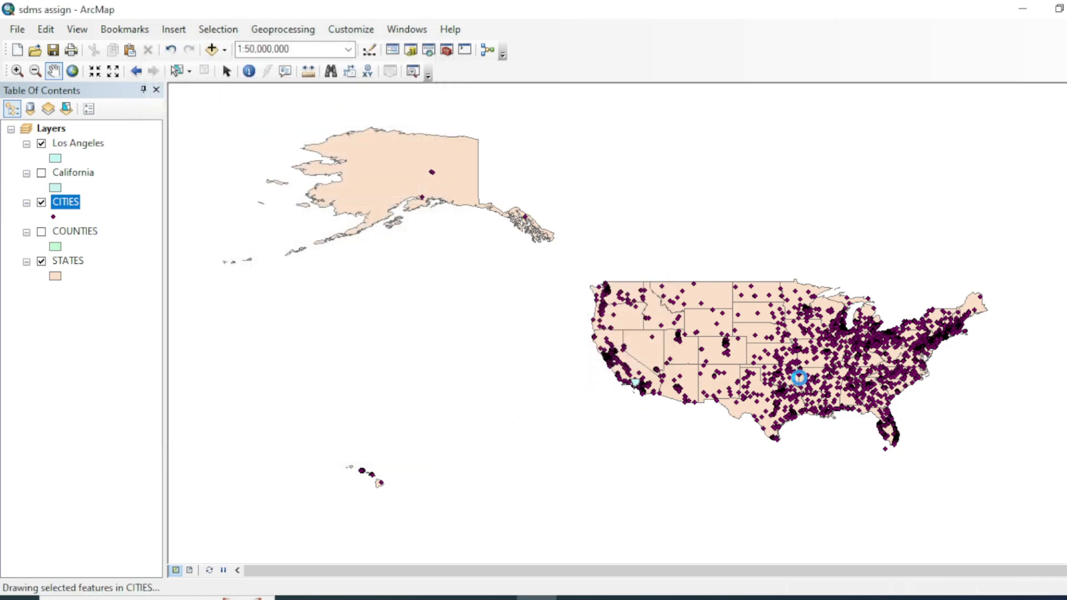
Step: Create a new layer from the selected cities and hide the original CITIES layer
{"action": "right_click", "coordinate": [74, 208]}
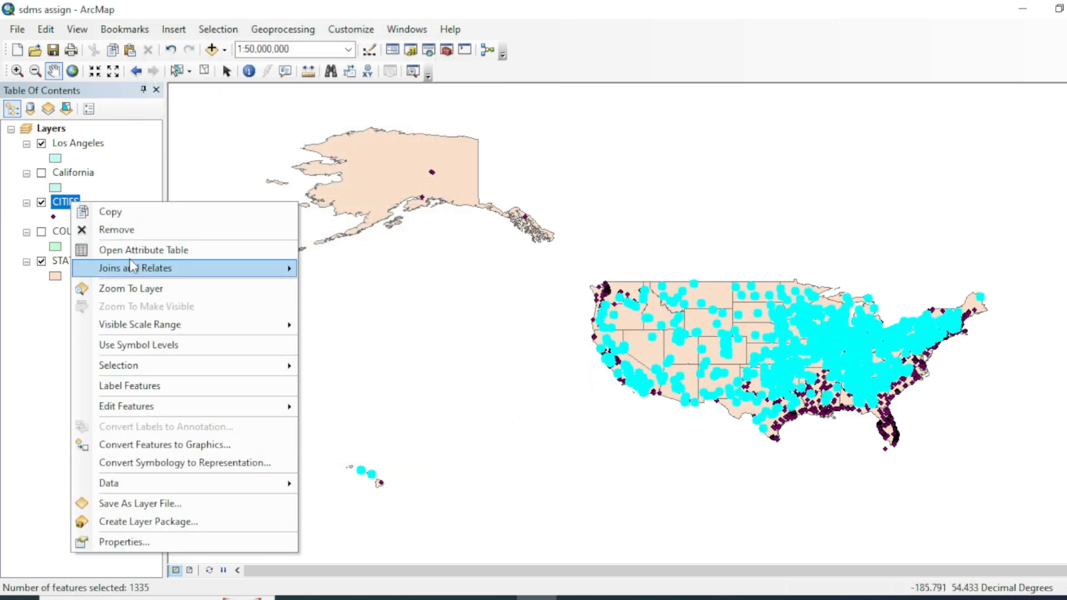
{"action": "mouse_move", "coordinate": [142, 366]}
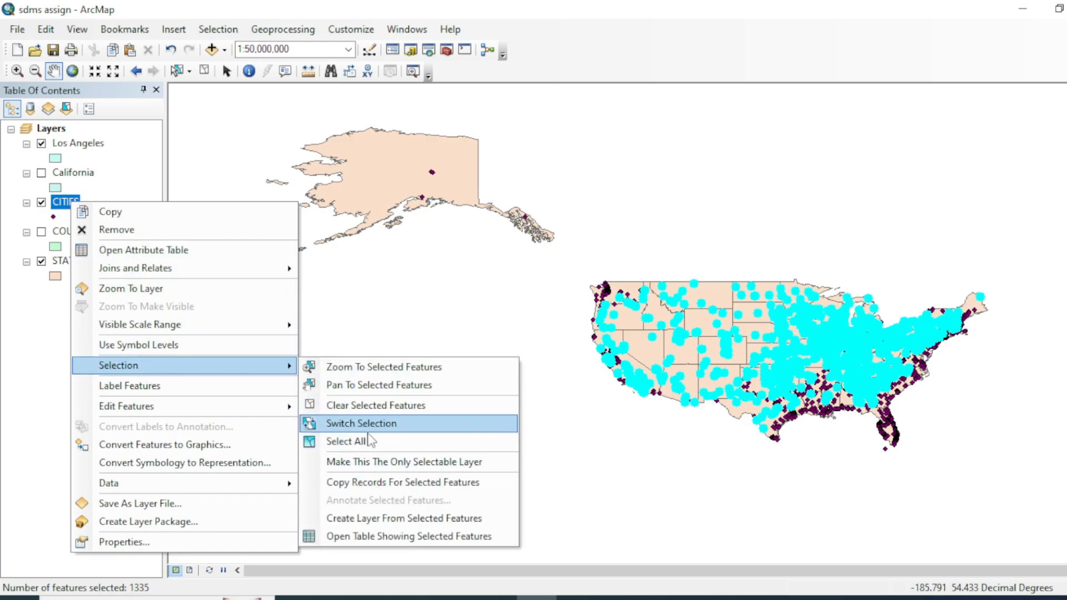
{"action": "left_click", "coordinate": [389, 518]}
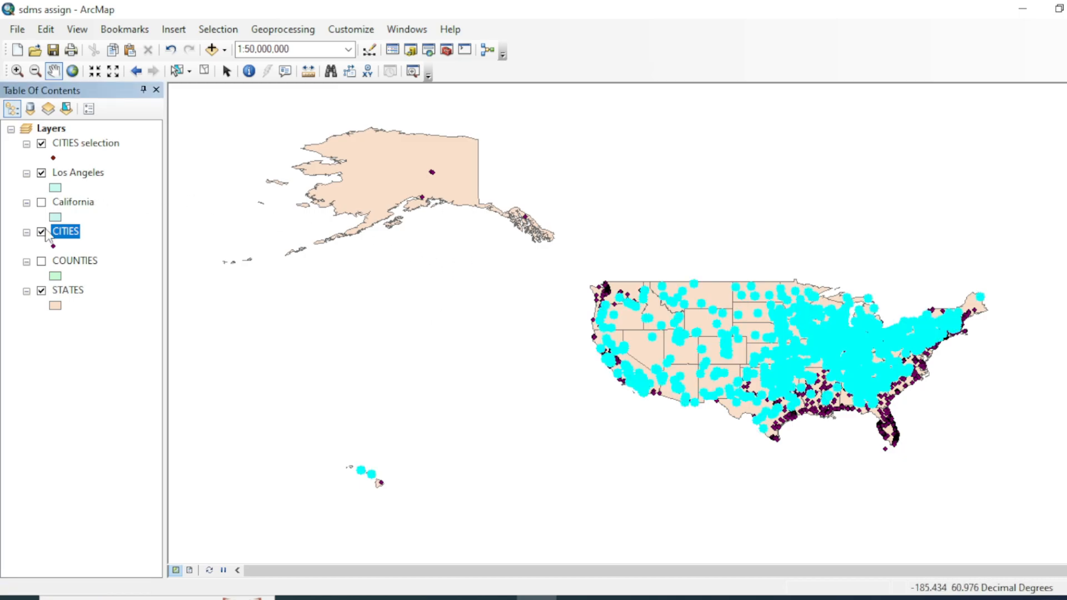
{"action": "left_click", "coordinate": [42, 233]}
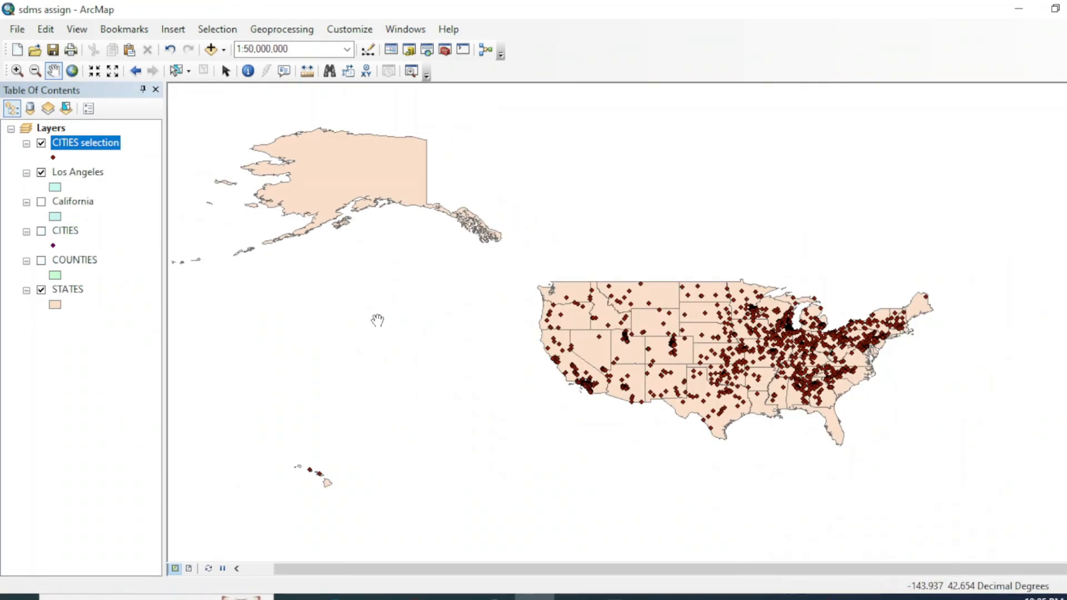
{"action": "left_click_drag", "start_coordinate": [430, 307], "coordinate": [446, 325]}
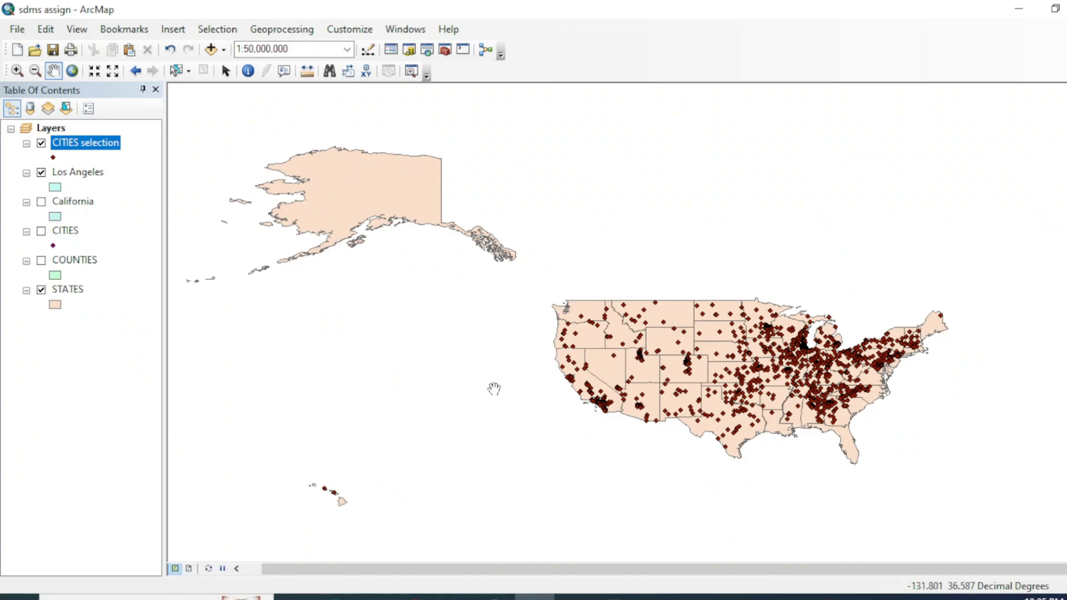
{"action": "left_click_drag", "start_coordinate": [460, 357], "coordinate": [498, 350]}
Step: Switch to the Word assignment, reread the highest-population state and city map questions, and return to ArcMap
{"action": "left_click", "coordinate": [454, 598]}
{"action": "scroll", "coordinate": [399, 412], "scroll_direction": "up", "scroll_amount": 10}
{"action": "scroll", "coordinate": [382, 395], "scroll_direction": "down", "scroll_amount": 3}
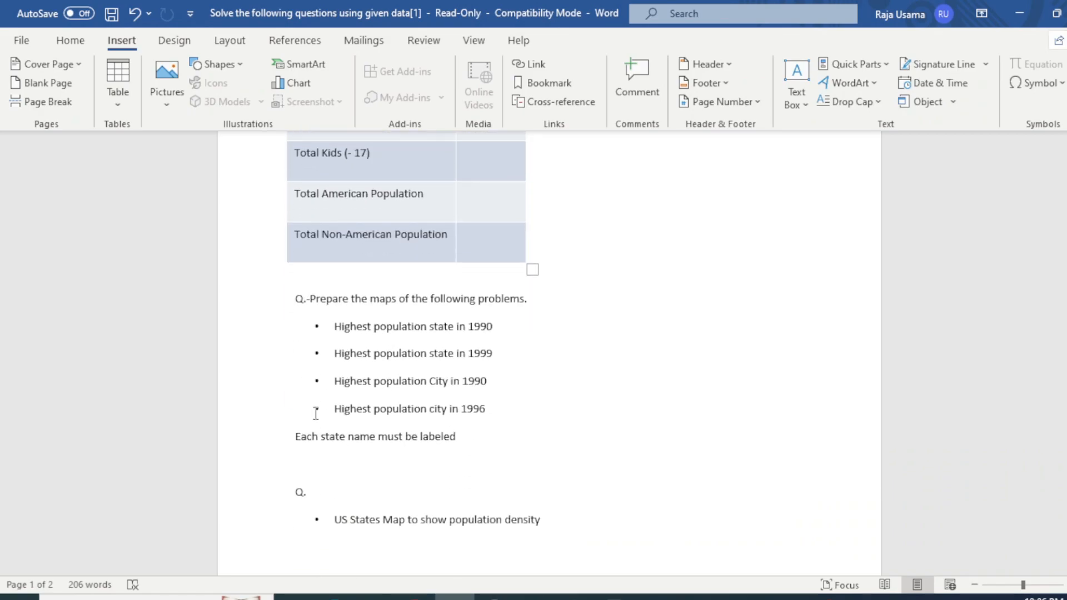
{"action": "scroll", "coordinate": [314, 400], "scroll_direction": "down", "scroll_amount": 3}
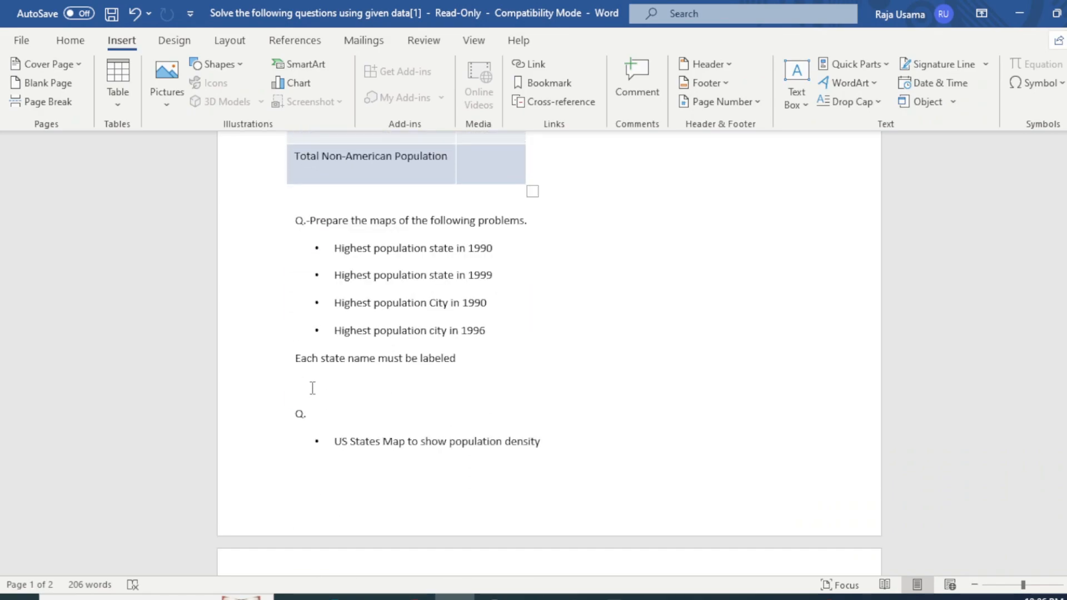
{"action": "scroll", "coordinate": [312, 388], "scroll_direction": "down", "scroll_amount": 10}
{"action": "scroll", "coordinate": [382, 392], "scroll_direction": "up", "scroll_amount": 7}
{"action": "left_click_drag", "start_coordinate": [335, 204], "coordinate": [492, 199]}
{"action": "left_click", "coordinate": [474, 250]}
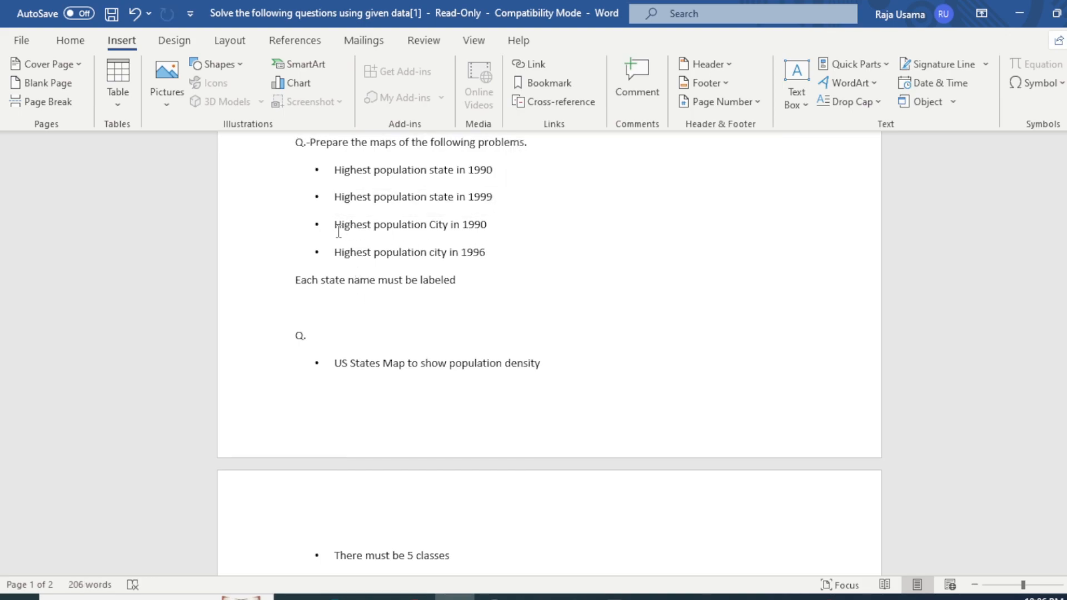
{"action": "triple_click", "coordinate": [382, 222]}
{"action": "left_click", "coordinate": [467, 252]}
{"action": "left_click", "coordinate": [1019, 13]}
Step: Return to ArcMap and symbolize the STATES layer with graduated colors using POP1990 as the value field
{"action": "mouse_move", "coordinate": [402, 496]}
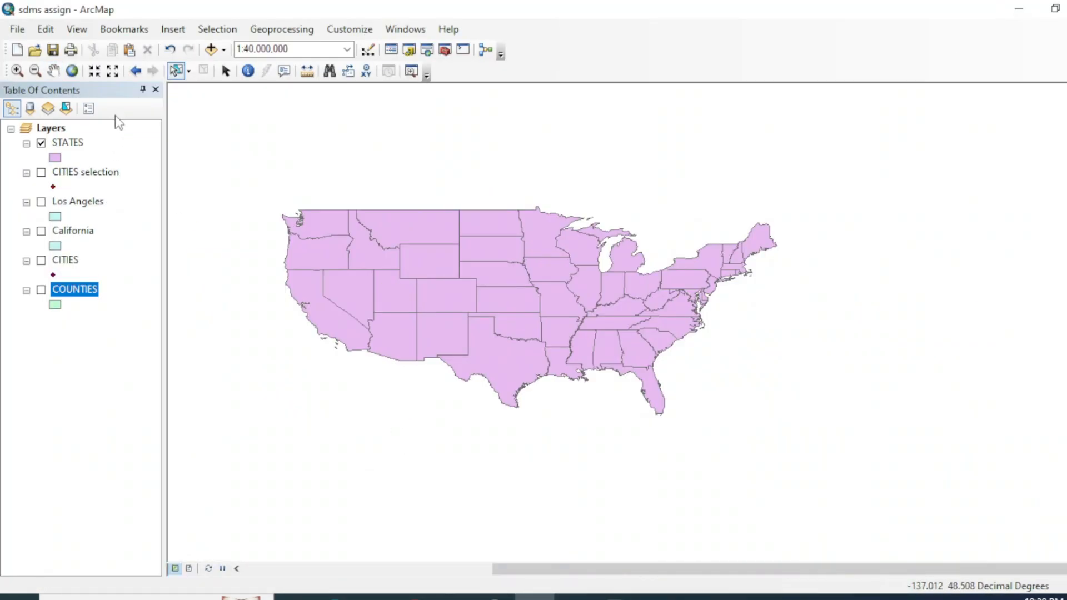
{"action": "left_click_drag", "start_coordinate": [406, 285], "coordinate": [436, 286]}
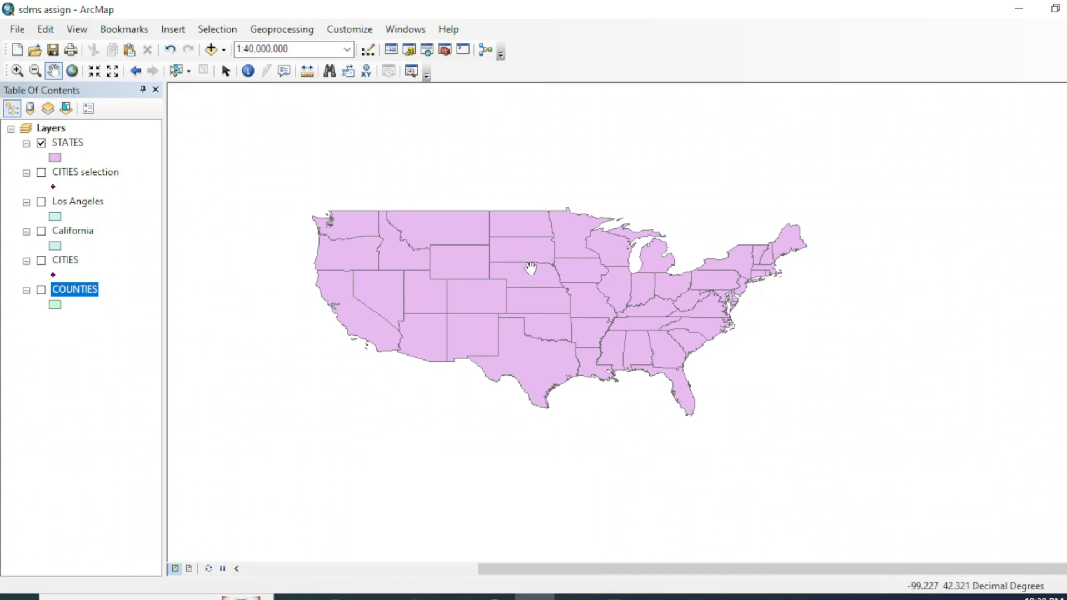
{"action": "left_click_drag", "start_coordinate": [412, 223], "coordinate": [434, 260]}
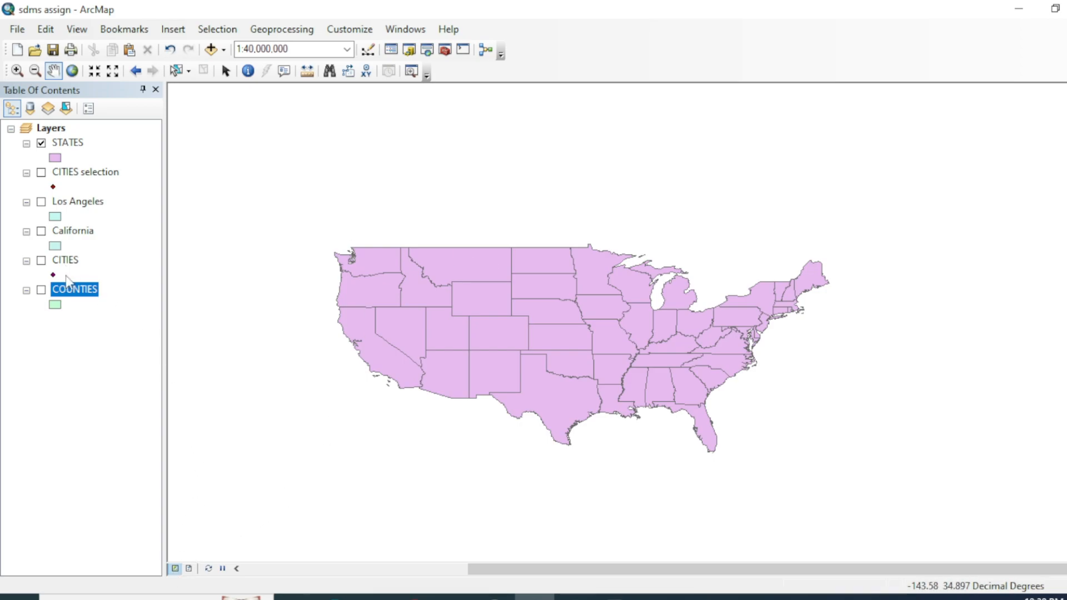
{"action": "right_click", "coordinate": [78, 295]}
{"action": "left_click", "coordinate": [17, 369]}
{"action": "right_click", "coordinate": [68, 143]}
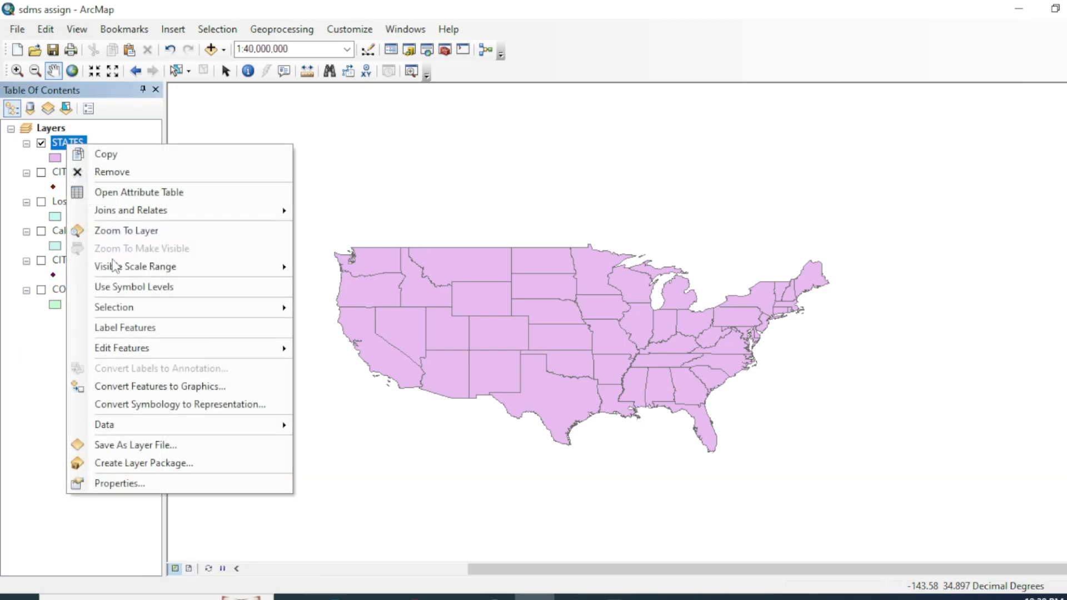
{"action": "left_click", "coordinate": [125, 486]}
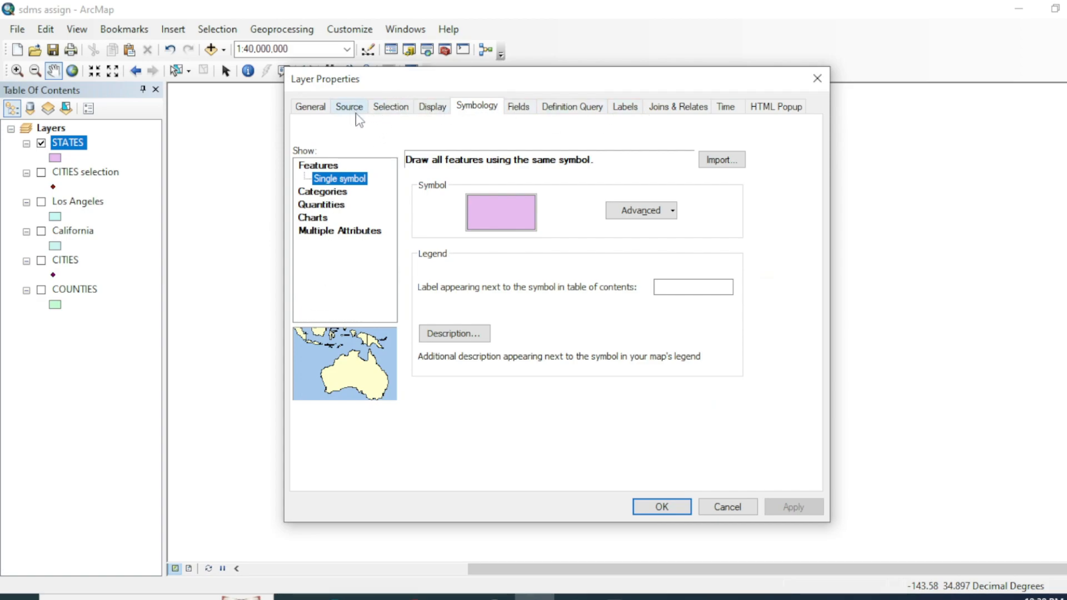
{"action": "left_click", "coordinate": [316, 206]}
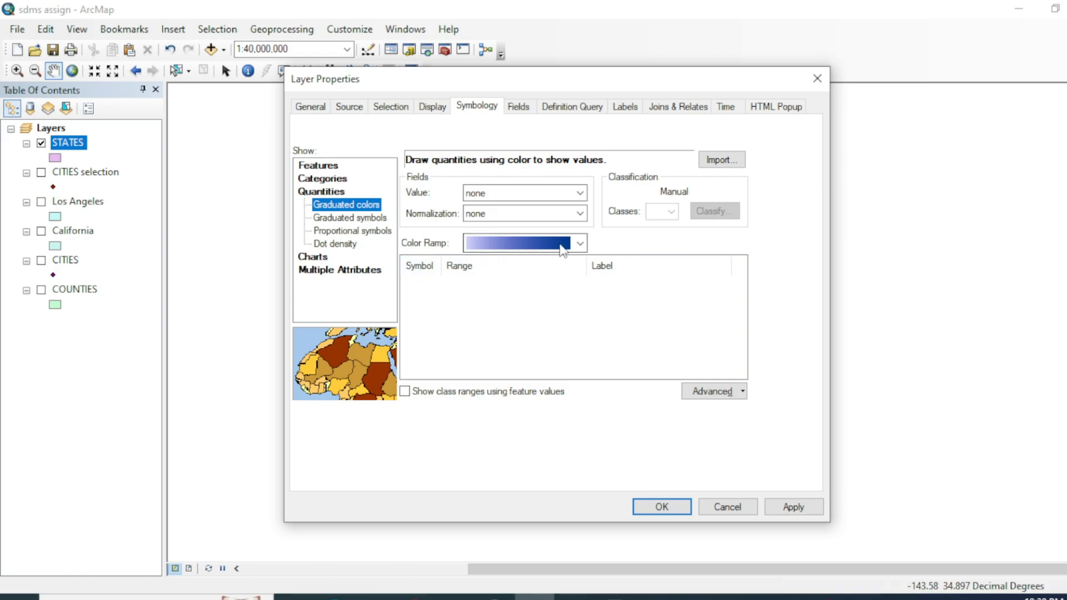
{"action": "left_click", "coordinate": [579, 193]}
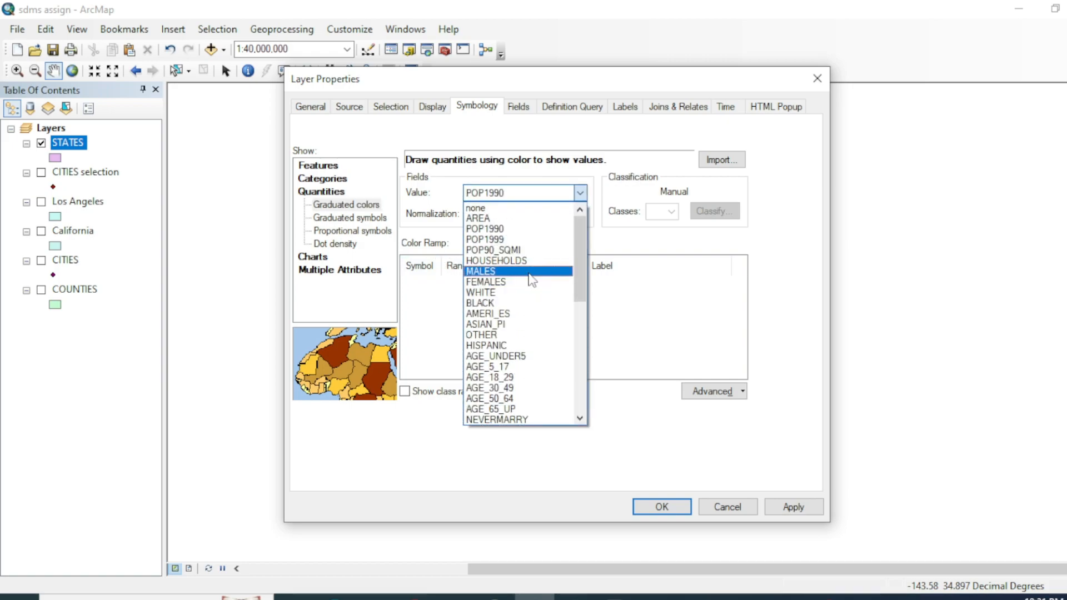
{"action": "left_click", "coordinate": [503, 229]}
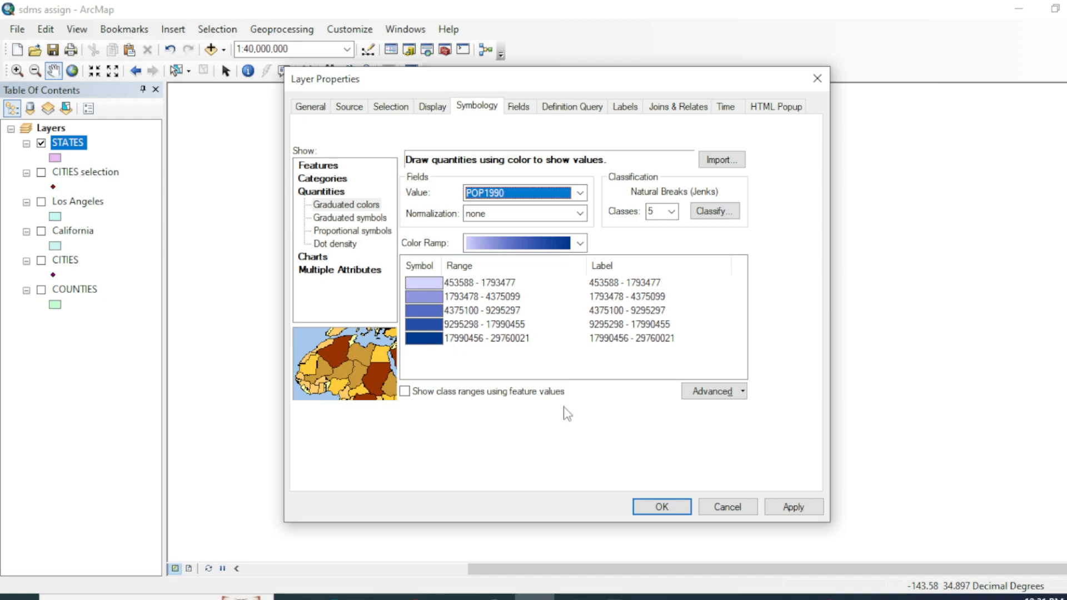
{"action": "left_click", "coordinate": [660, 507]}
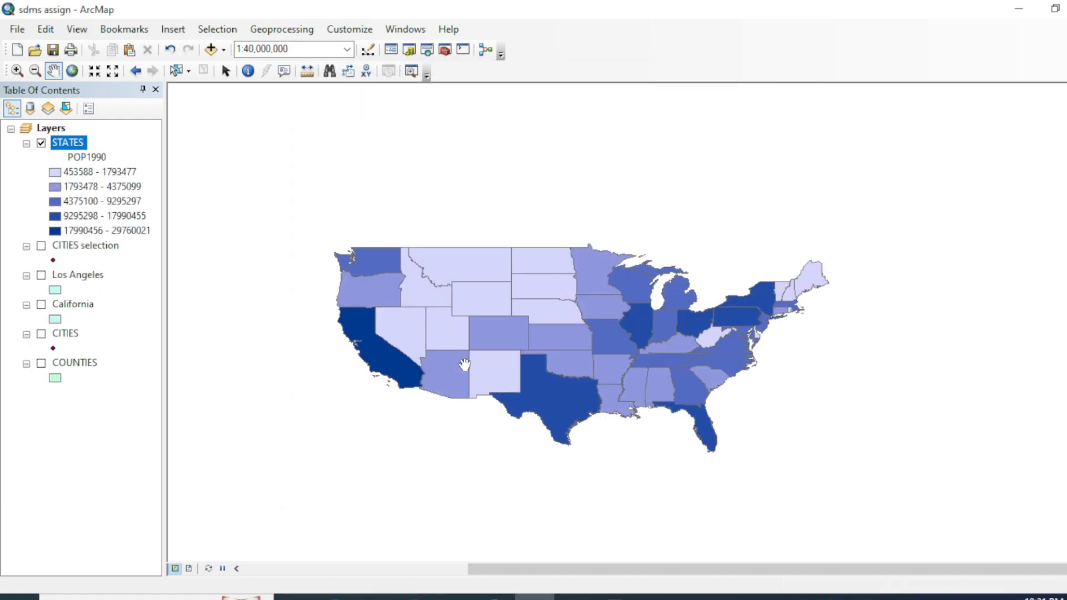
Step: Switch to the page layout and enlarge the states map in its data frame to a scale of 1:50,000,000
{"action": "left_click", "coordinate": [189, 568]}
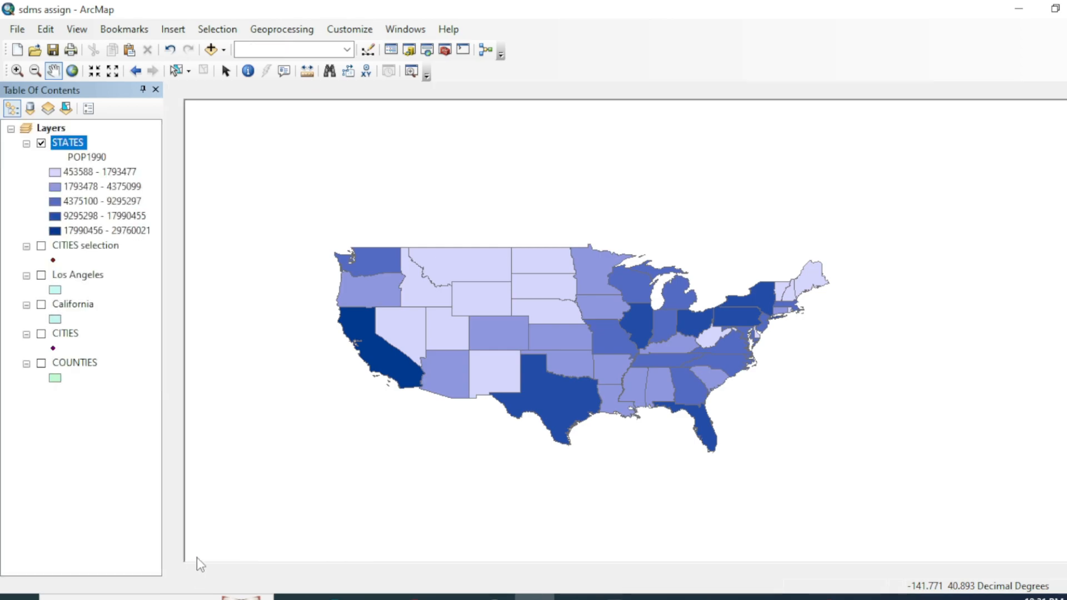
{"action": "left_click", "coordinate": [226, 70]}
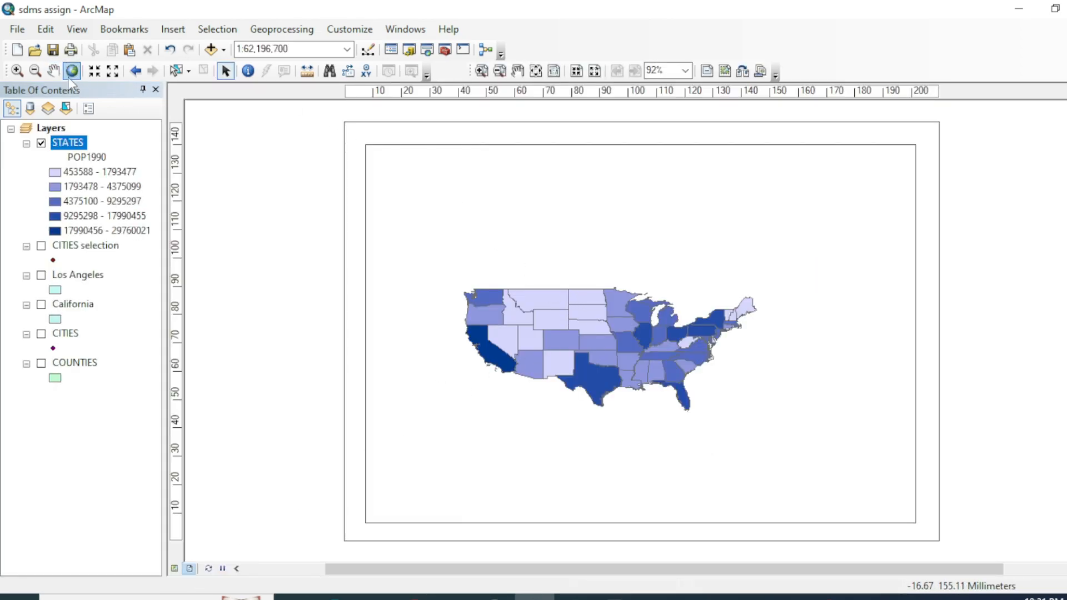
{"action": "left_click", "coordinate": [18, 71]}
{"action": "left_click", "coordinate": [562, 338]}
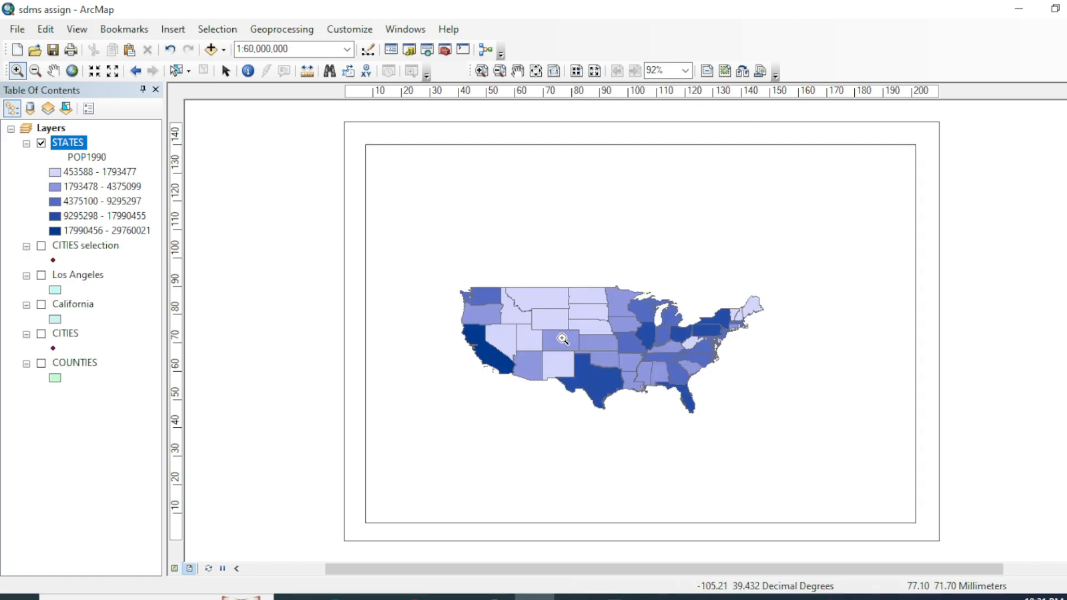
{"action": "left_click", "coordinate": [562, 338]}
{"action": "left_click", "coordinate": [562, 338]}
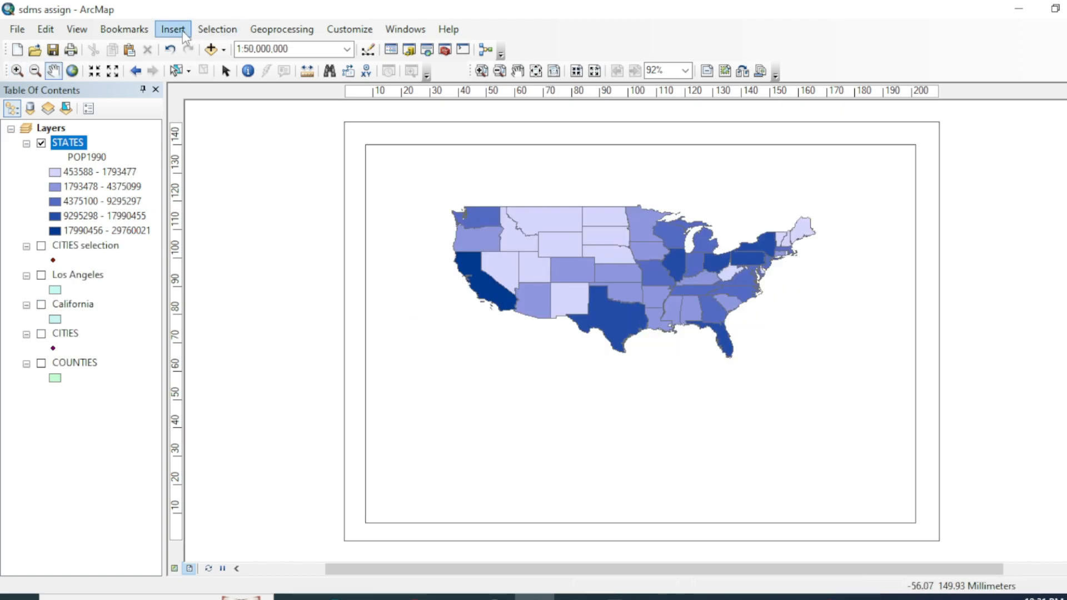
Step: Insert a new data frame and place it below the states map on the page
{"action": "left_click", "coordinate": [185, 31]}
{"action": "left_click", "coordinate": [319, 222]}
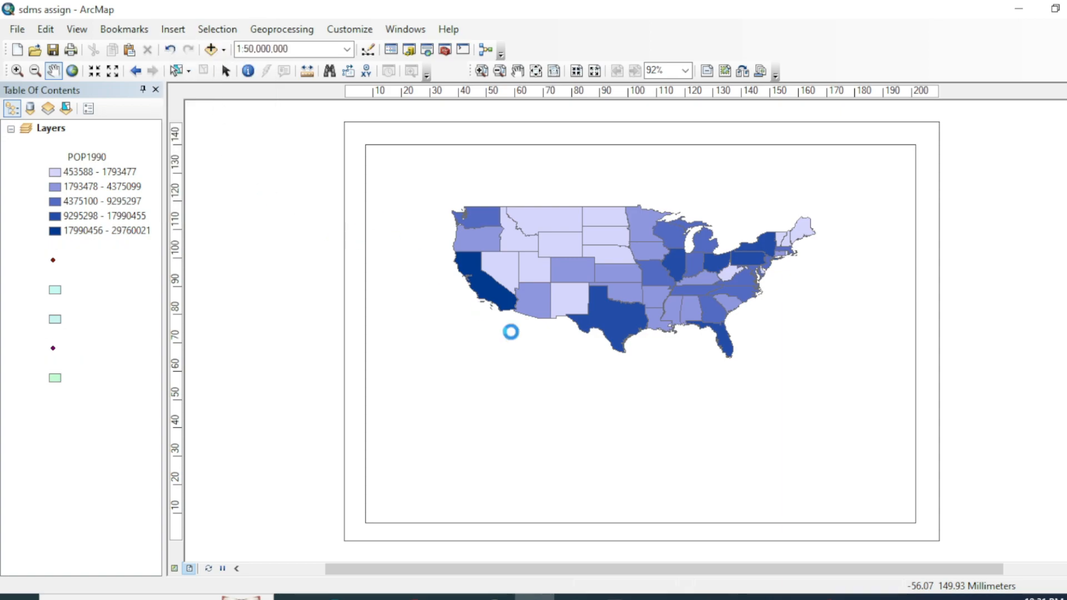
{"action": "left_click_drag", "start_coordinate": [656, 316], "coordinate": [678, 426]}
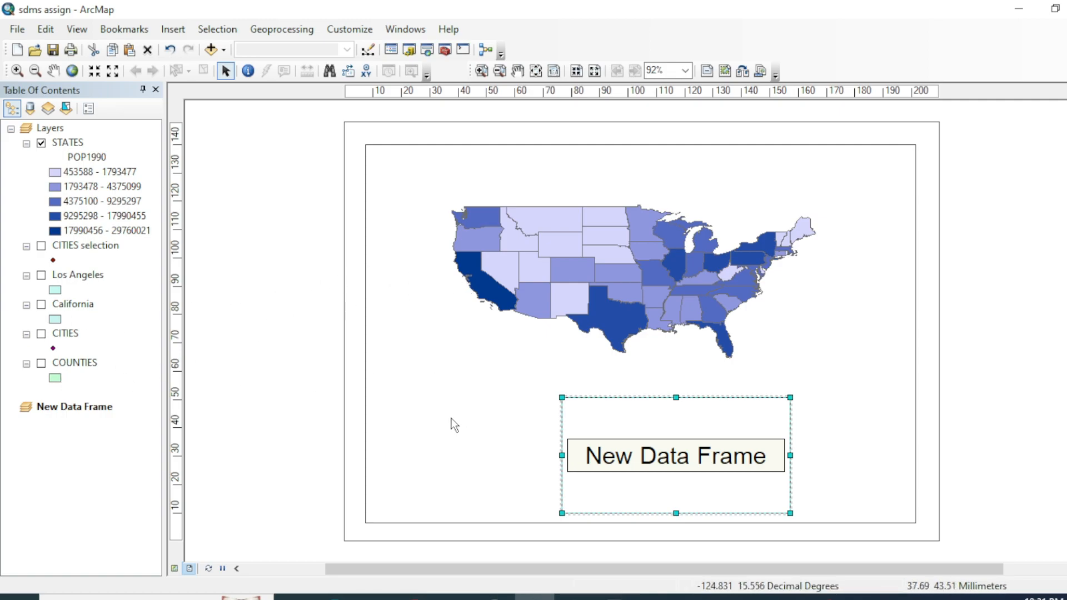
Step: Copy the California layer into the new data frame, make it visible, and zoom in on the state
{"action": "left_click", "coordinate": [85, 310]}
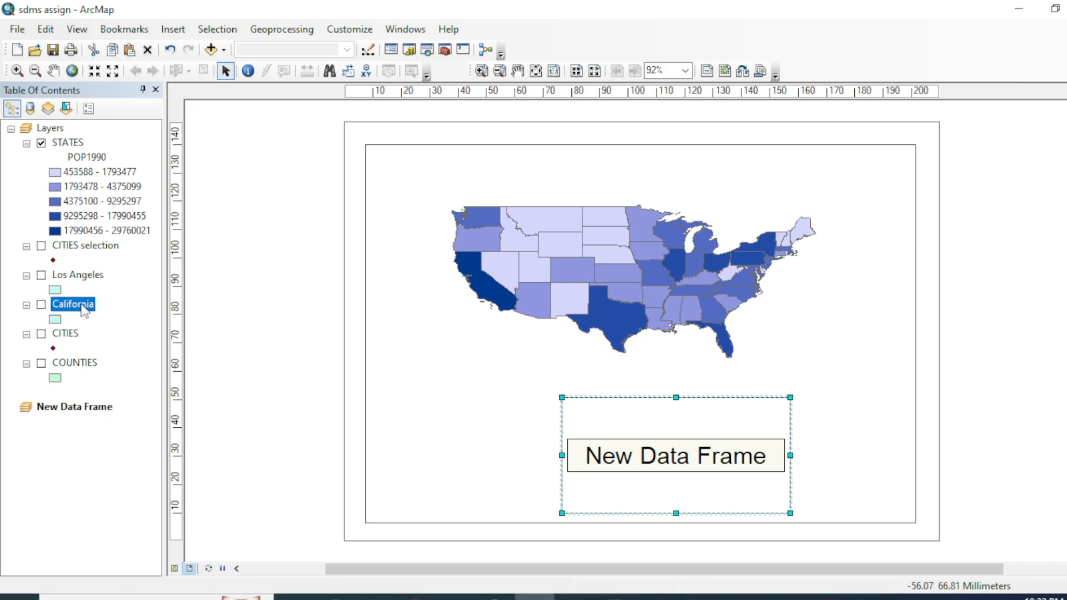
{"action": "left_click_drag", "start_coordinate": [65, 409], "coordinate": [66, 414]}
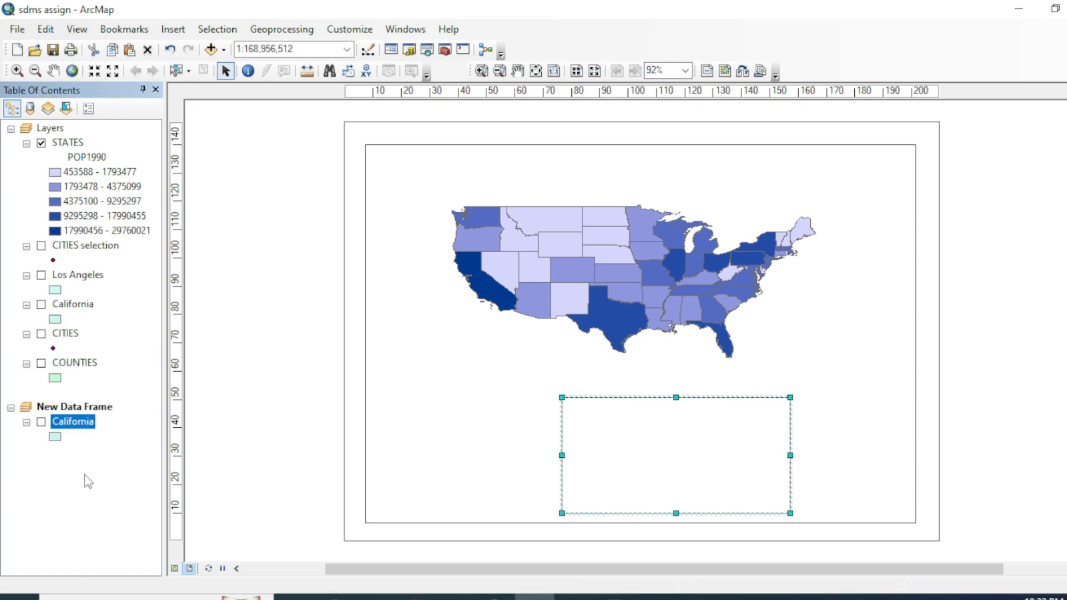
{"action": "left_click", "coordinate": [42, 422]}
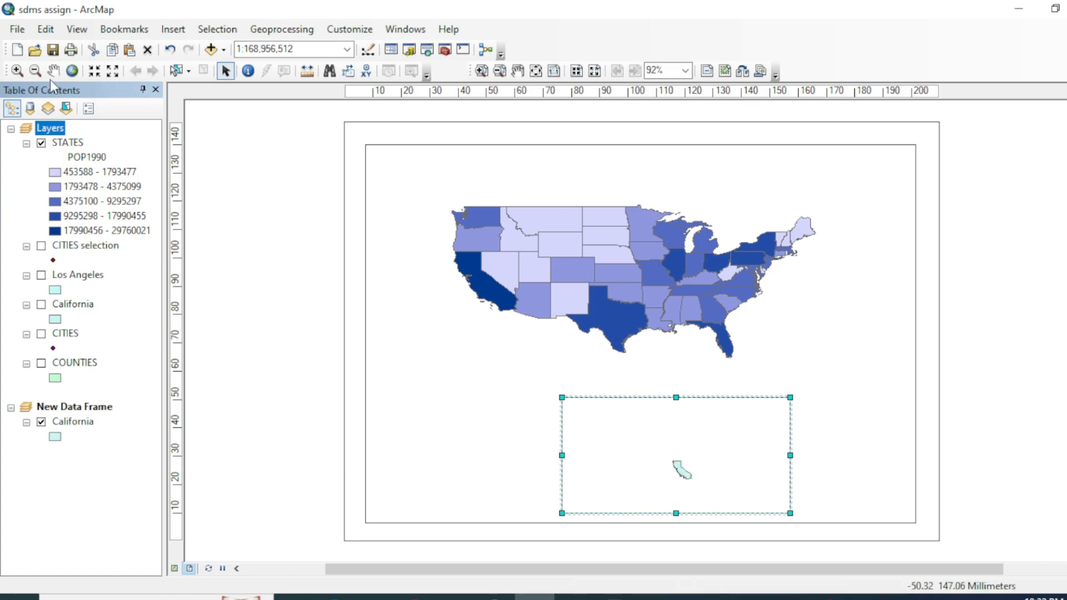
{"action": "left_click", "coordinate": [16, 70]}
{"action": "left_click", "coordinate": [682, 472]}
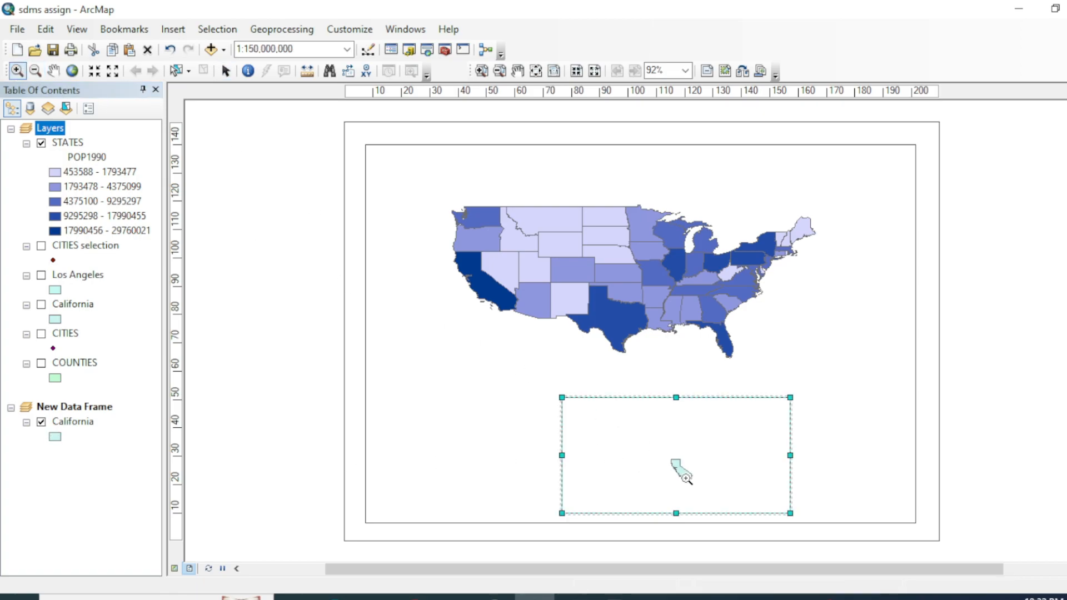
Step: Change the fill color of the California layer in the new data frame to blue
{"action": "left_click", "coordinate": [54, 437]}
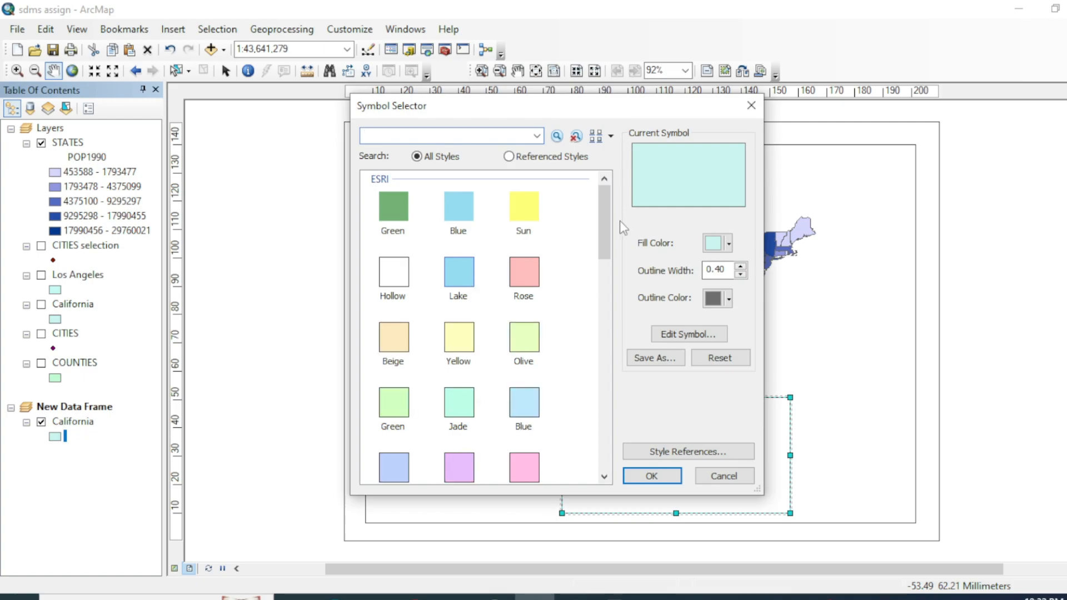
{"action": "left_click", "coordinate": [728, 244]}
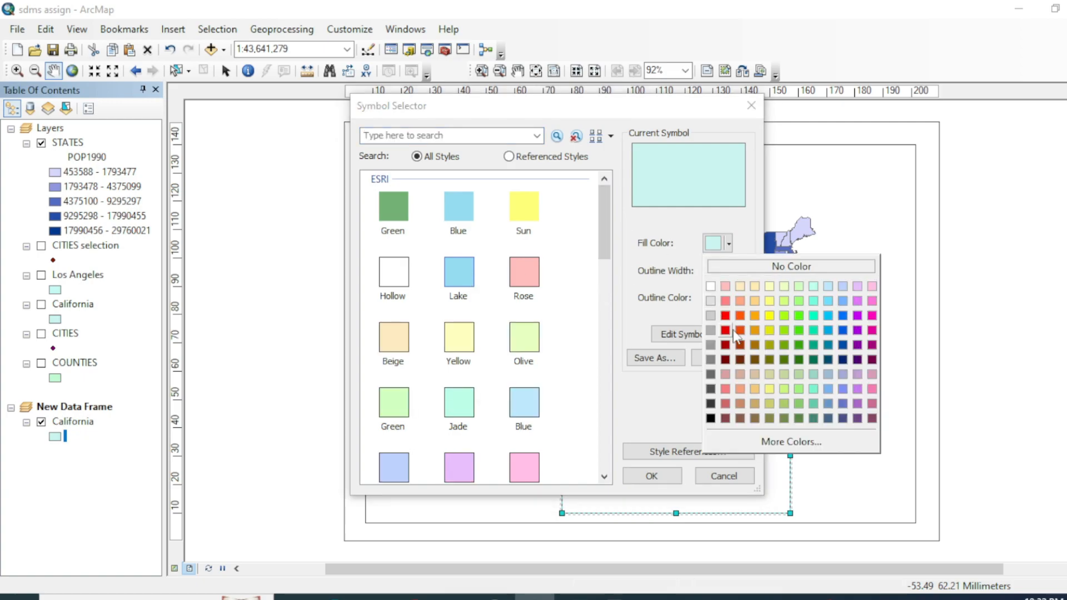
{"action": "left_click", "coordinate": [843, 333]}
{"action": "left_click", "coordinate": [652, 477]}
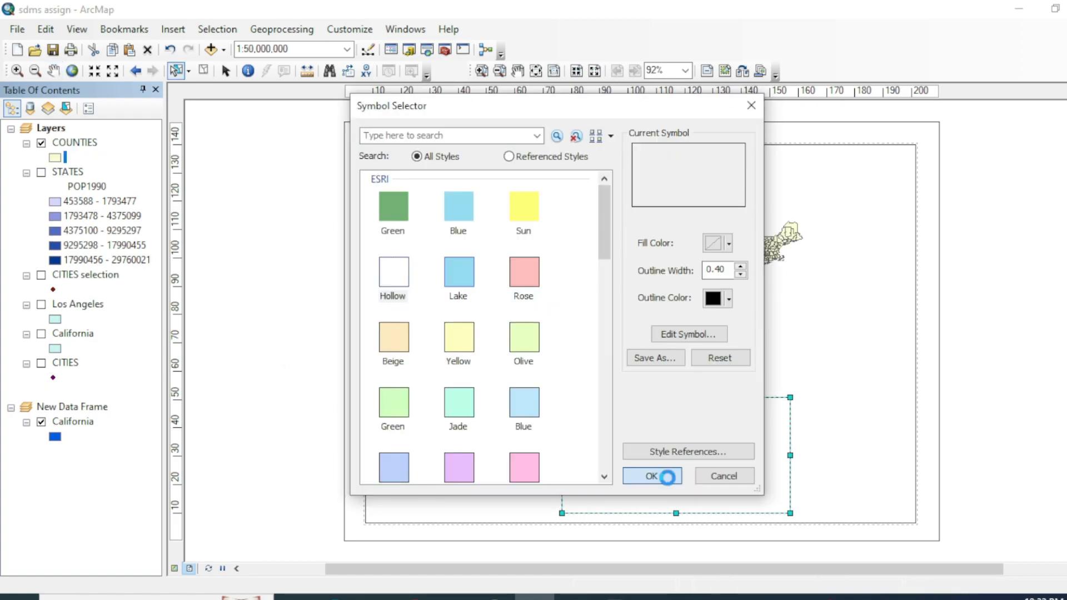
Step: Apply the Hollow symbol to COUNTIES, display STATES beneath it, and clear the selected features
{"action": "left_click", "coordinate": [661, 476]}
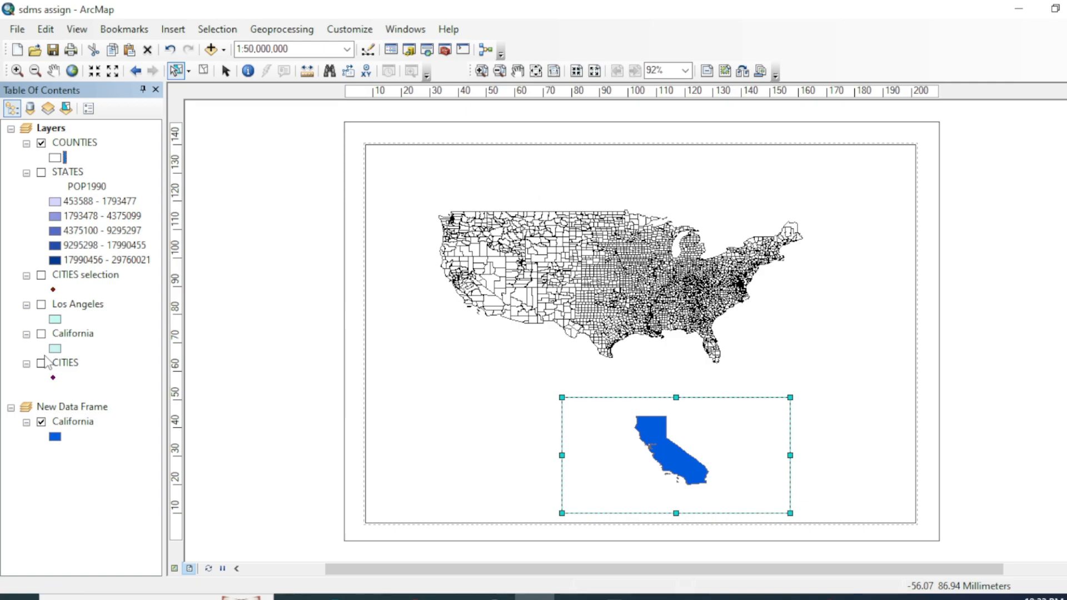
{"action": "left_click", "coordinate": [42, 172]}
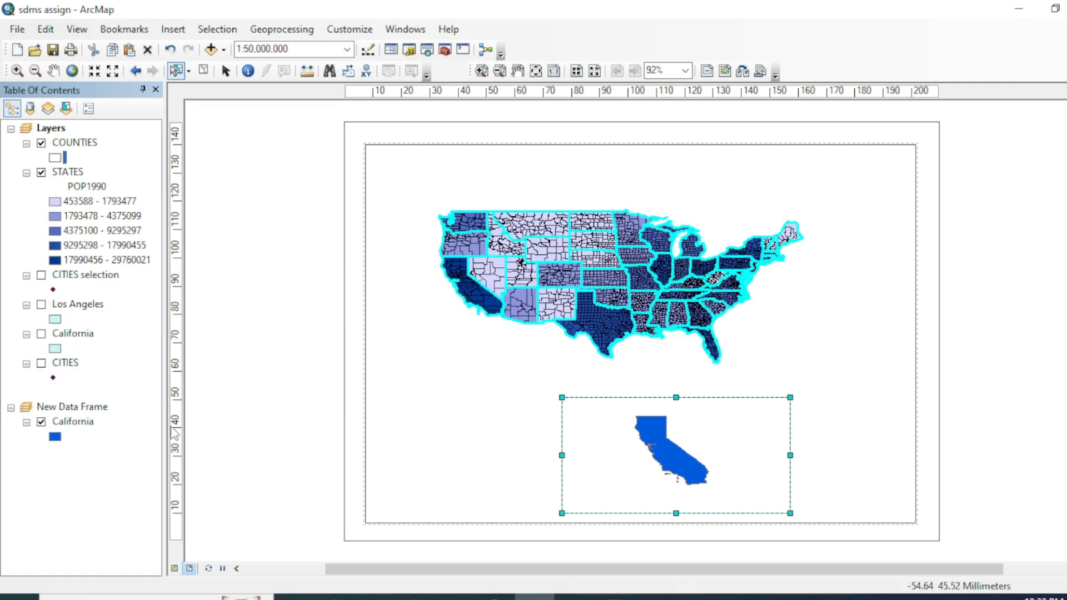
{"action": "left_click", "coordinate": [204, 70]}
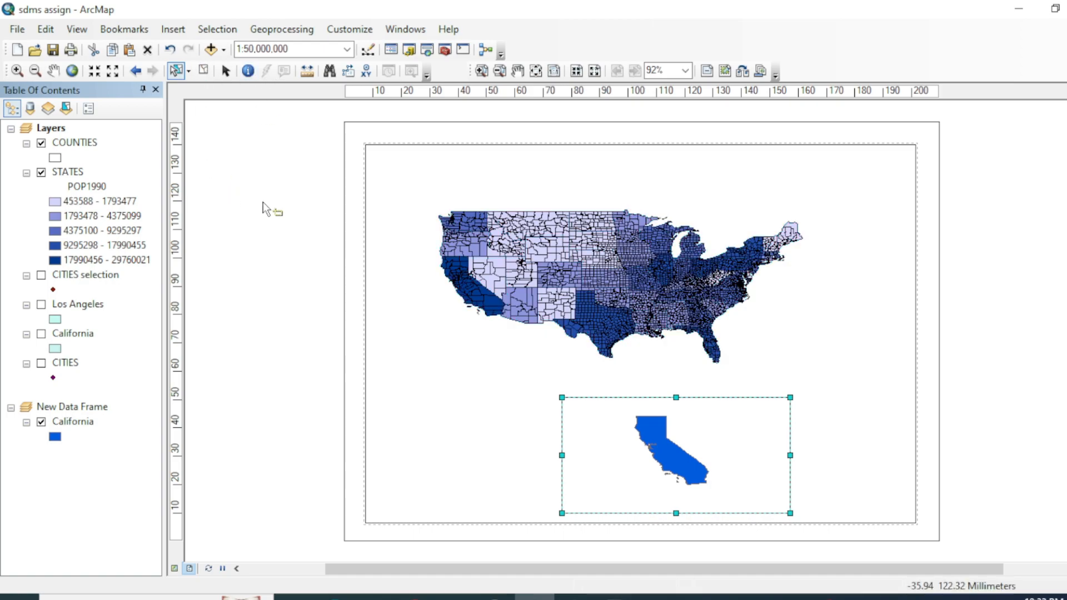
{"action": "left_click", "coordinate": [53, 70]}
{"action": "left_click_drag", "start_coordinate": [589, 261], "coordinate": [647, 263]}
Step: Set the outline width of the COUNTIES symbol to 0.1
{"action": "left_click", "coordinate": [55, 158]}
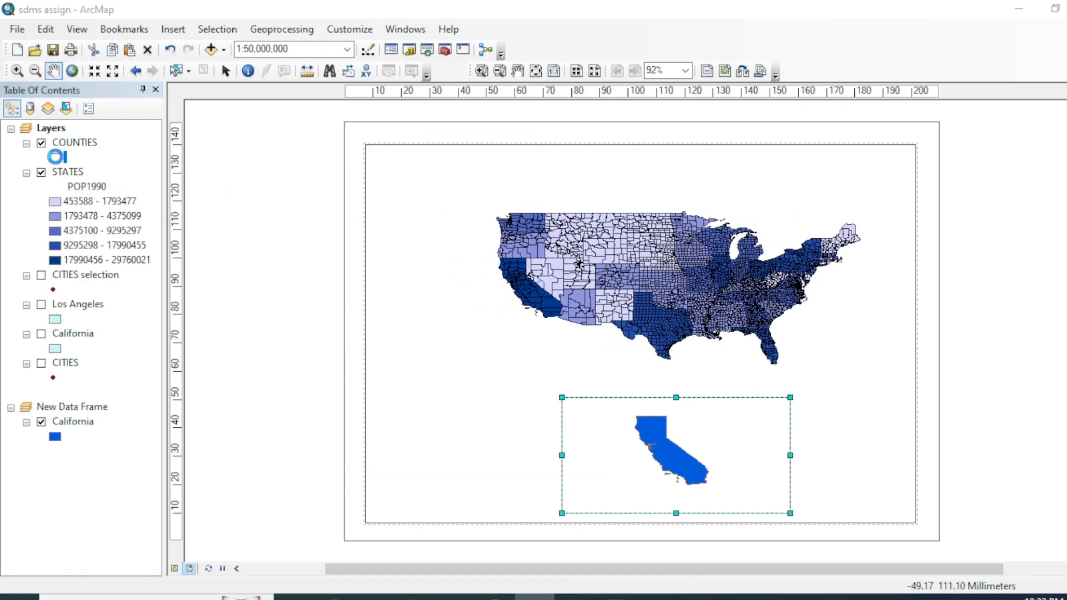
{"action": "left_click", "coordinate": [741, 274]}
{"action": "left_click", "coordinate": [741, 267]}
{"action": "type", "text": "0.1"}
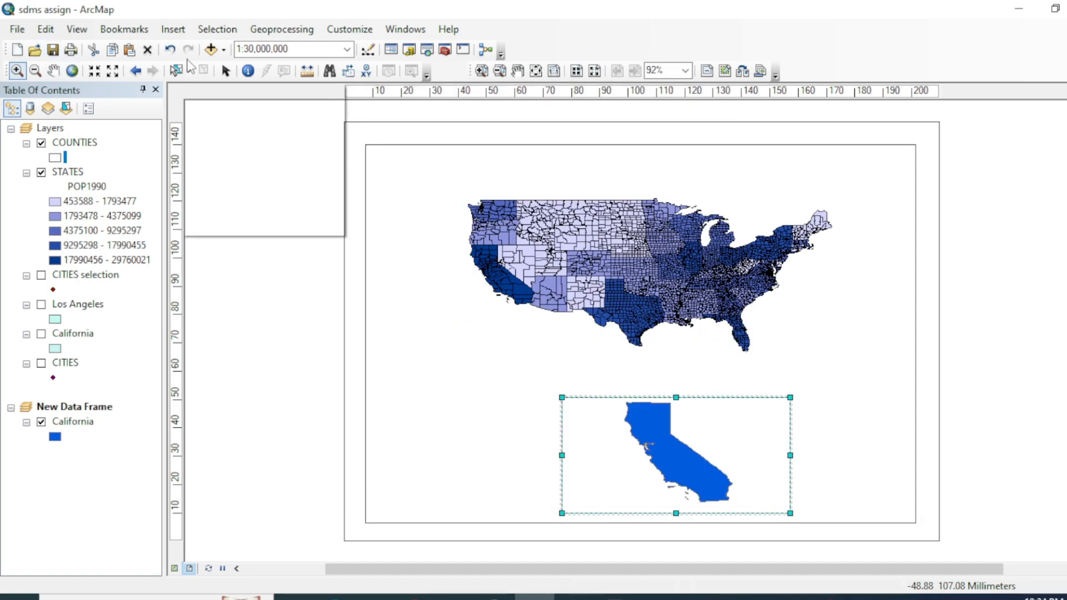
Step: Insert a second new data frame and fit it into the space beside the California frame, below the states map
{"action": "left_click", "coordinate": [170, 32]}
{"action": "left_click", "coordinate": [225, 48]}
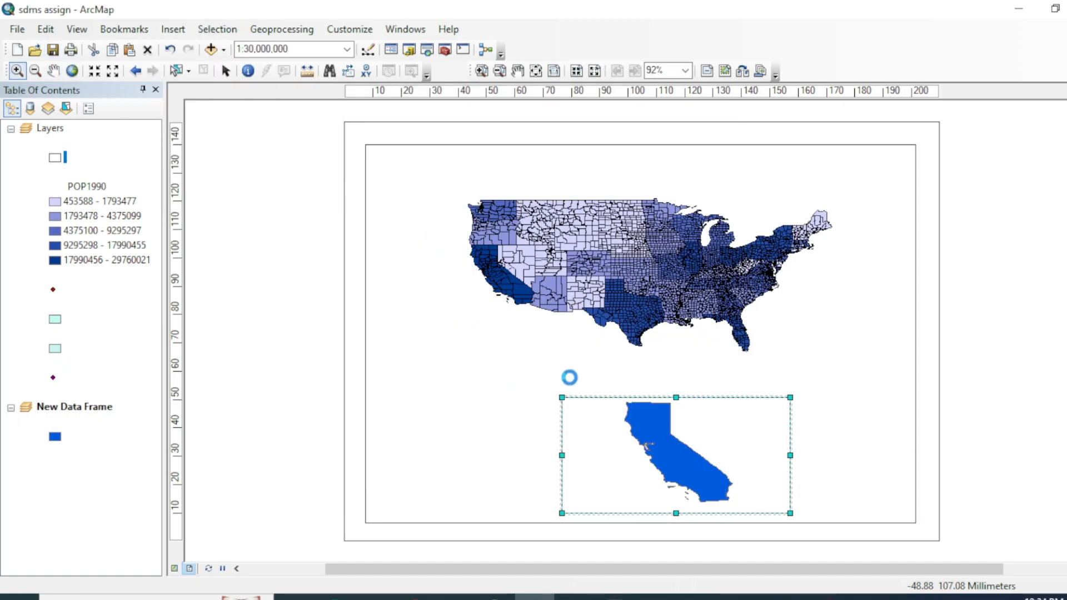
{"action": "left_click_drag", "start_coordinate": [667, 327], "coordinate": [518, 420]}
{"action": "left_click_drag", "start_coordinate": [608, 365], "coordinate": [549, 384]}
{"action": "left_click_drag", "start_coordinate": [494, 425], "coordinate": [469, 398]}
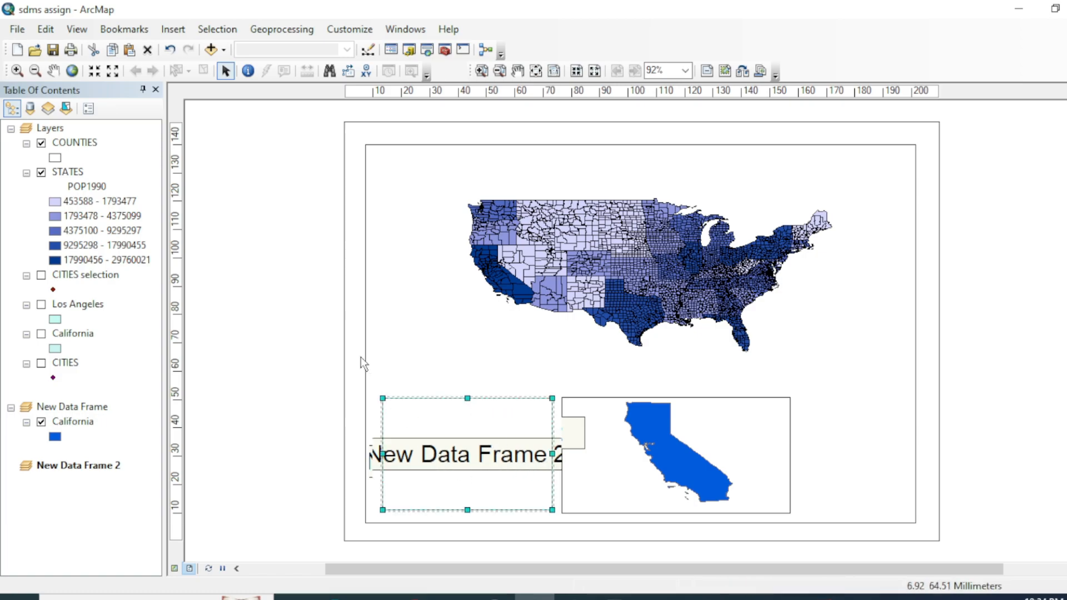
{"action": "left_click", "coordinate": [287, 404]}
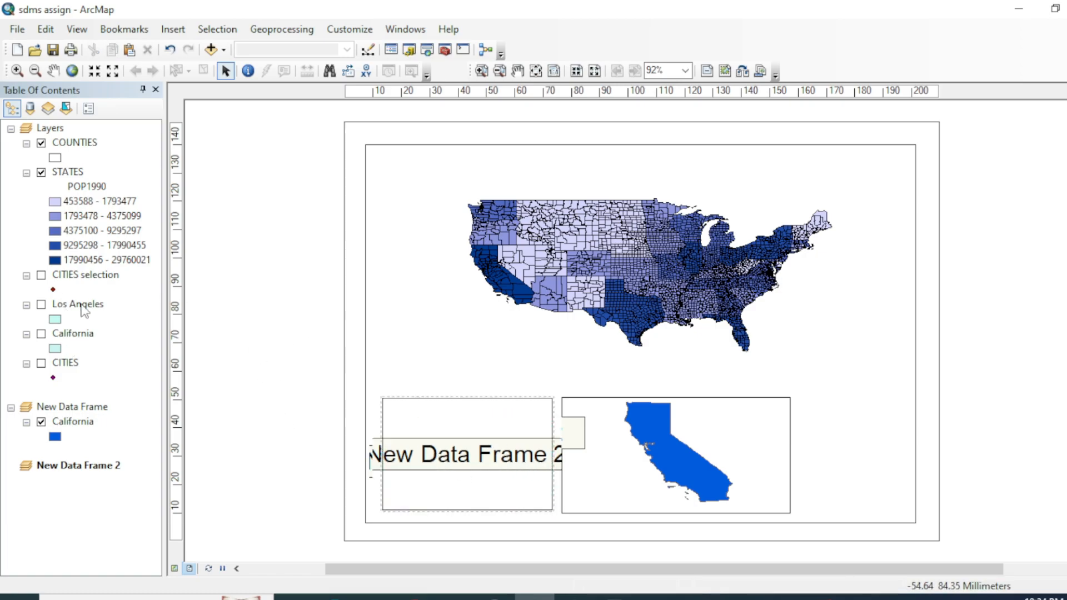
Step: Copy the Los Angeles layer into New Data Frame 2, display it with a dark blue fill, and center it in the frame
{"action": "left_click_drag", "start_coordinate": [81, 309], "coordinate": [79, 411]}
{"action": "left_click_drag", "start_coordinate": [77, 475], "coordinate": [78, 477]}
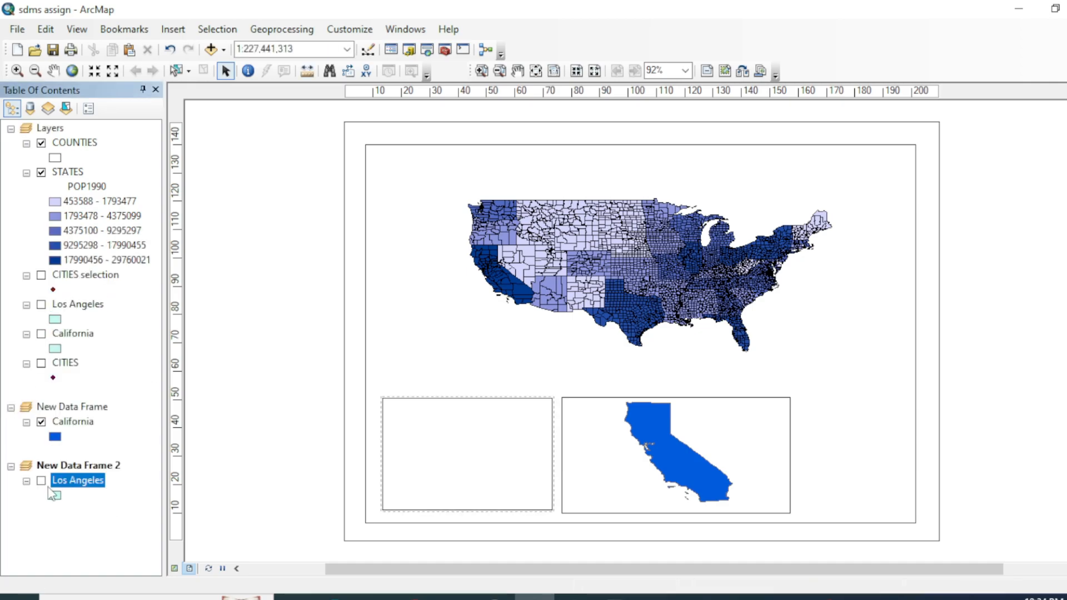
{"action": "left_click", "coordinate": [675, 490]}
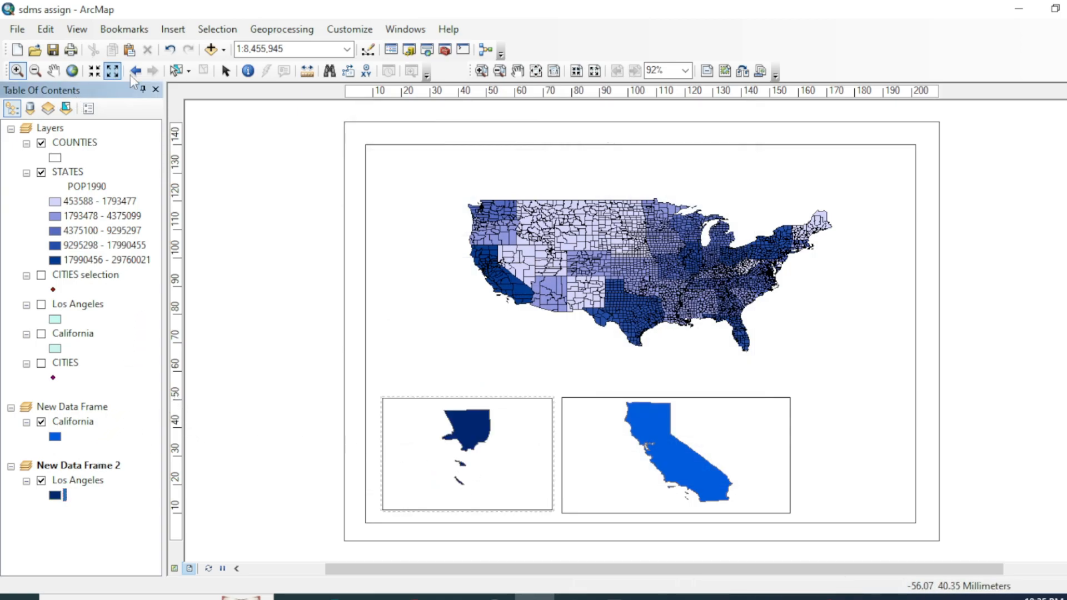
{"action": "left_click", "coordinate": [53, 71]}
{"action": "left_click_drag", "start_coordinate": [478, 488], "coordinate": [478, 496]}
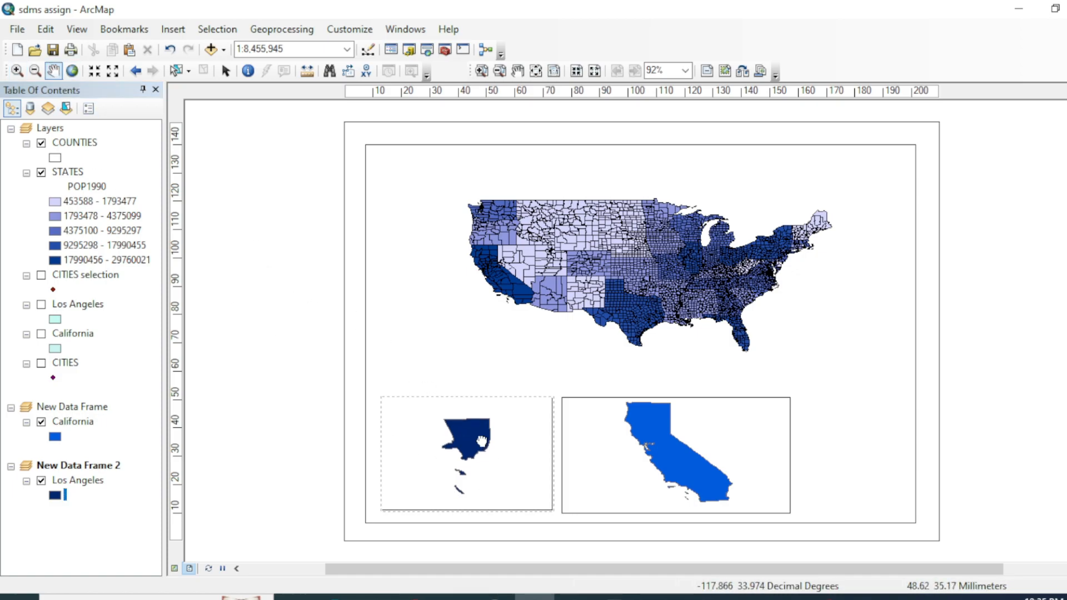
Step: Label the features of the Los Angeles layer and the California layer in their inset data frames
{"action": "right_click", "coordinate": [87, 488]}
{"action": "left_click", "coordinate": [132, 308]}
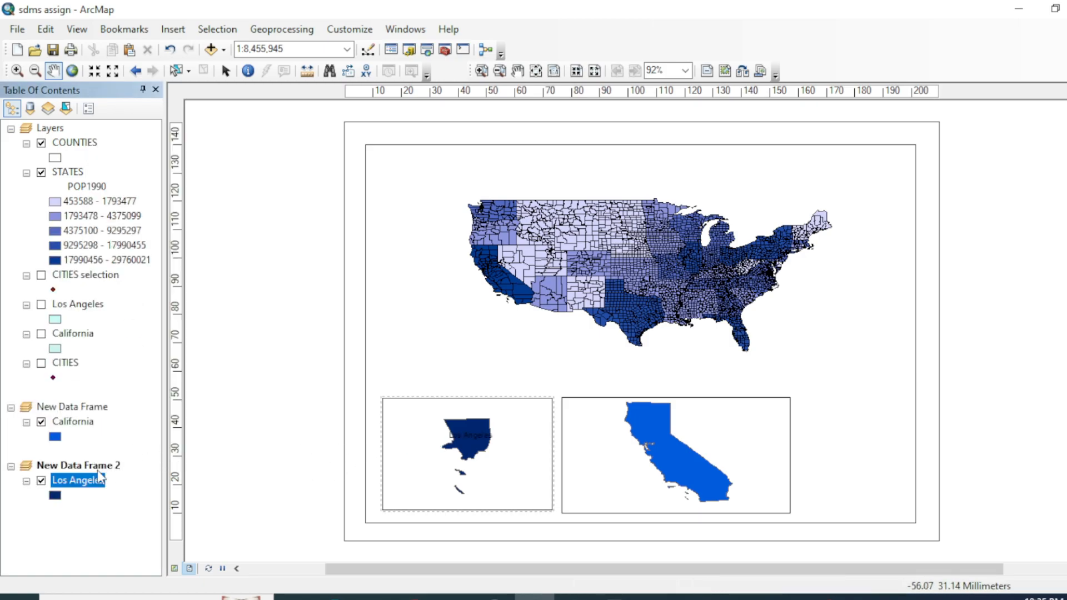
{"action": "right_click", "coordinate": [71, 420]}
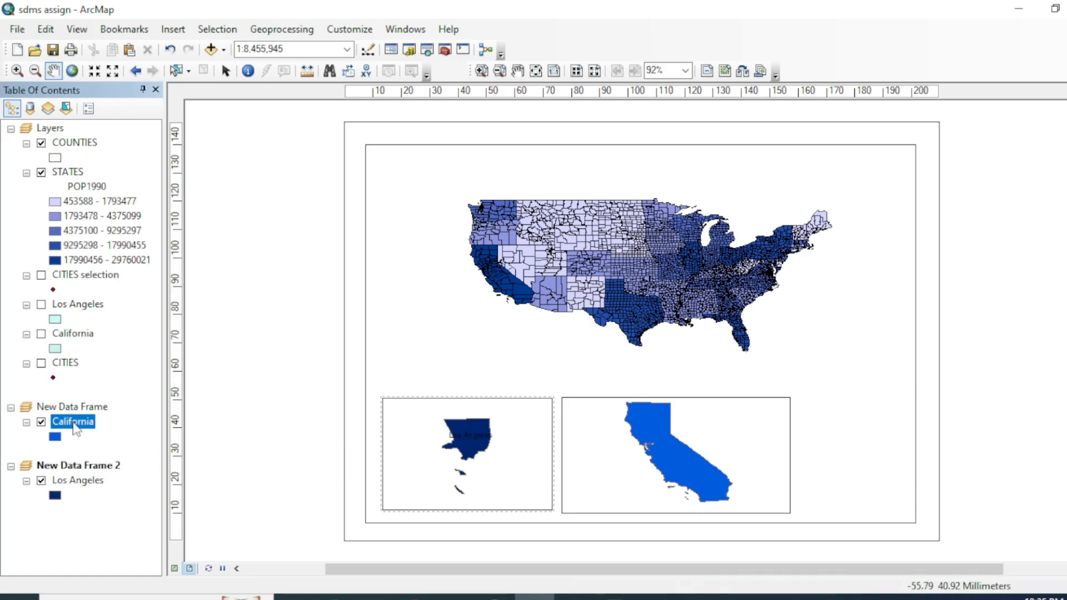
{"action": "left_click", "coordinate": [144, 259]}
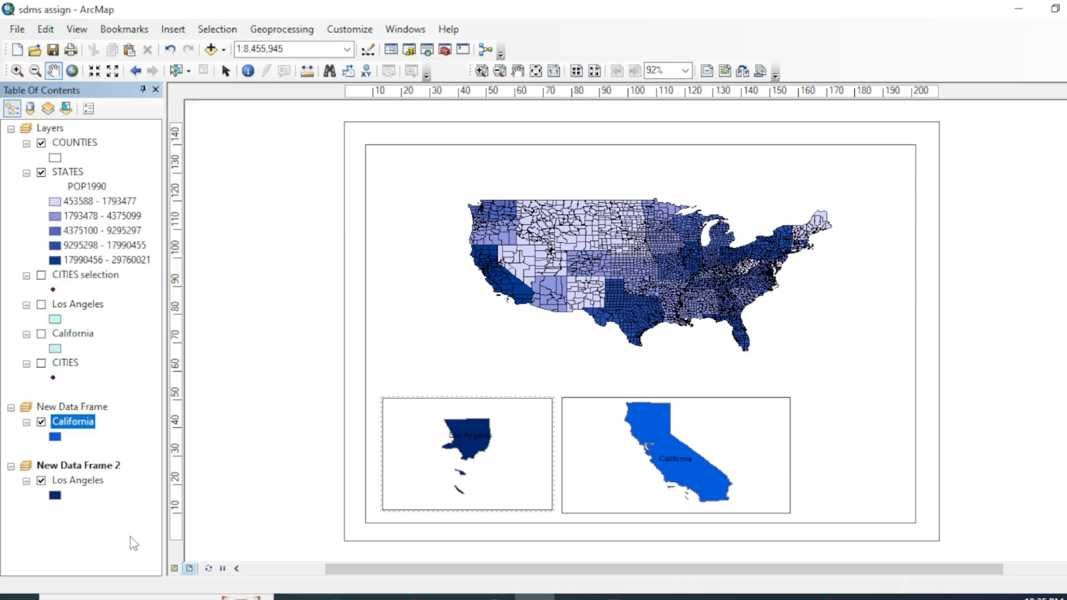
Step: Insert the map title "Population density map of US 1990" into the layout
{"action": "left_click", "coordinate": [172, 29]}
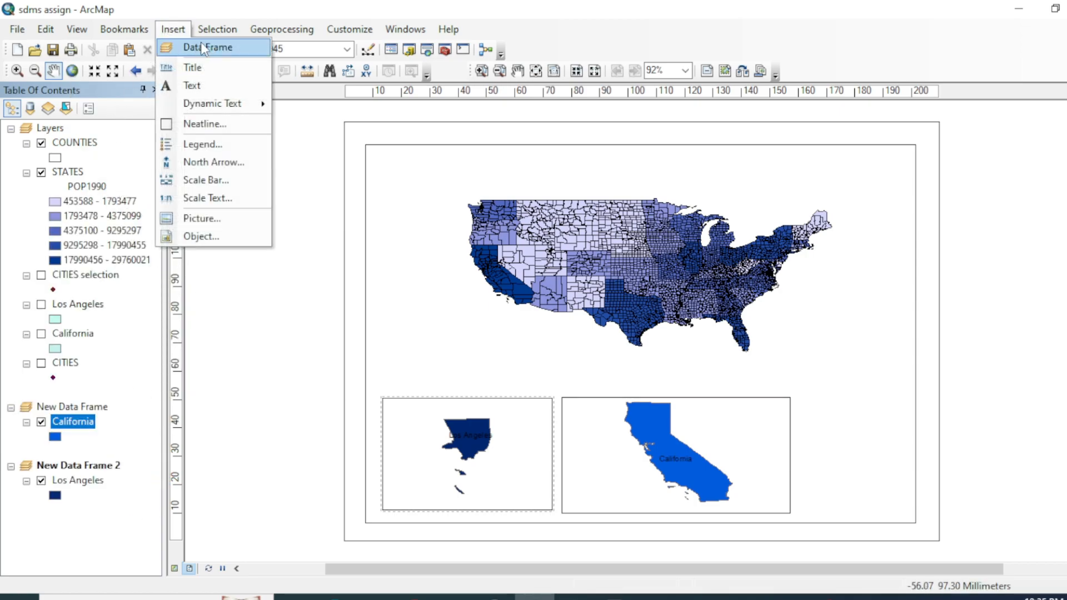
{"action": "left_click", "coordinate": [212, 72]}
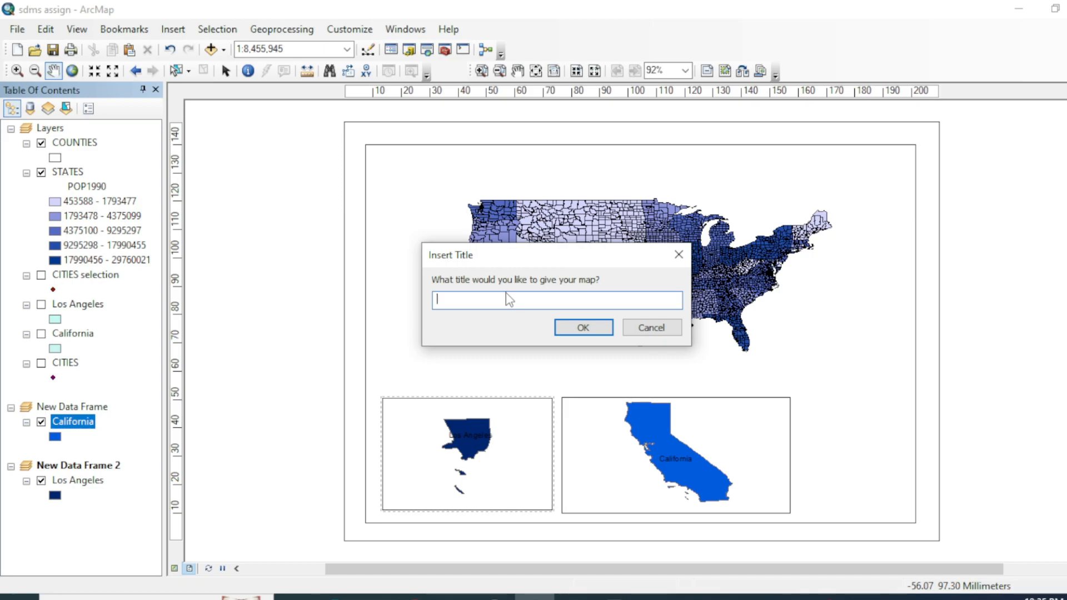
{"action": "type", "text": "tion density map of US 1990"}
{"action": "left_click", "coordinate": [582, 327]}
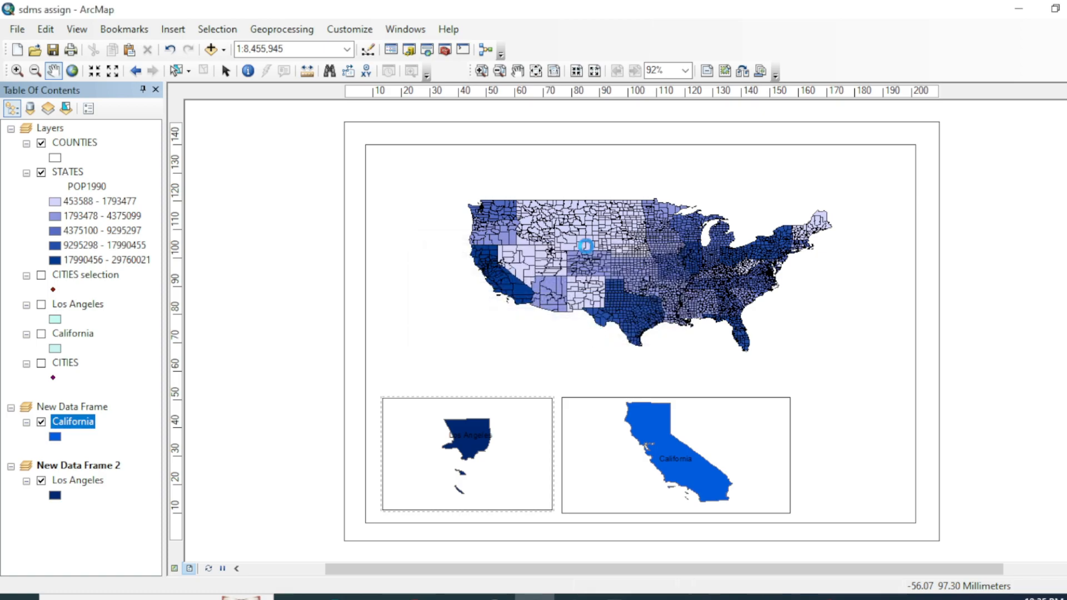
Step: Format the map title as bold at size 16 and place it above the states map
{"action": "double_click", "coordinate": [633, 163]}
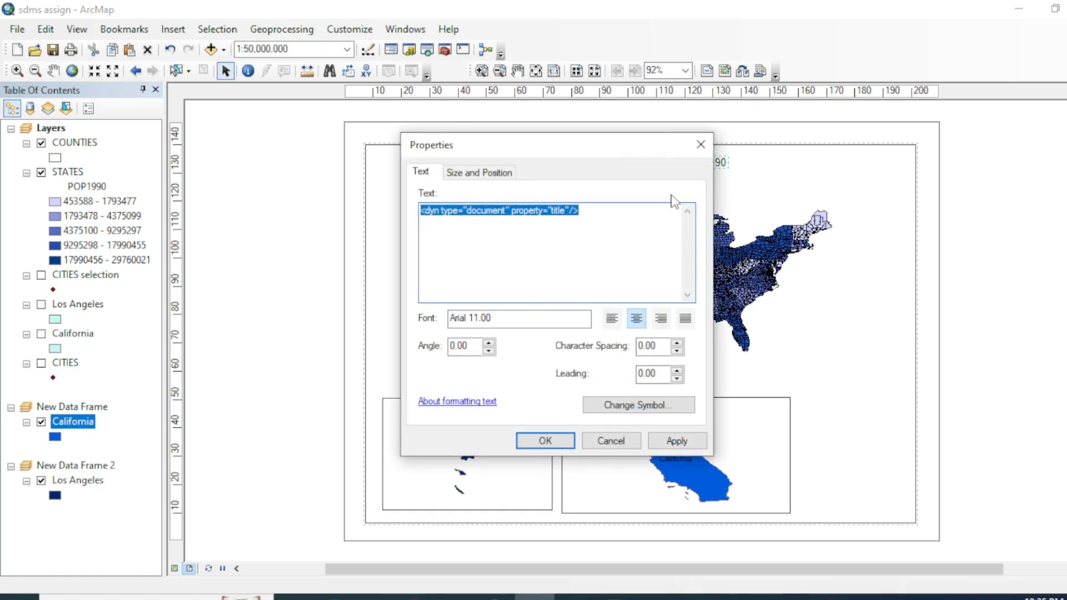
{"action": "left_click", "coordinate": [648, 406]}
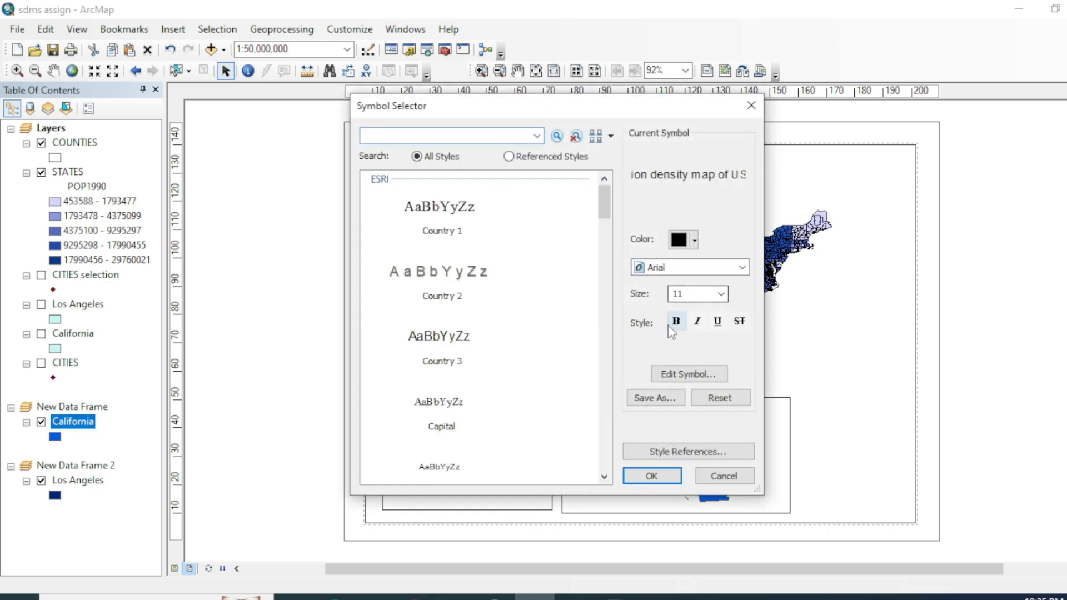
{"action": "left_click", "coordinate": [672, 325]}
{"action": "left_click", "coordinate": [721, 293]}
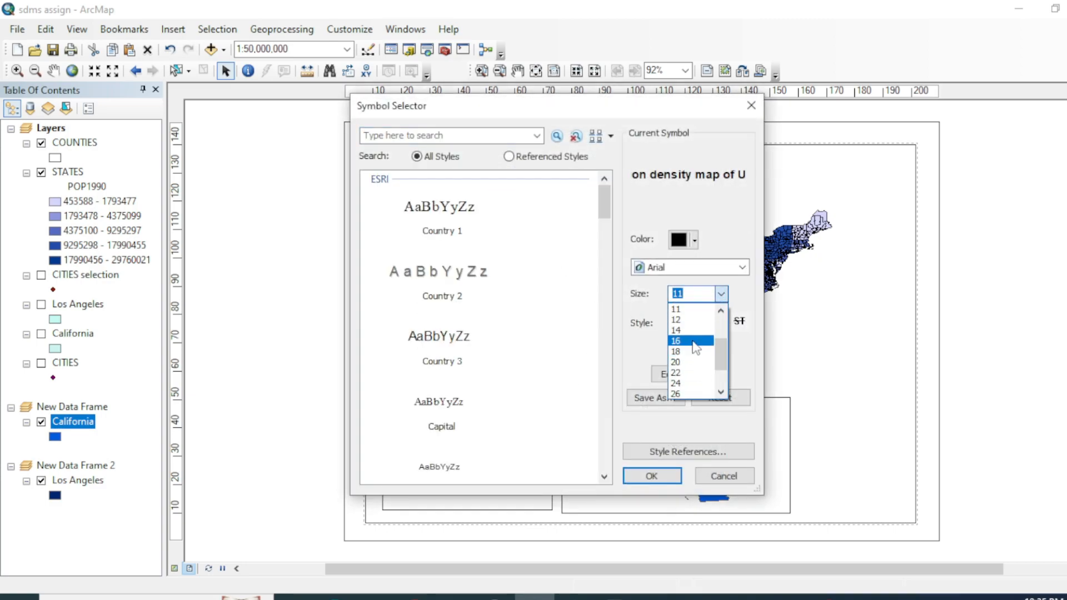
{"action": "left_click", "coordinate": [691, 341]}
{"action": "left_click", "coordinate": [651, 476]}
{"action": "left_click", "coordinate": [543, 441]}
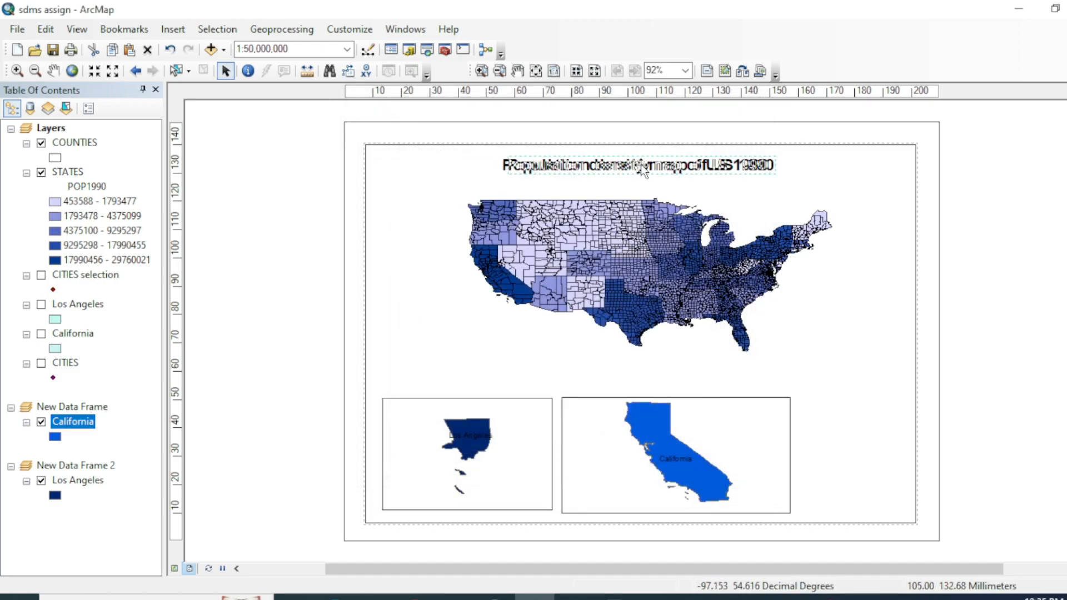
Step: Enable the drawing tools and draw lines of about 60 mm and 97 mm from California on the states map to the California frame's upper corners
{"action": "right_click", "coordinate": [807, 66]}
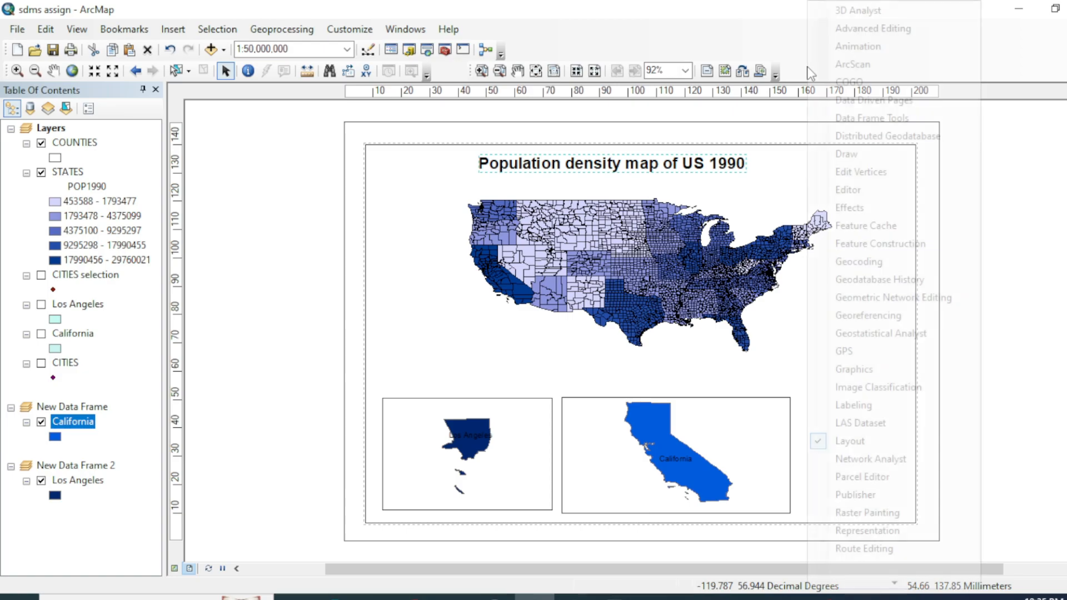
{"action": "left_click", "coordinate": [873, 155]}
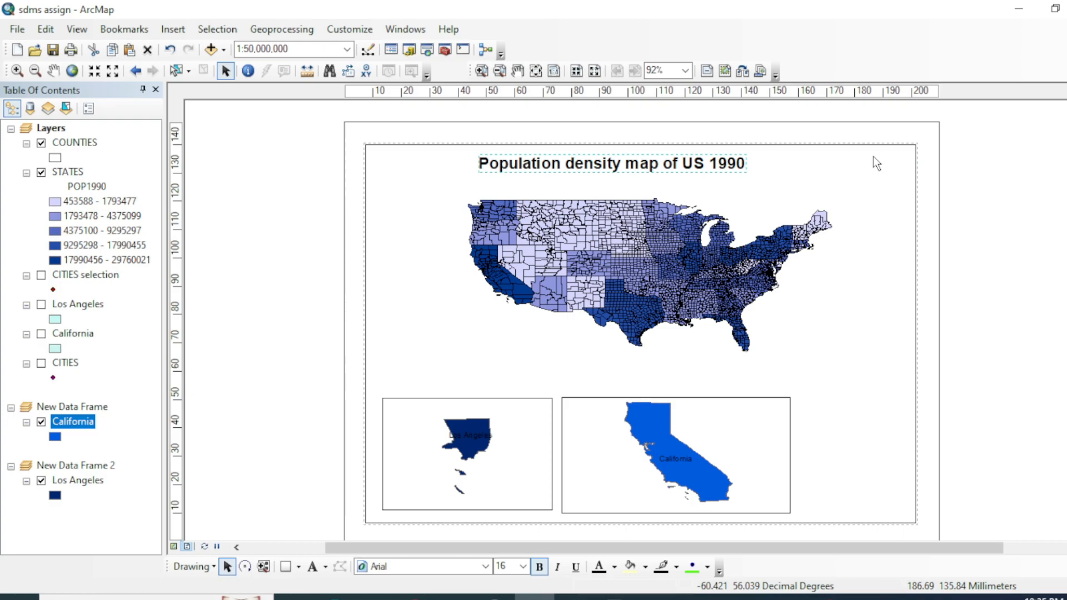
{"action": "left_click", "coordinate": [299, 566]}
{"action": "left_click", "coordinate": [311, 495]}
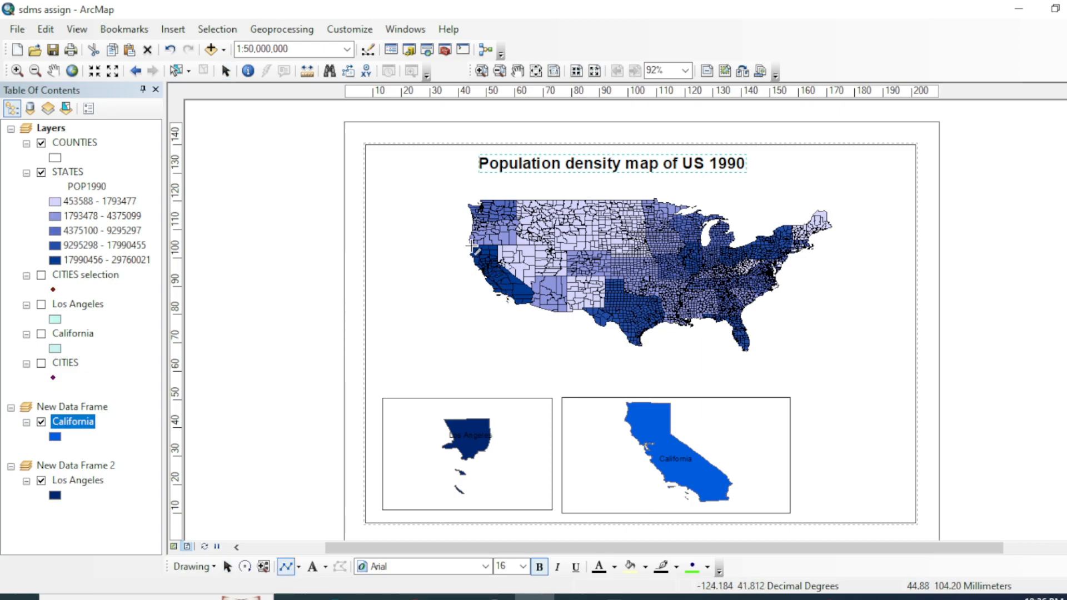
{"action": "left_click", "coordinate": [471, 257]}
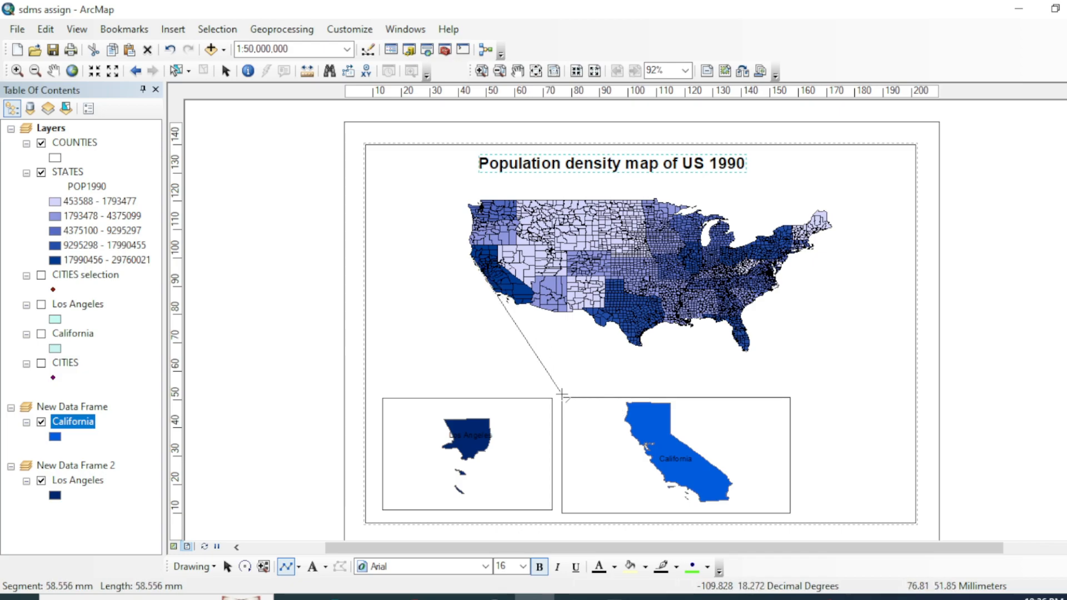
{"action": "double_click", "coordinate": [562, 397]}
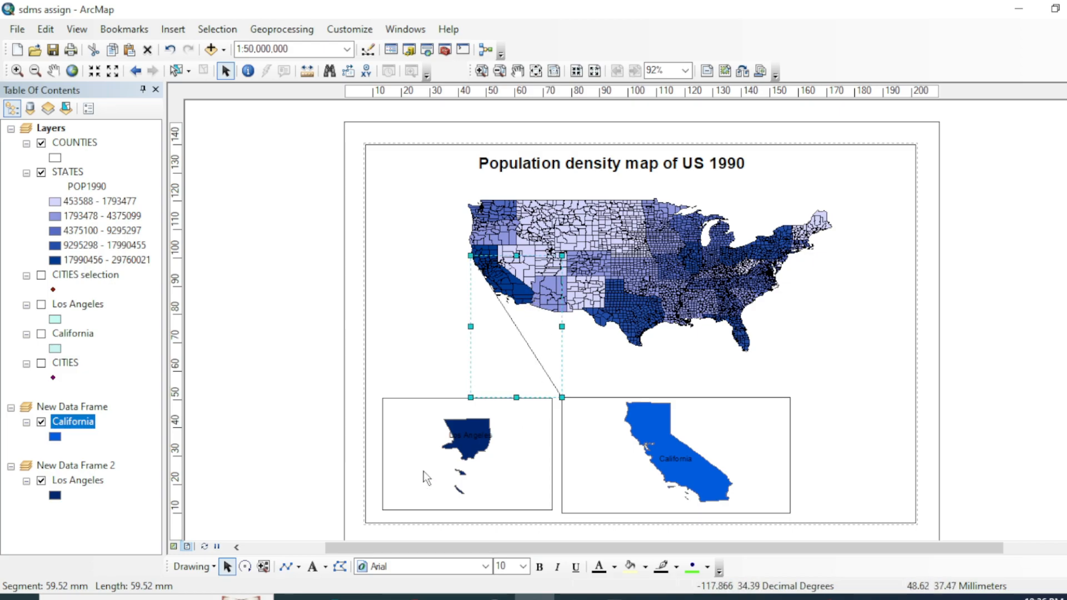
{"action": "left_click", "coordinate": [285, 567]}
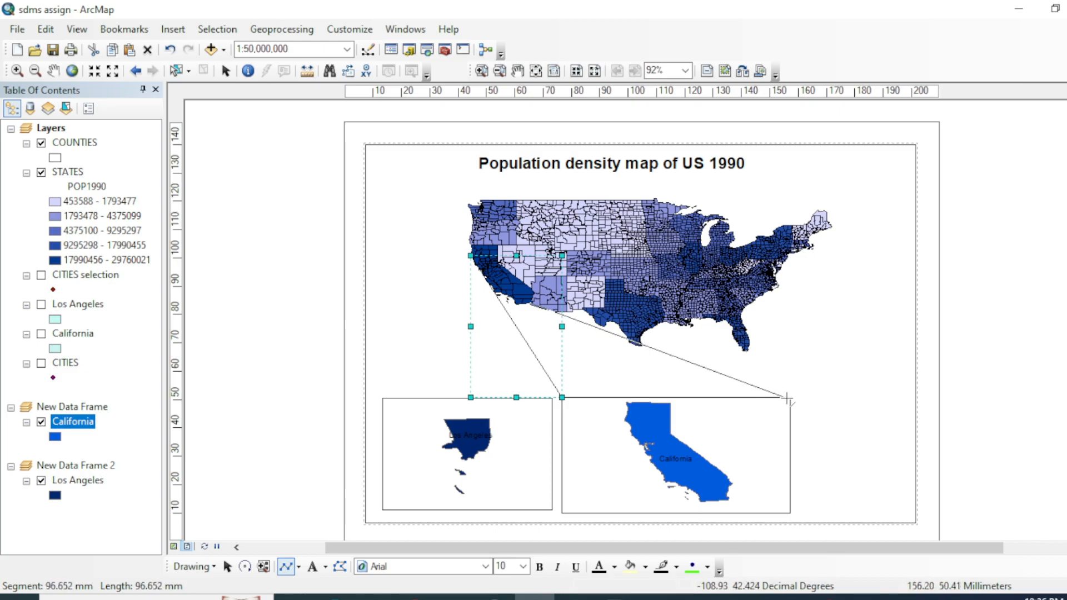
{"action": "double_click", "coordinate": [790, 397]}
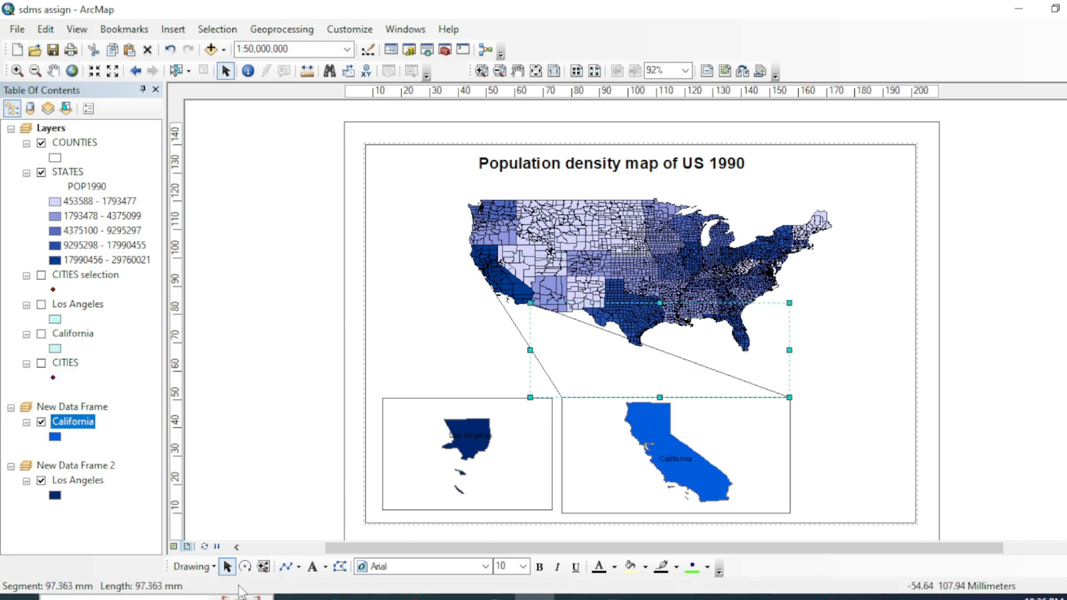
Step: Draw a connecting line about 75 mm long from California's southern coast in its inset to the Los Angeles shape, and deselect it
{"action": "left_click", "coordinate": [286, 566]}
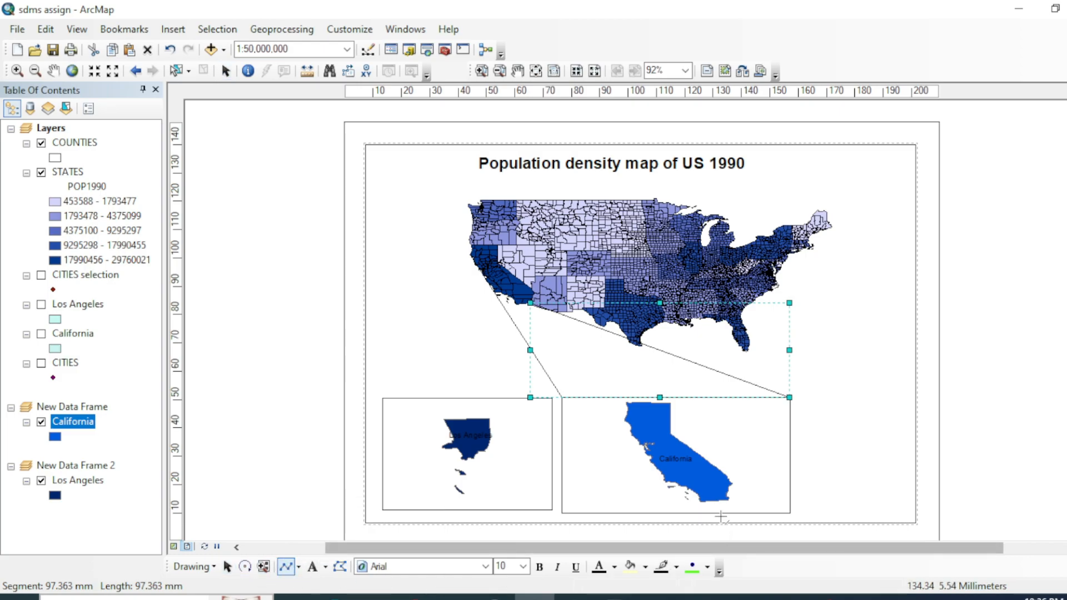
{"action": "left_click", "coordinate": [692, 489]}
{"action": "double_click", "coordinate": [479, 448]}
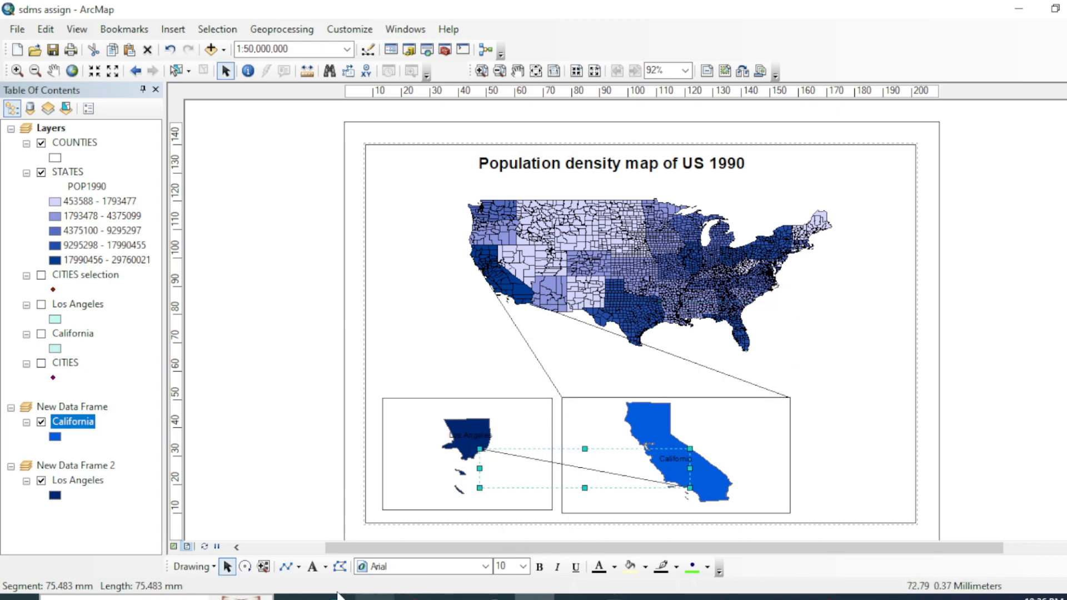
{"action": "left_click", "coordinate": [867, 485]}
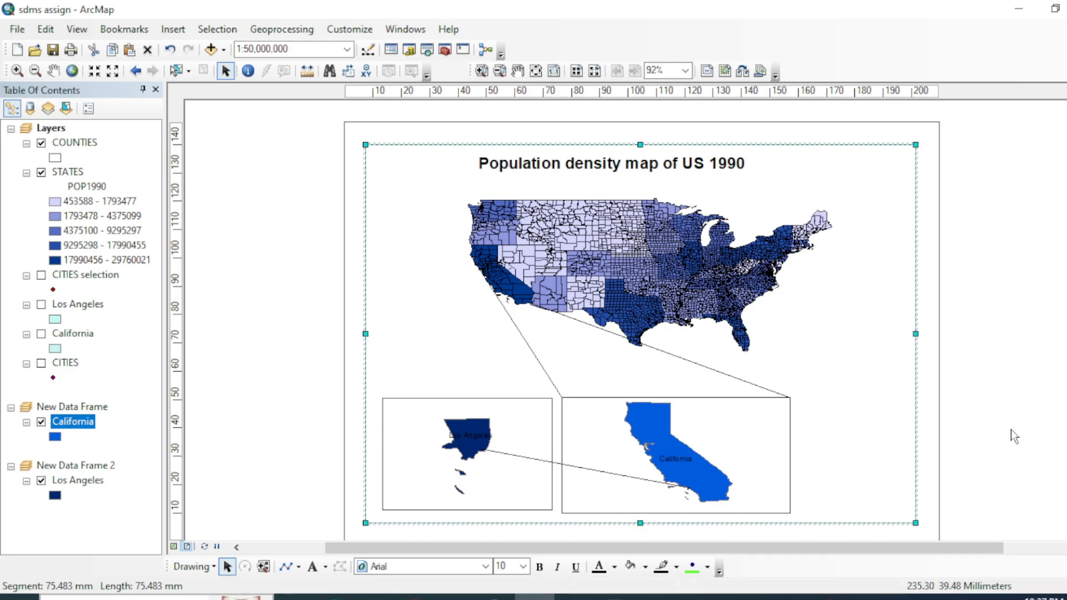